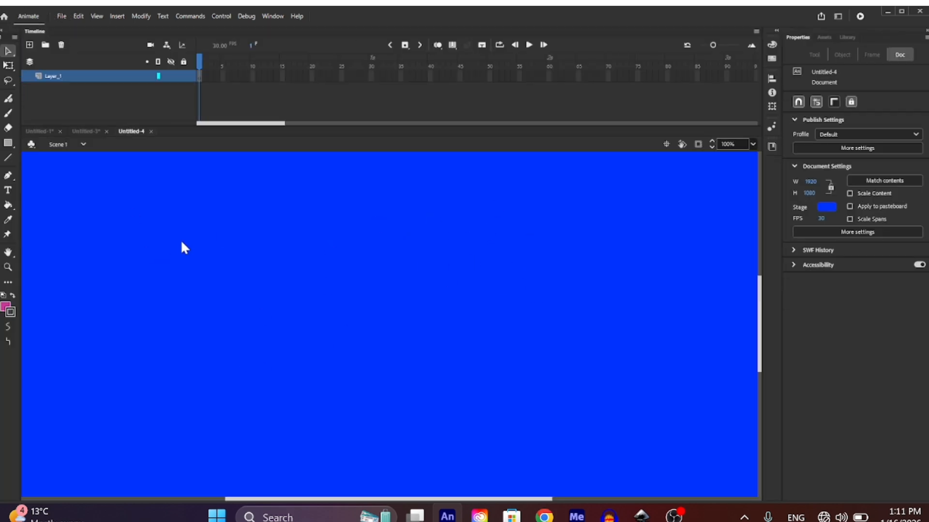
- Create a new 1280 × 720, 24 FPS document and set its stage colour to white
{"action": "key", "text": "ctrl+alt+n"}
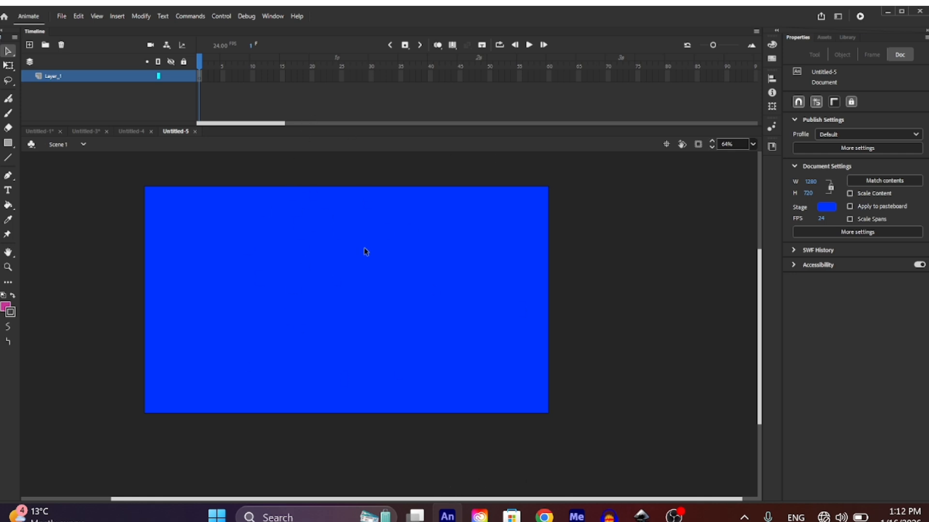
{"action": "left_click", "coordinate": [825, 207]}
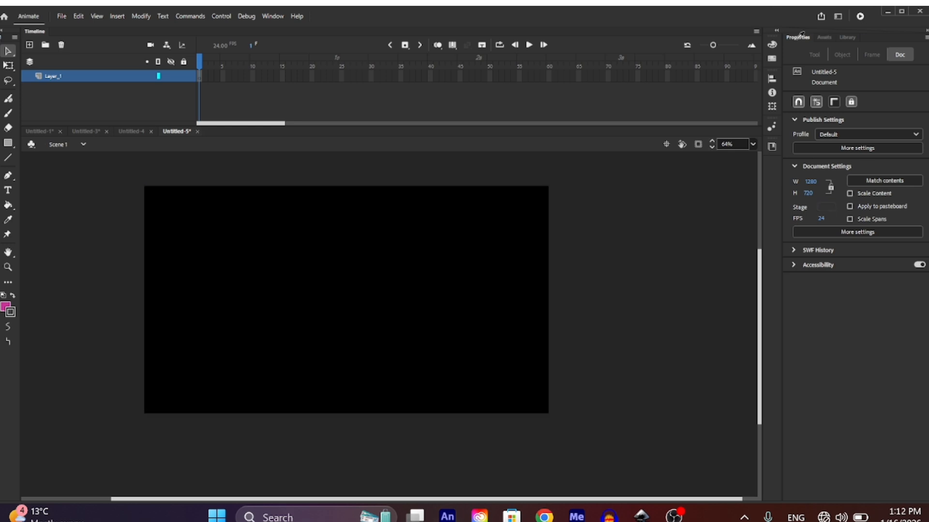
{"action": "left_click", "coordinate": [672, 266]}
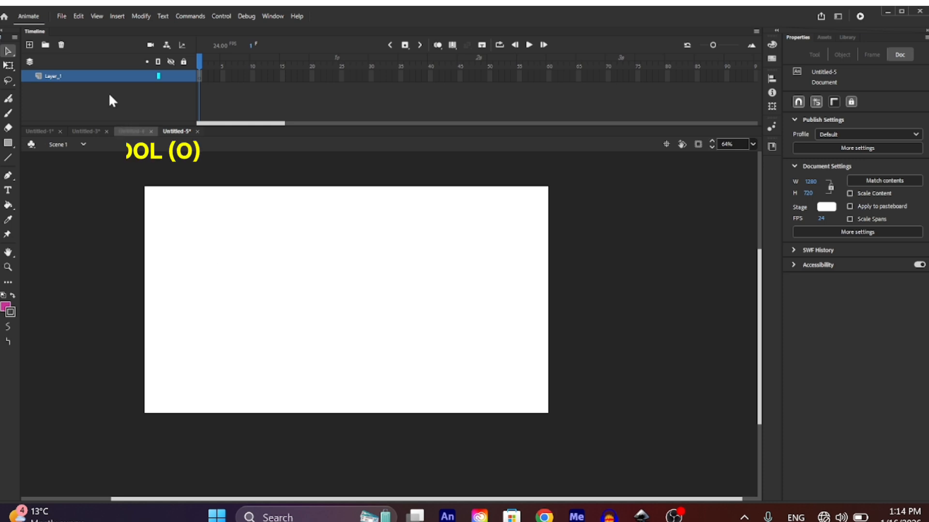
- Draw a pink circle about 240 px in diameter with the Oval tool in the upper-left area of the stage
{"action": "left_click", "coordinate": [11, 144]}
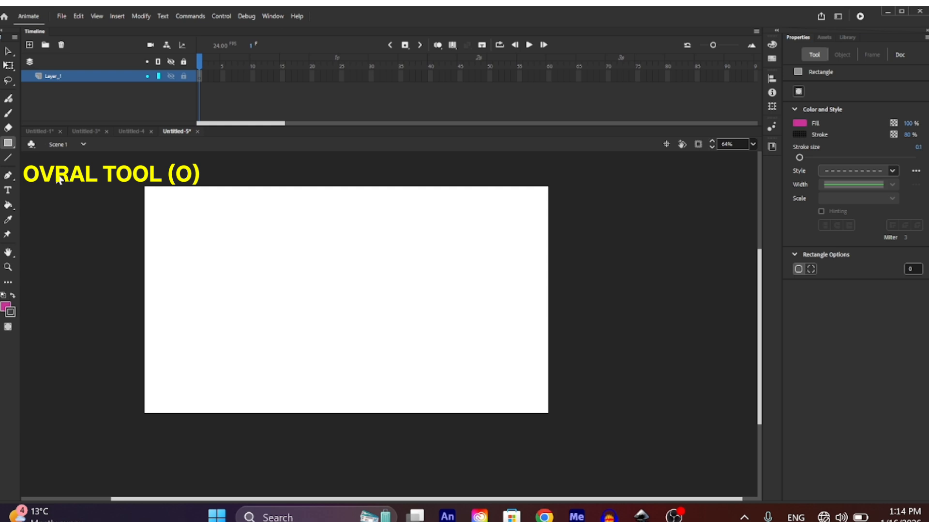
{"action": "key", "text": "o"}
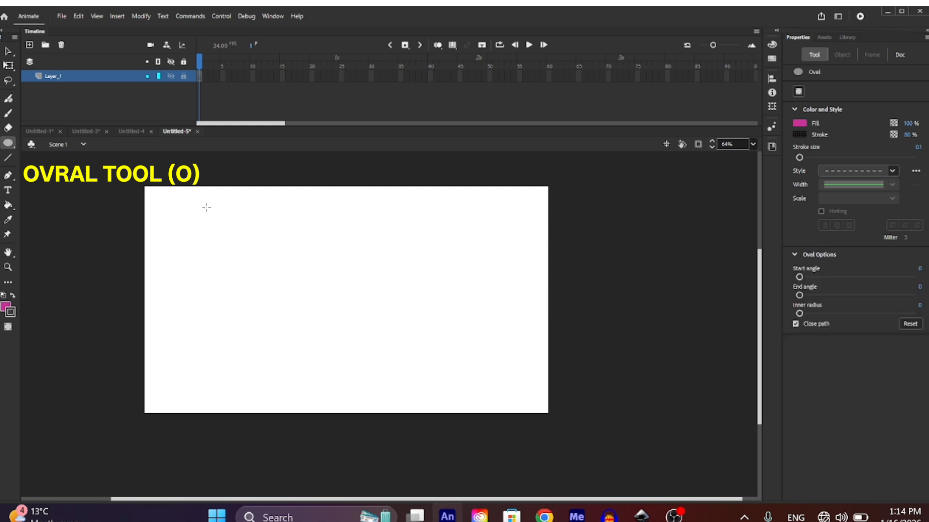
{"action": "left_click_drag", "start_coordinate": [207, 208], "coordinate": [282, 283]}
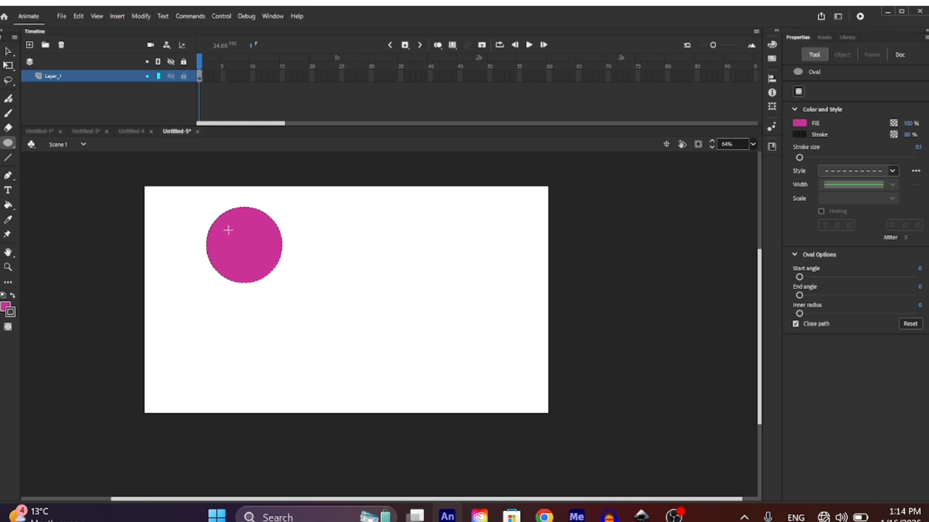
- Select the whole circle and change its fill colour to green
{"action": "key", "text": "v"}
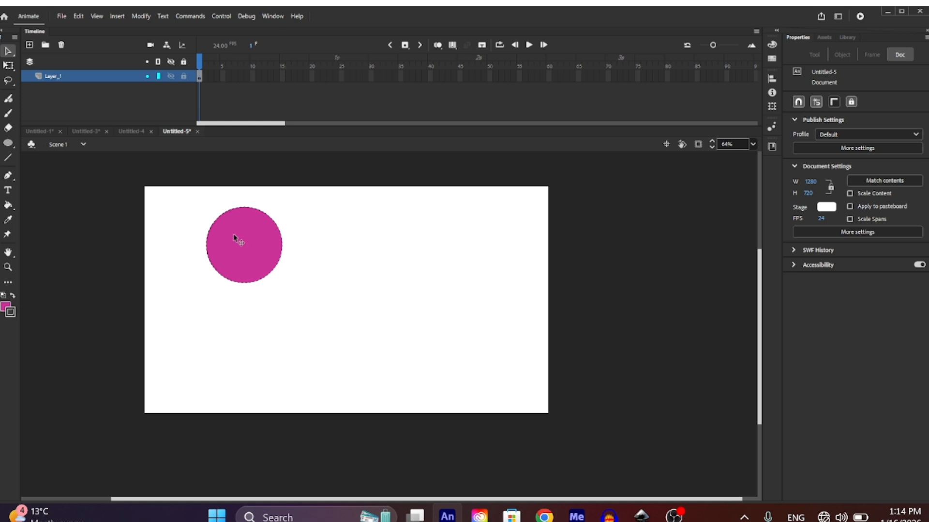
{"action": "left_click", "coordinate": [232, 233]}
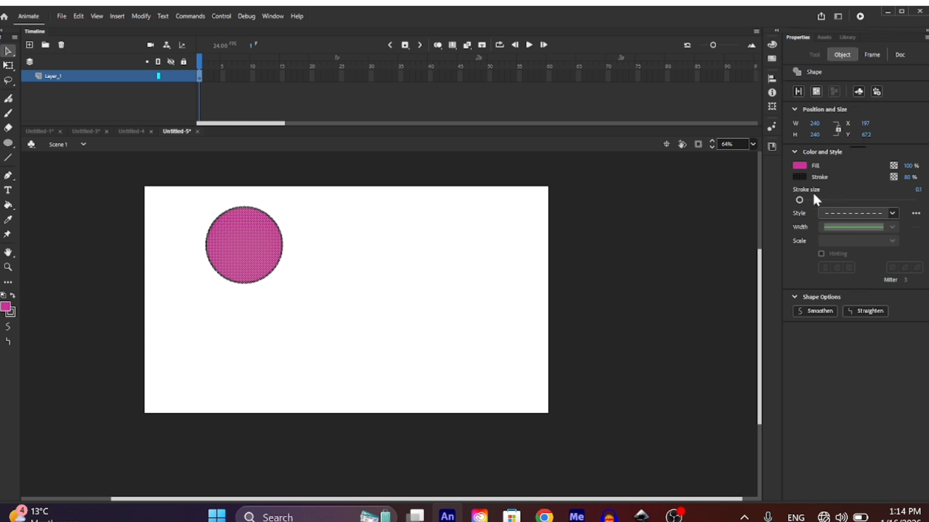
{"action": "left_click", "coordinate": [799, 166]}
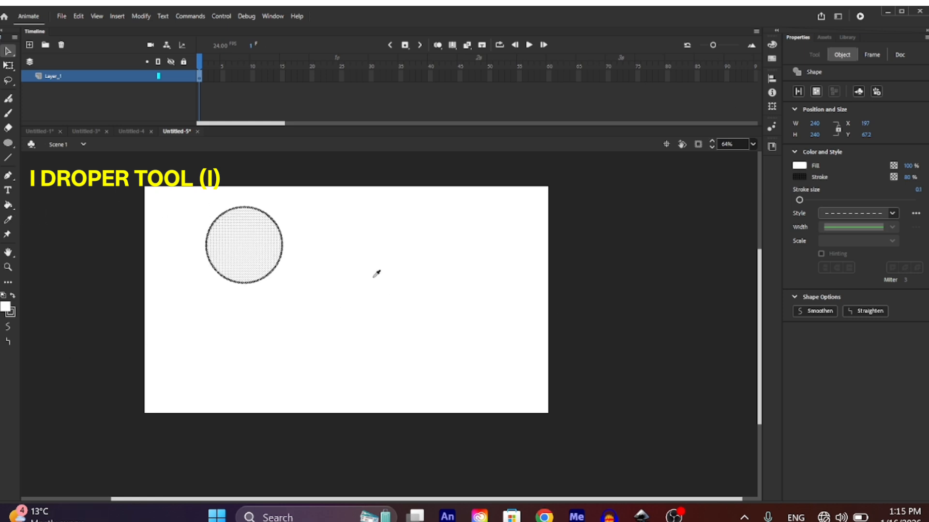
{"action": "key", "text": "i"}
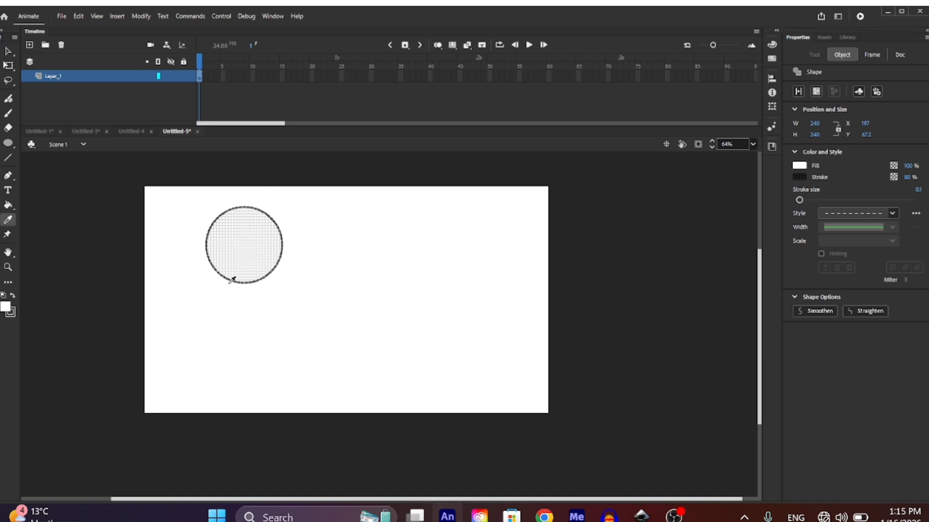
{"action": "left_click", "coordinate": [802, 167]}
{"action": "left_click", "coordinate": [730, 219]}
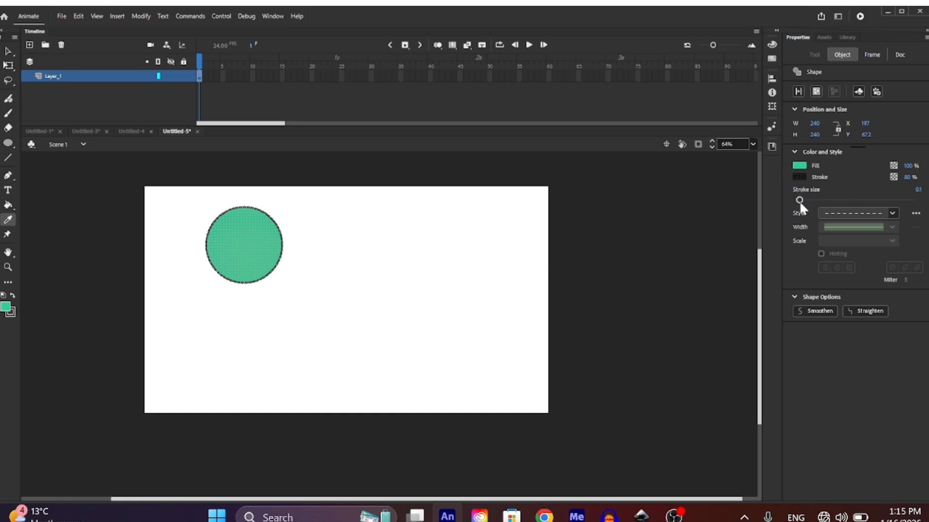
- Set the circle's stroke size to 6 and deselect the shape
{"action": "mouse_move", "coordinate": [799, 201]}
{"action": "left_mouse_down"}
{"action": "mouse_move", "coordinate": [828, 200]}
{"action": "mouse_move", "coordinate": [784, 205]}
{"action": "left_mouse_up"}
{"action": "left_click", "coordinate": [917, 189]}
{"action": "type", "text": "6"}
{"action": "key", "text": "Return"}
{"action": "key", "text": "v"}
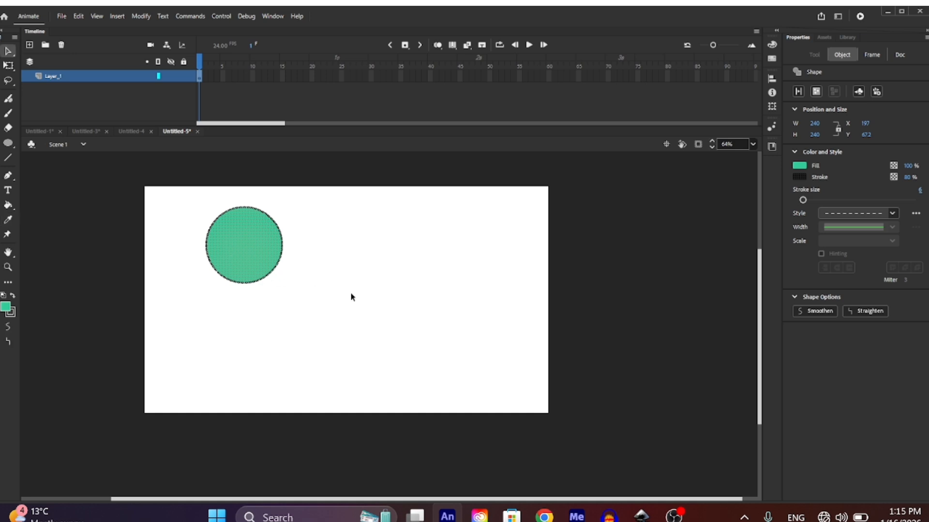
{"action": "left_click", "coordinate": [351, 294]}
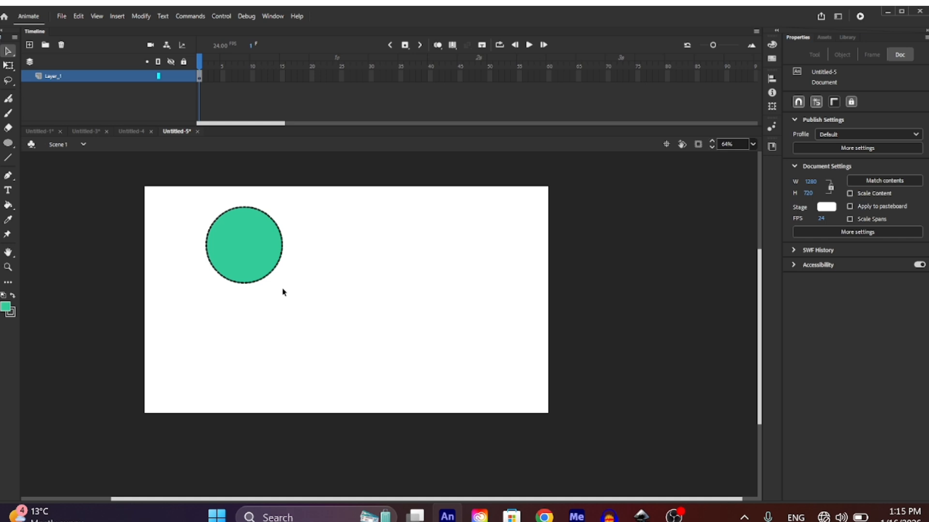
- Select the circle's dashed outline and change it to a solid stroke with a uniform width profile
{"action": "scroll", "coordinate": [261, 247], "scroll_direction": "up", "scroll_amount": 2}
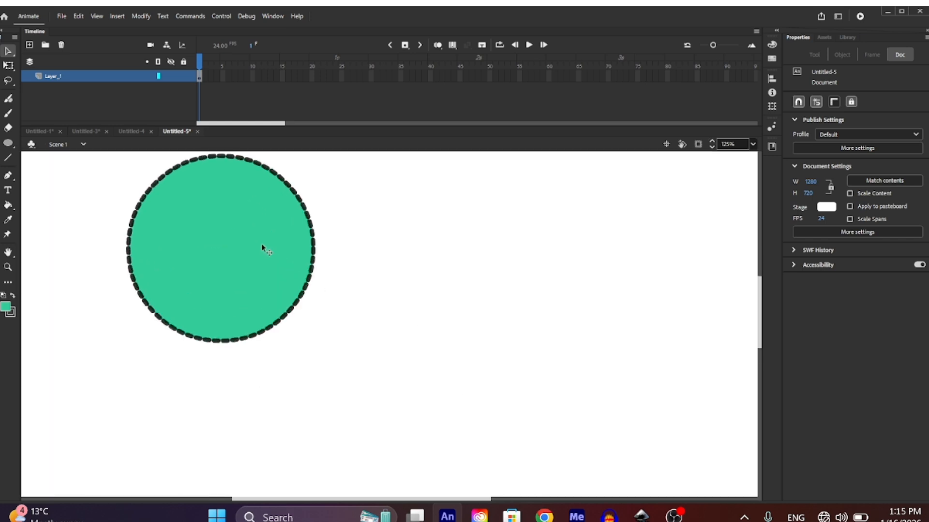
{"action": "scroll", "coordinate": [262, 247], "scroll_direction": "up", "scroll_amount": 1}
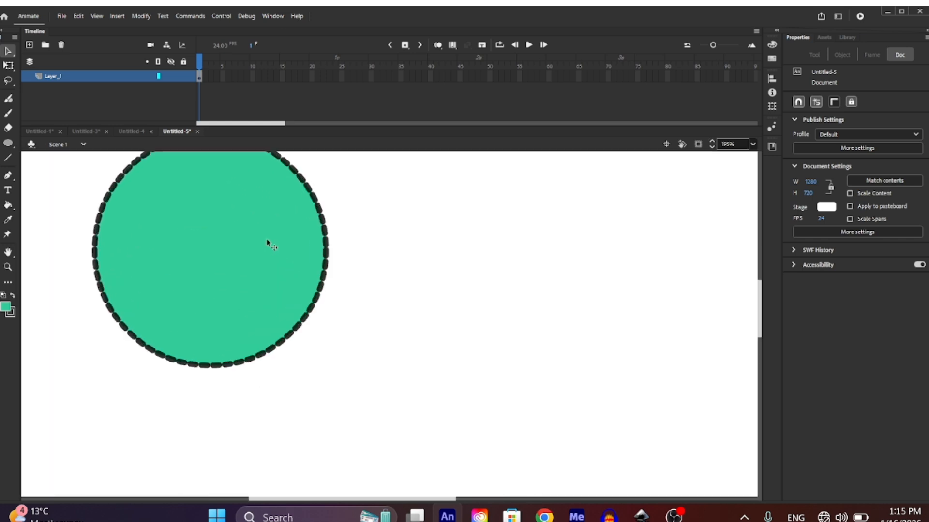
{"action": "double_click", "coordinate": [326, 259]}
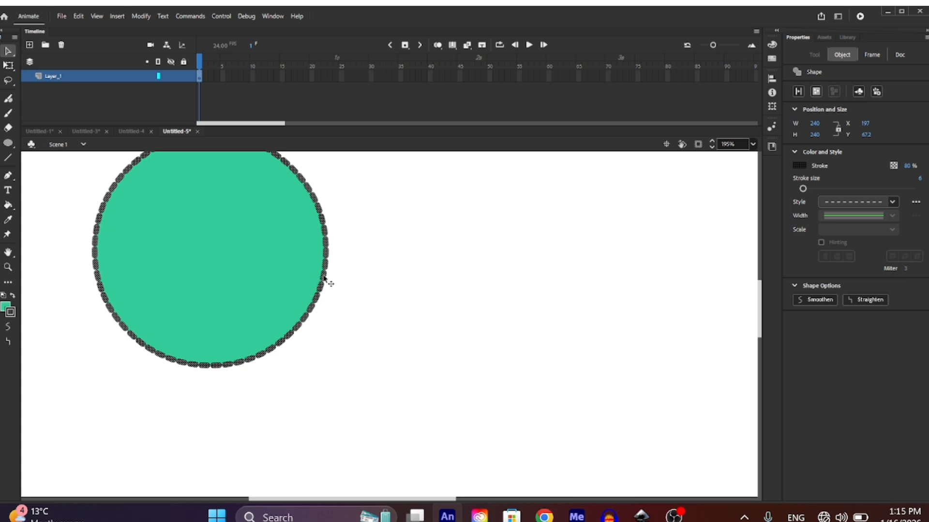
{"action": "left_click", "coordinate": [825, 223]}
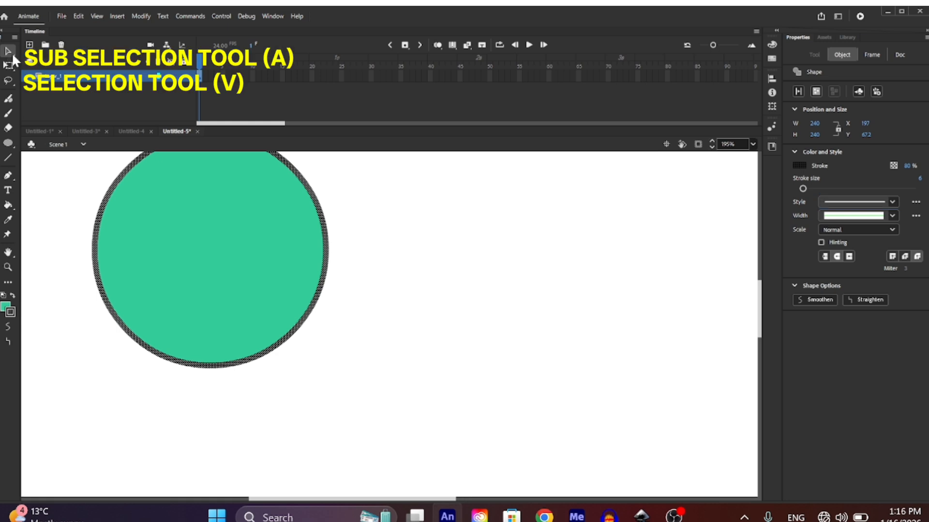
- Reshape the circle with the Subselection tool by pulling its right anchor point outward into a long tapered bulge
{"action": "key", "text": "v"}
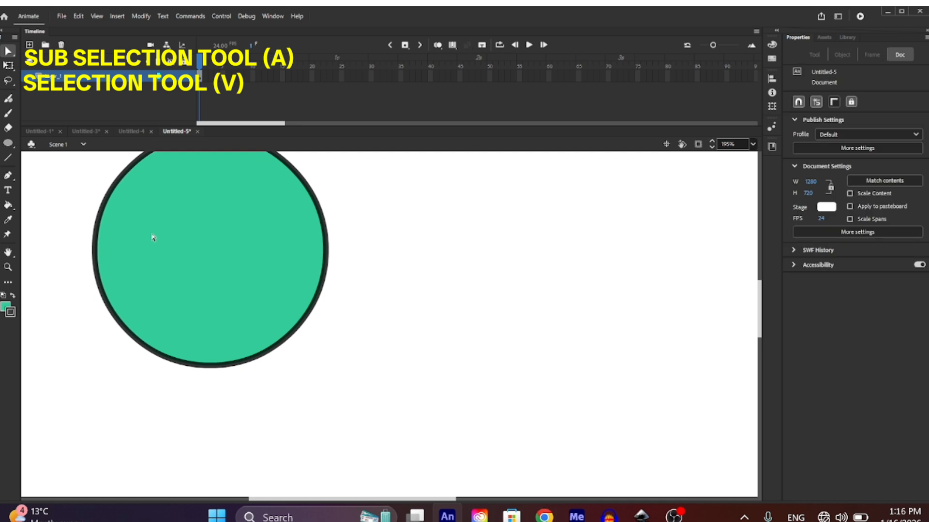
{"action": "key", "text": "a"}
{"action": "left_click_drag", "start_coordinate": [97, 192], "coordinate": [343, 379]}
{"action": "key", "text": "v"}
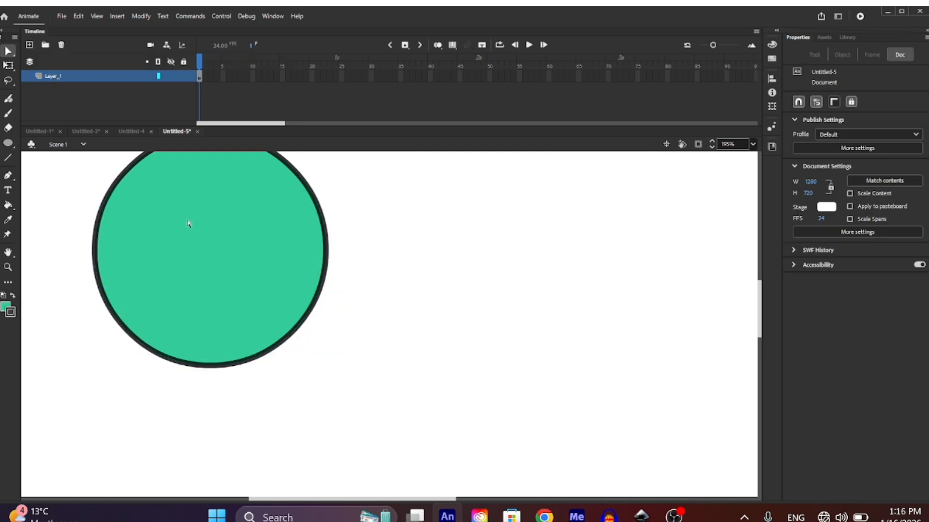
{"action": "key", "text": "a"}
{"action": "left_click_drag", "start_coordinate": [79, 183], "coordinate": [350, 381]}
{"action": "left_click_drag", "start_coordinate": [326, 251], "coordinate": [480, 279]}
{"action": "left_click", "coordinate": [359, 244]}
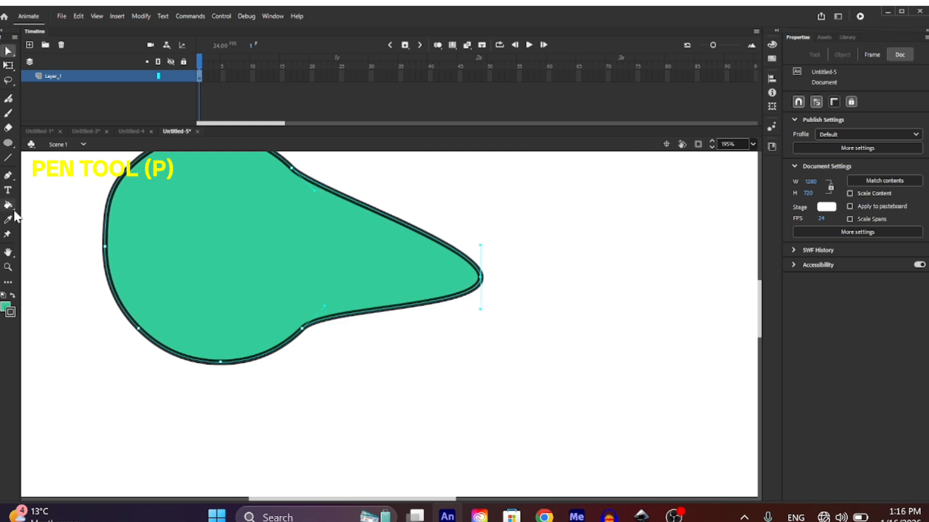
- Draw an open path with the Pen tool below and left of the green shape, adding curve handles at its lower anchor
{"action": "left_click", "coordinate": [10, 177]}
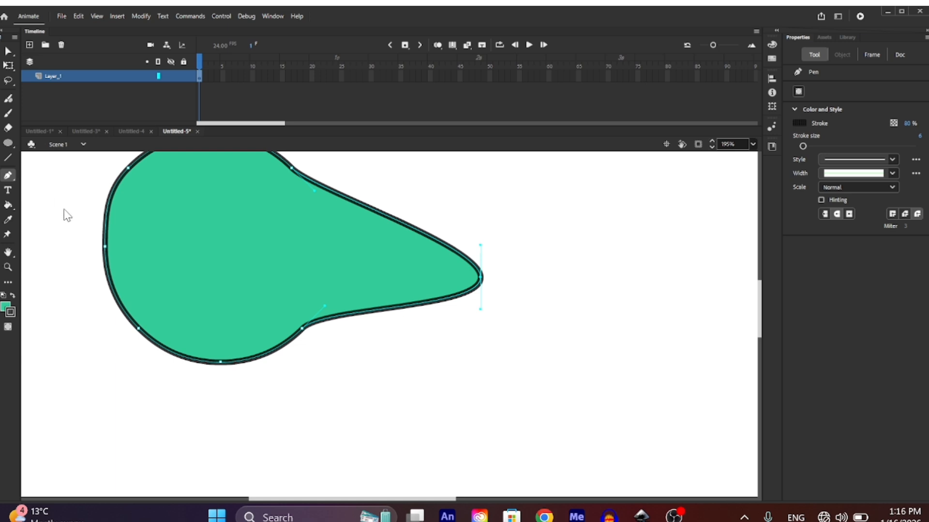
{"action": "left_click", "coordinate": [36, 271]}
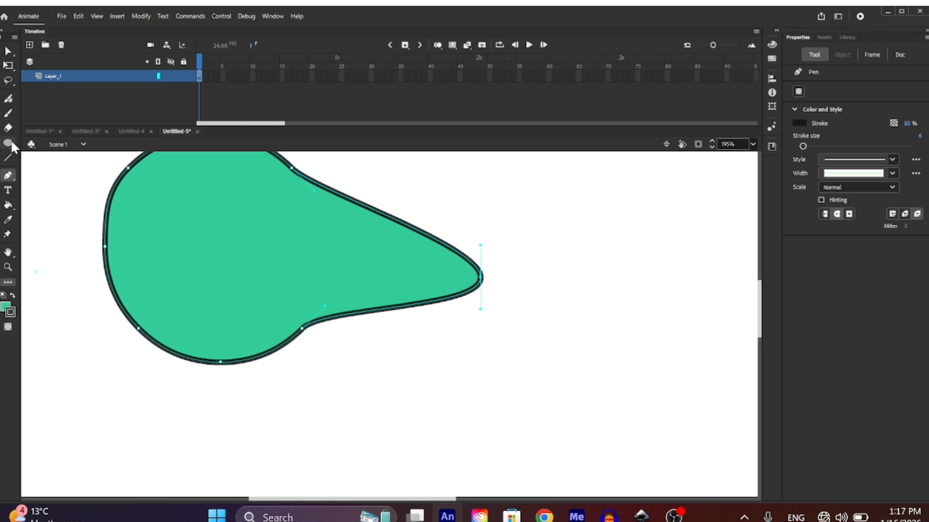
{"action": "left_click", "coordinate": [156, 421]}
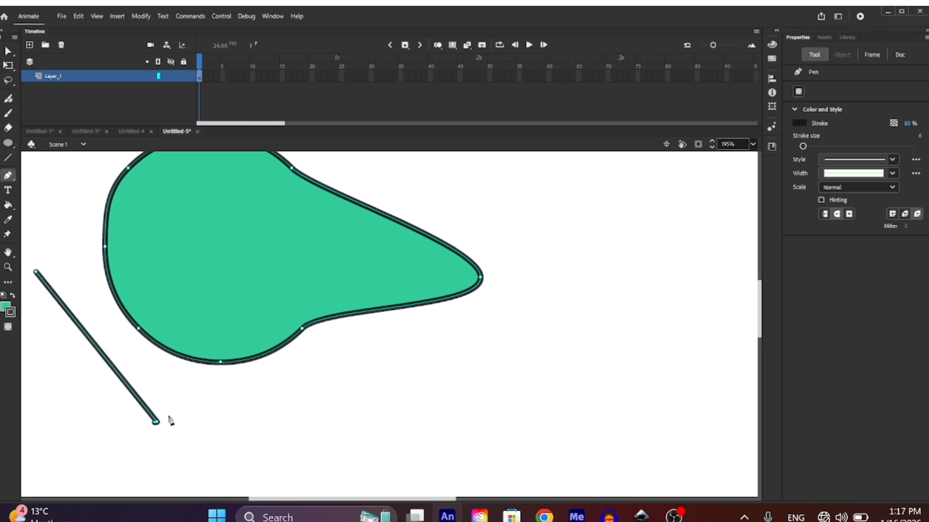
{"action": "left_click_drag", "start_coordinate": [156, 421], "coordinate": [83, 396]}
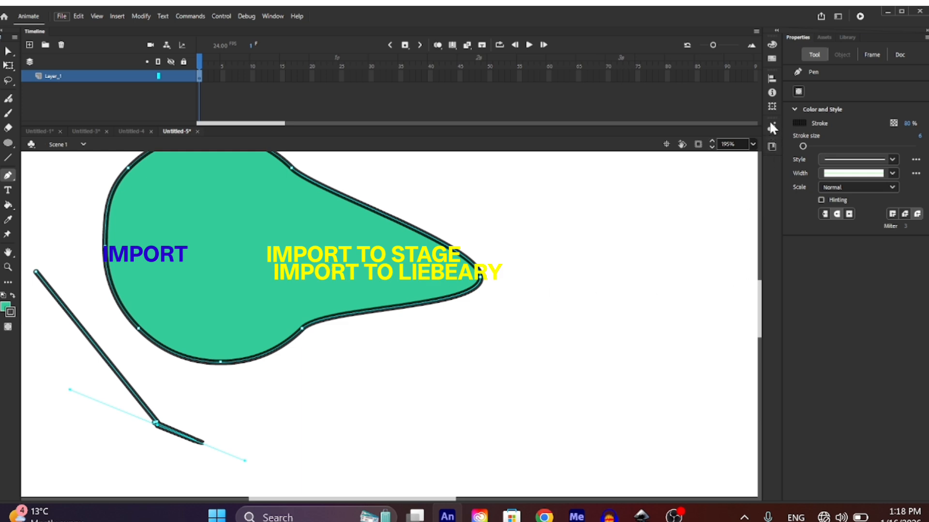
- Import FINAL_BG_2.ai into the library and place an instance of it on the stage
{"action": "left_click", "coordinate": [846, 38]}
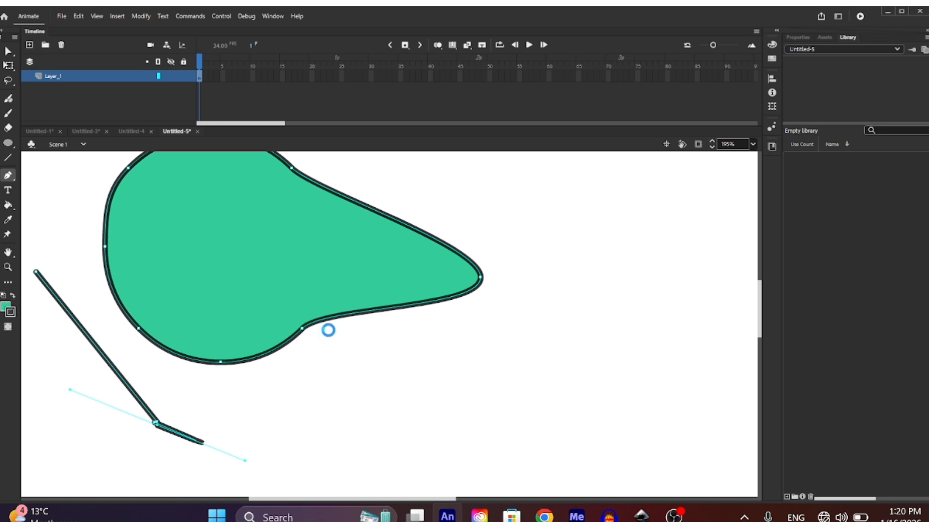
{"action": "left_click", "coordinate": [516, 226]}
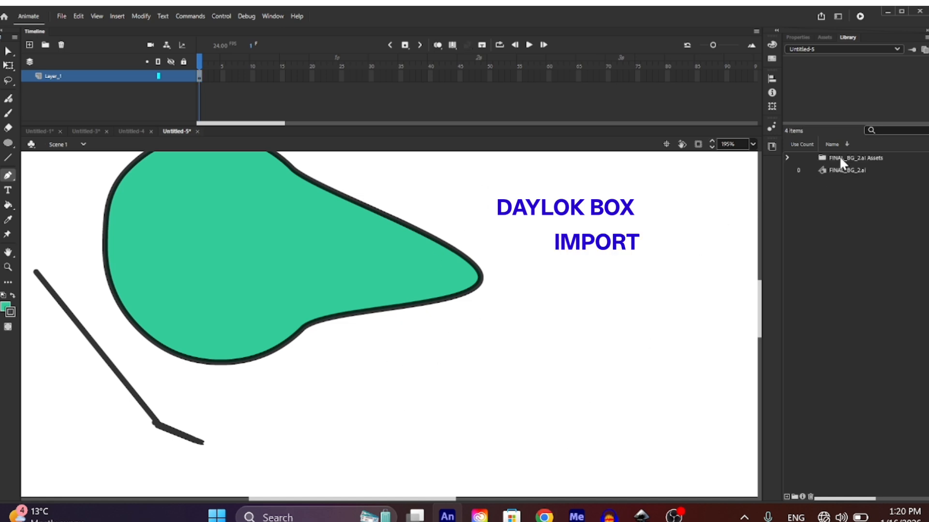
{"action": "left_click", "coordinate": [836, 168]}
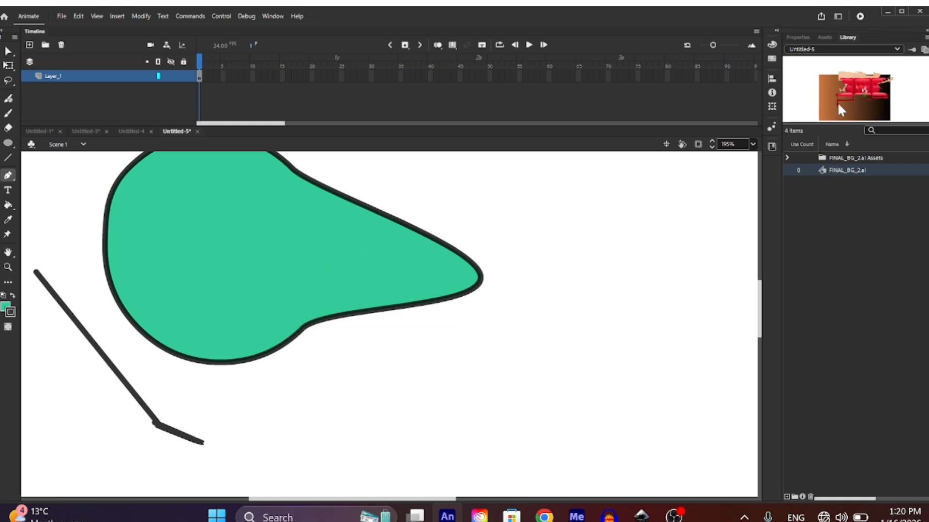
{"action": "left_click_drag", "start_coordinate": [777, 146], "coordinate": [421, 305]}
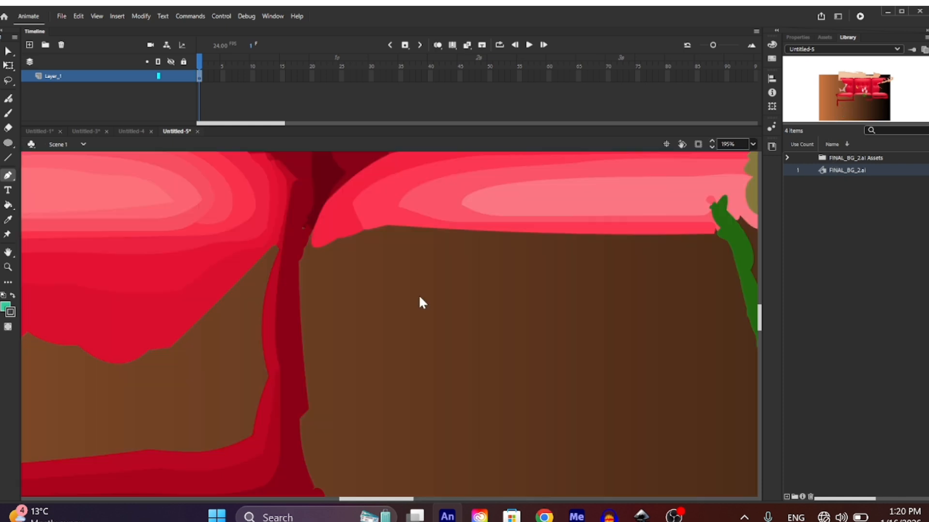
{"action": "scroll", "coordinate": [541, 353], "scroll_direction": "down", "scroll_amount": 6}
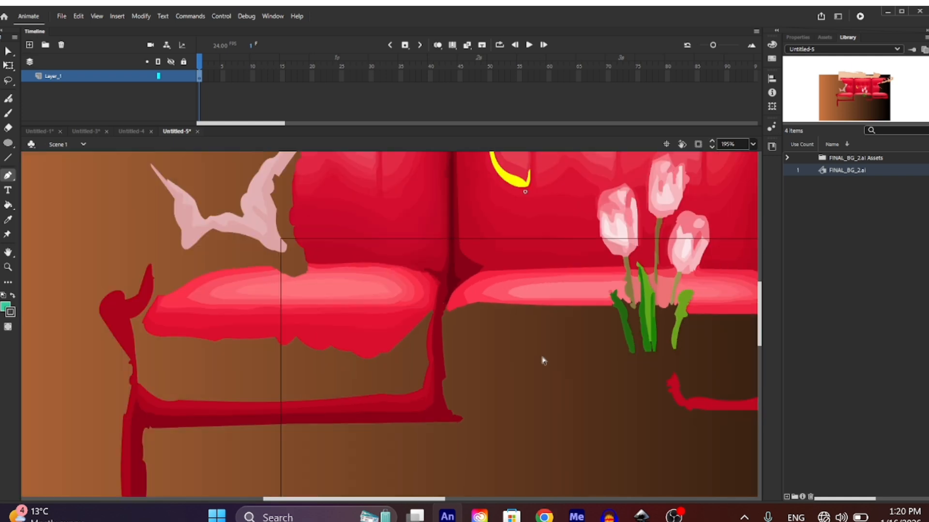
{"action": "scroll", "coordinate": [544, 369], "scroll_direction": "down", "scroll_amount": 8}
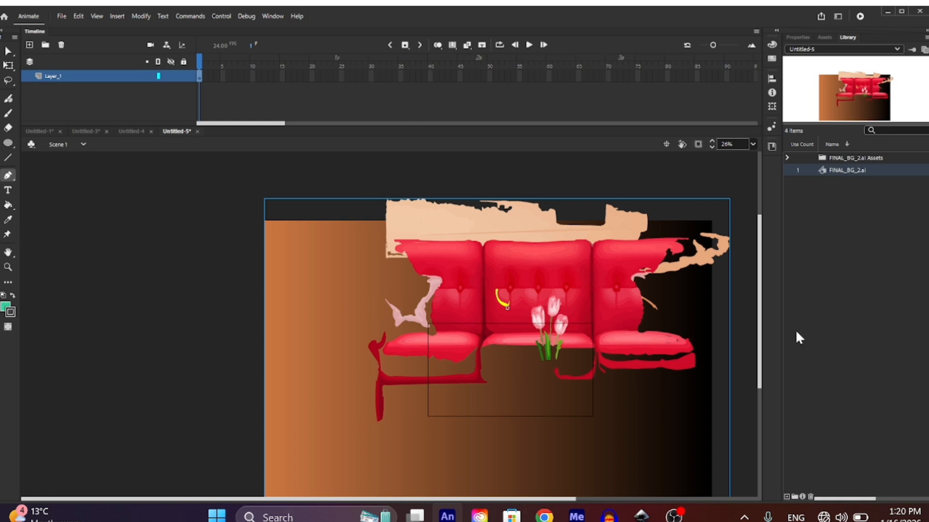
- Clip the content outside the stage and fit the stage in the window
{"action": "left_click", "coordinate": [697, 144]}
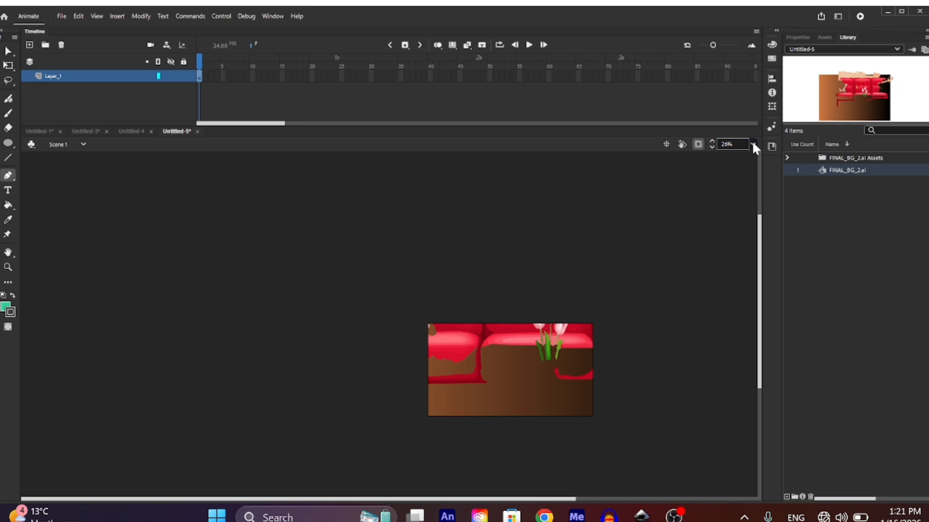
{"action": "left_click", "coordinate": [775, 153]}
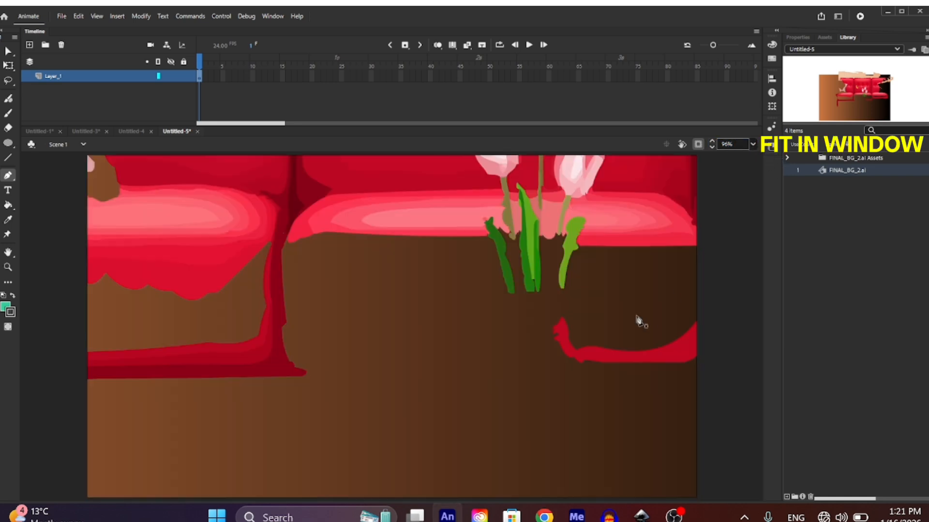
{"action": "scroll", "coordinate": [361, 294], "scroll_direction": "down", "scroll_amount": 2}
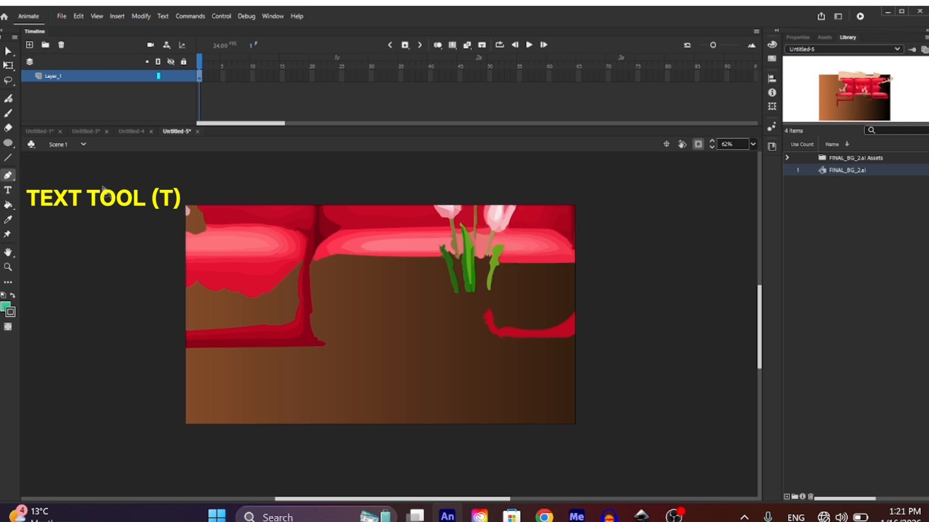
- Add the text "animate cc" in a text box near the stage's upper-left corner and shrink the box to about 349 by 97.6
{"action": "left_click", "coordinate": [10, 191]}
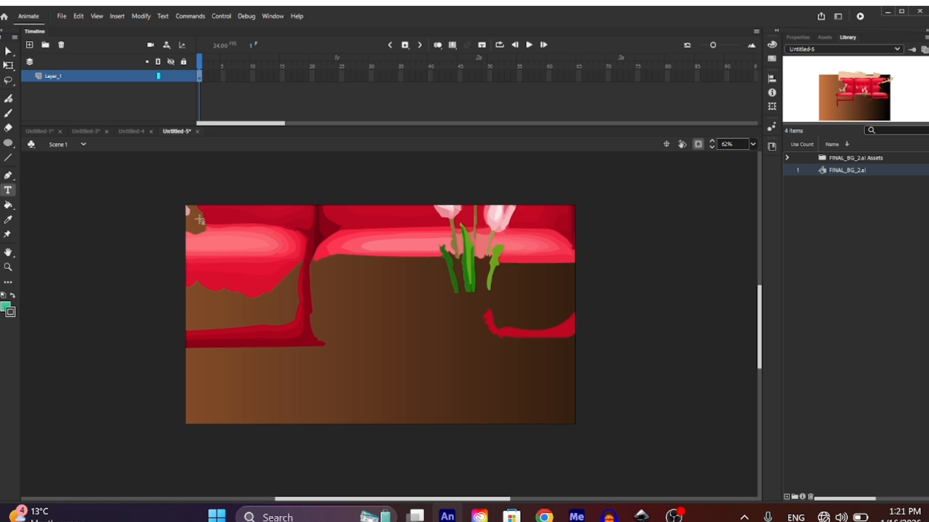
{"action": "left_click_drag", "start_coordinate": [201, 222], "coordinate": [477, 347]}
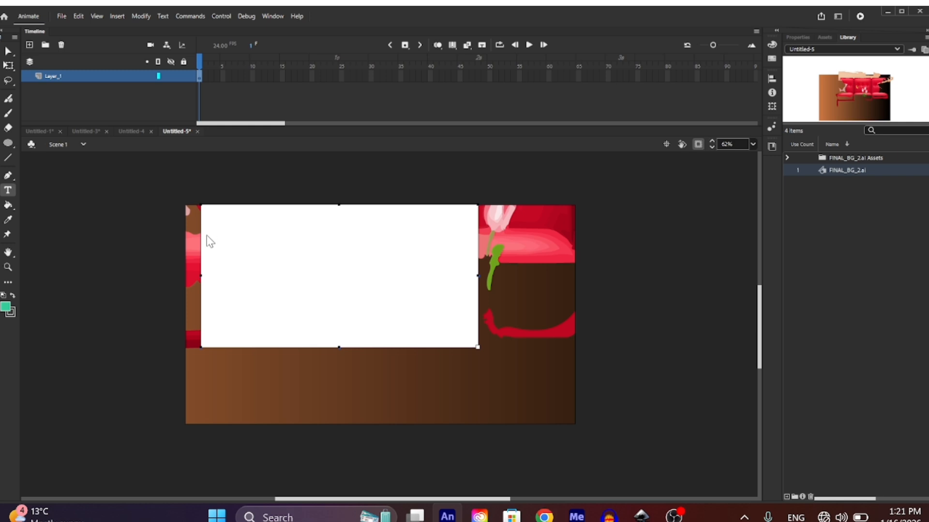
{"action": "type", "text": "animate"}
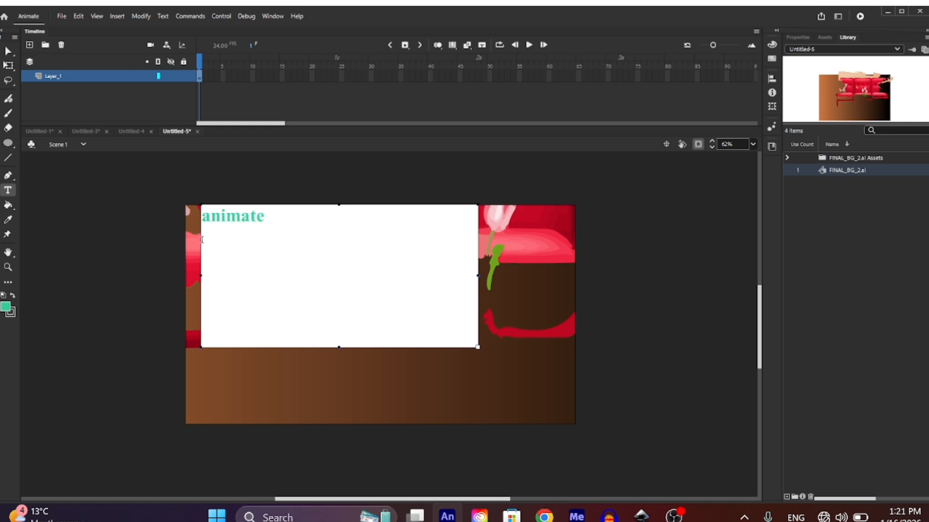
{"action": "type", "text": " cc"}
{"action": "left_click_drag", "start_coordinate": [341, 347], "coordinate": [346, 233]}
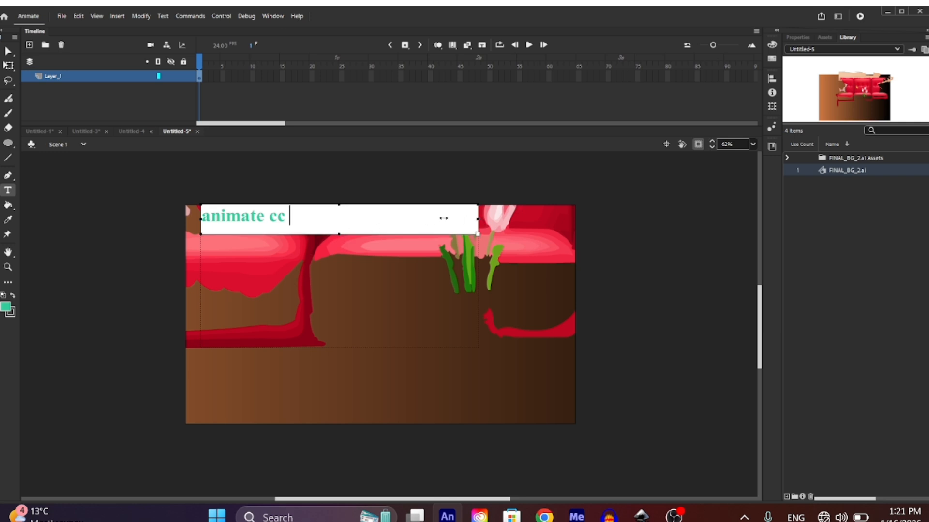
{"action": "left_click_drag", "start_coordinate": [443, 218], "coordinate": [307, 221]}
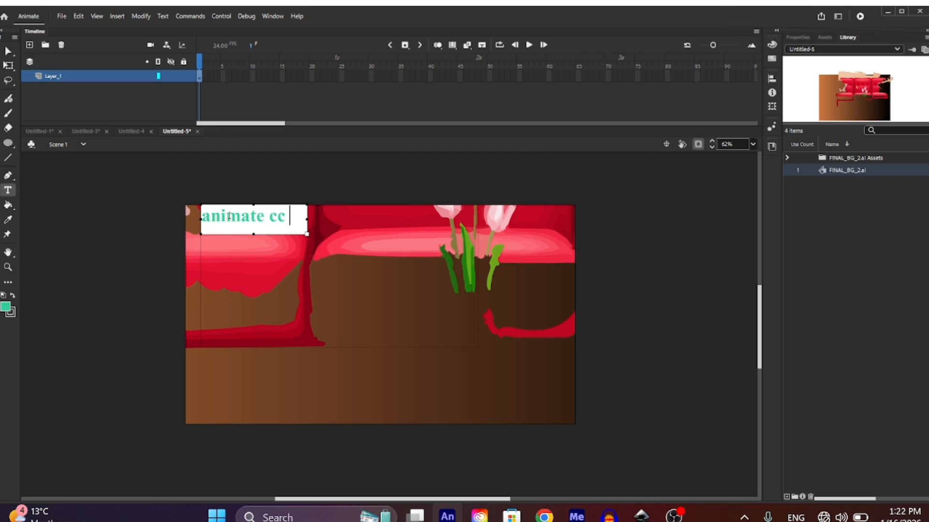
- Set the text's fill to bright pink and its font size to 87
{"action": "left_click", "coordinate": [798, 38]}
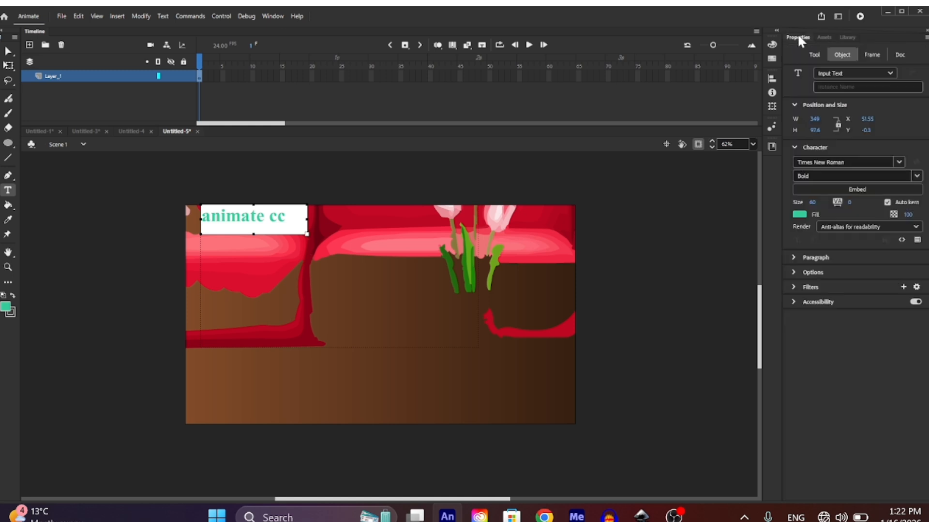
{"action": "left_click", "coordinate": [799, 215]}
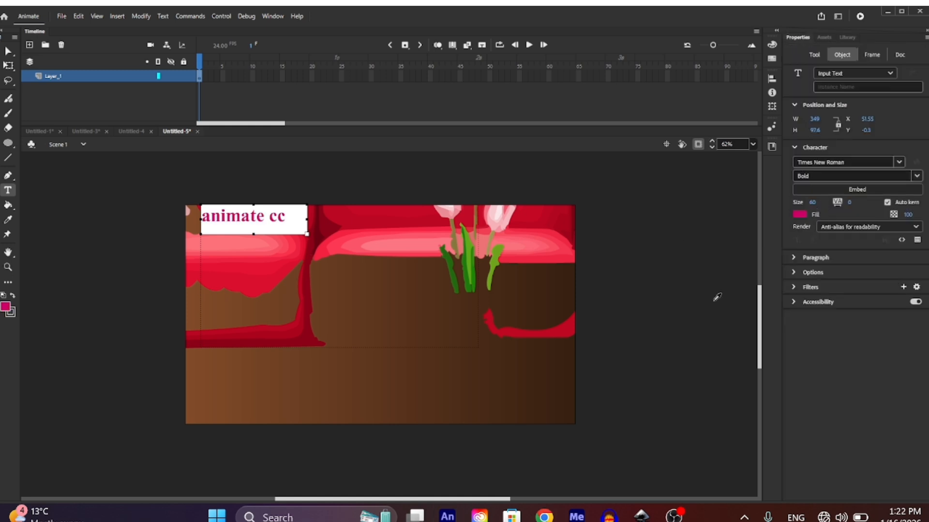
{"action": "left_click", "coordinate": [748, 301]}
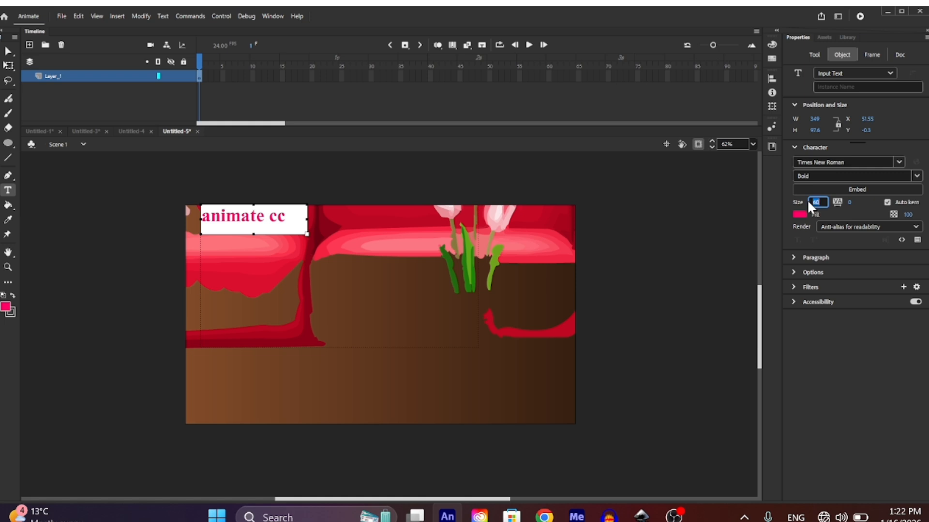
{"action": "type", "text": "87"}
{"action": "key", "text": "Return"}
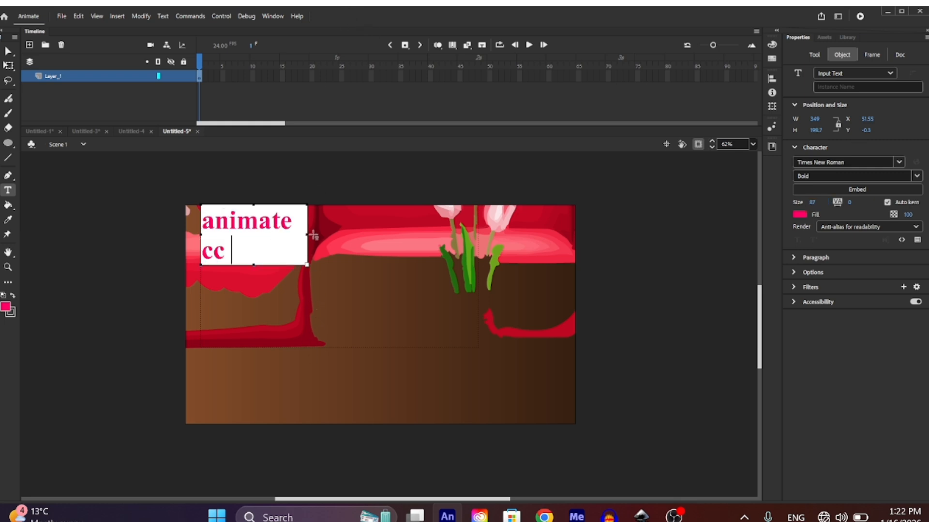
- Widen the text box to about 452.75 and shorten its height to fit a single line of text
{"action": "left_click_drag", "start_coordinate": [312, 235], "coordinate": [338, 235]}
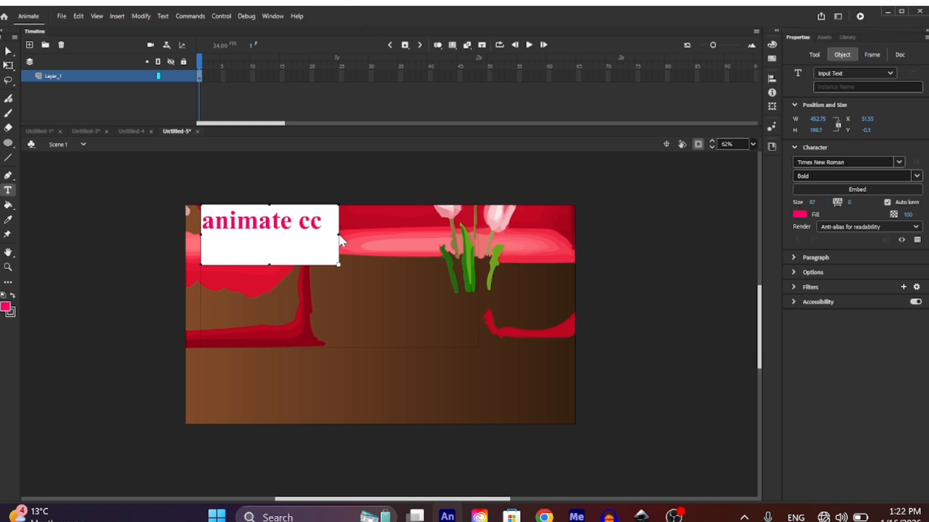
{"action": "left_click_drag", "start_coordinate": [269, 267], "coordinate": [275, 238]}
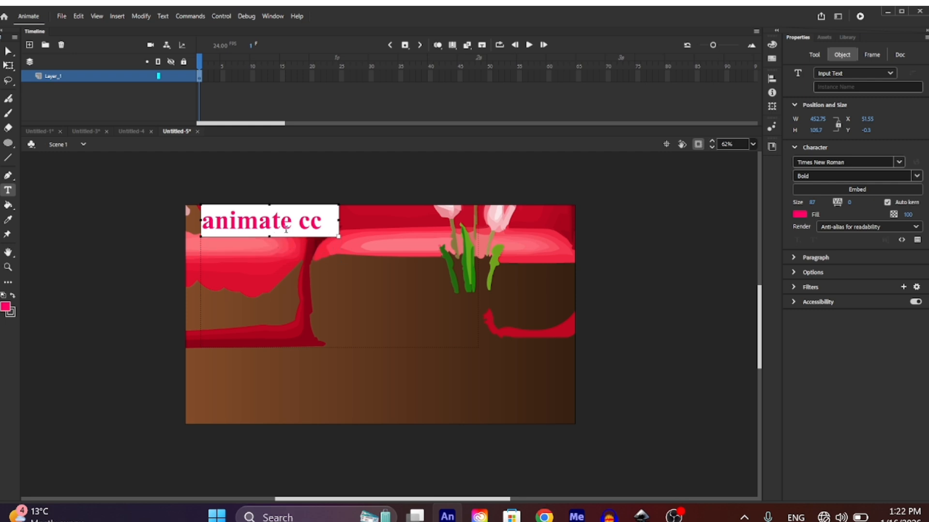
{"action": "key", "text": "Return"}
{"action": "type", "text": "v"}
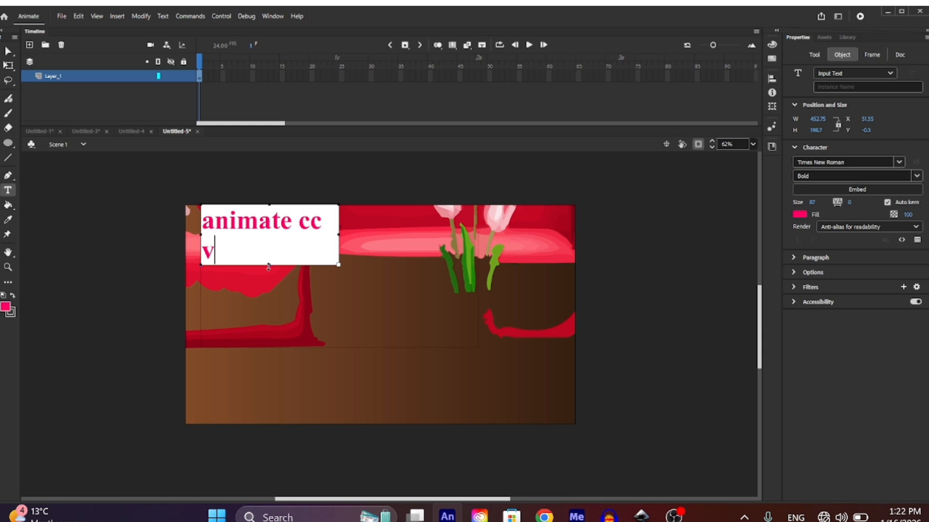
{"action": "key", "text": "ctrl+z"}
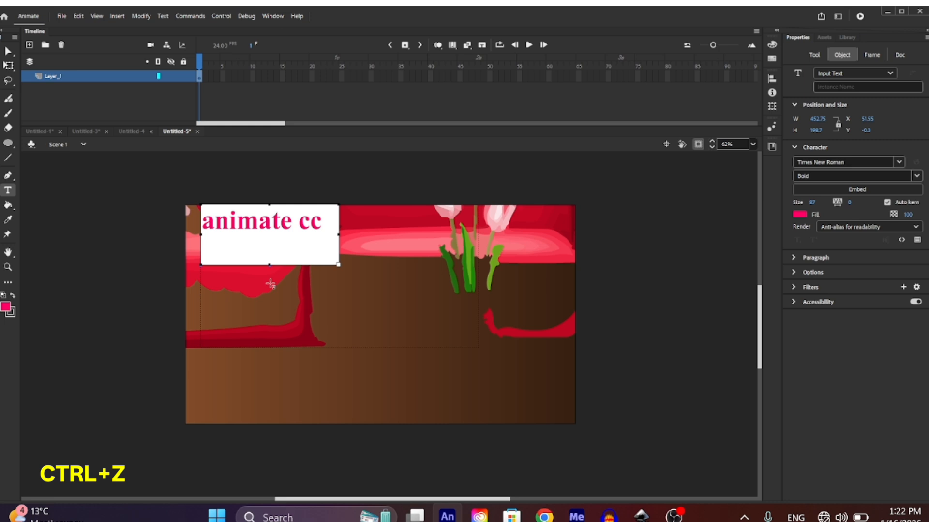
- Move the "animate cc" text to the stage's lower-left corner, at about X 11, Y 604.5
{"action": "left_click", "coordinate": [8, 128]}
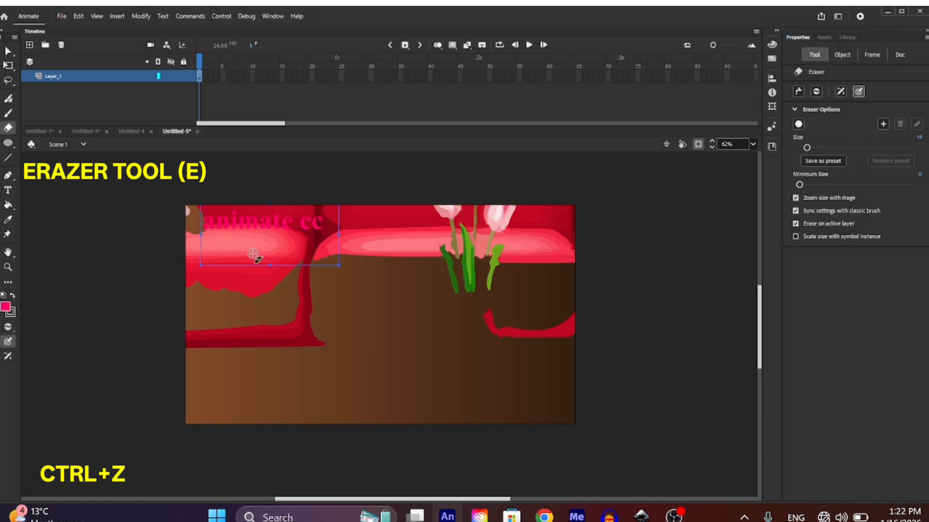
{"action": "key", "text": "v"}
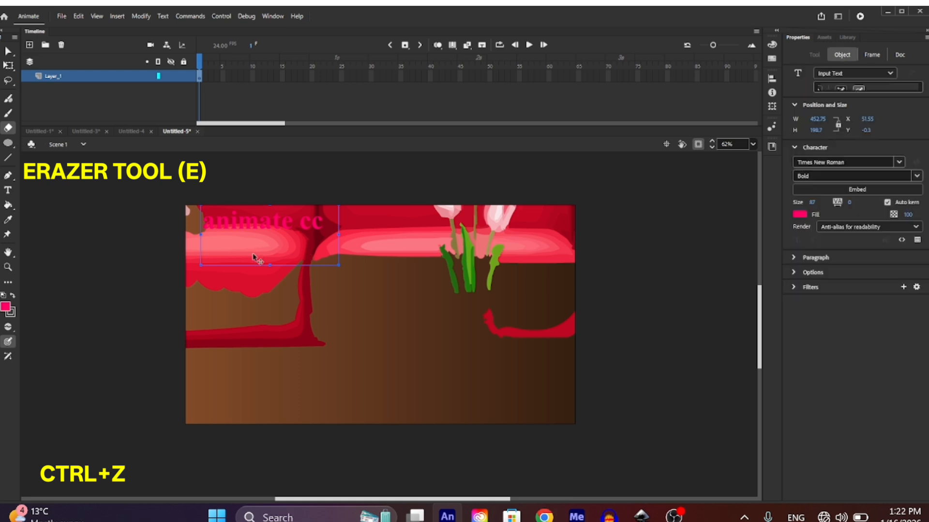
{"action": "left_click", "coordinate": [82, 240]}
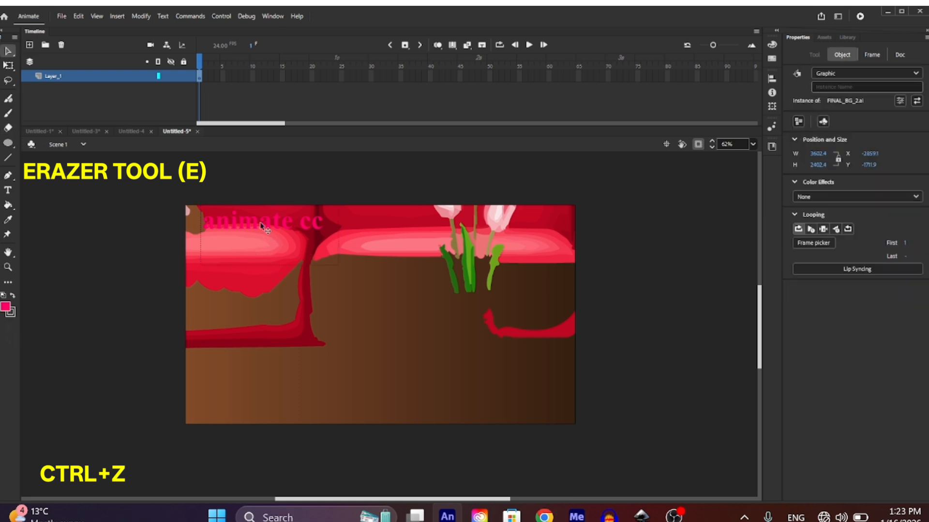
{"action": "left_click_drag", "start_coordinate": [203, 221], "coordinate": [362, 404]}
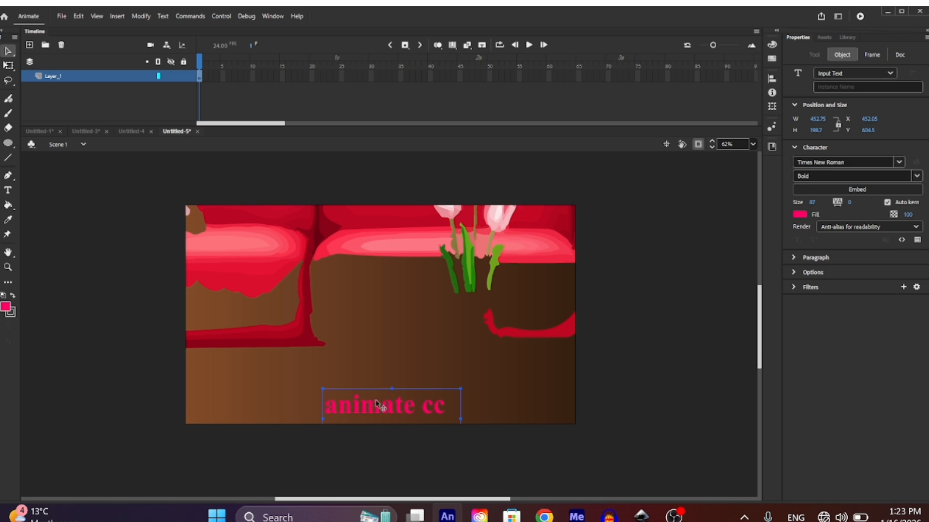
{"action": "left_click_drag", "start_coordinate": [381, 411], "coordinate": [246, 409]}
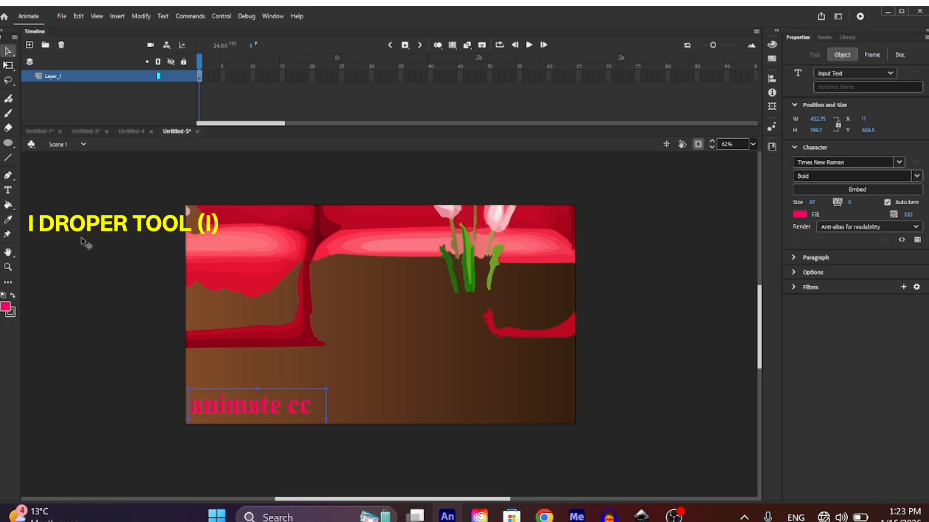
- Recolor the text with the Eyedropper, sampling the brown background and finally the light pink highlight of the red cushion
{"action": "key", "text": "i"}
{"action": "left_click", "coordinate": [356, 322]}
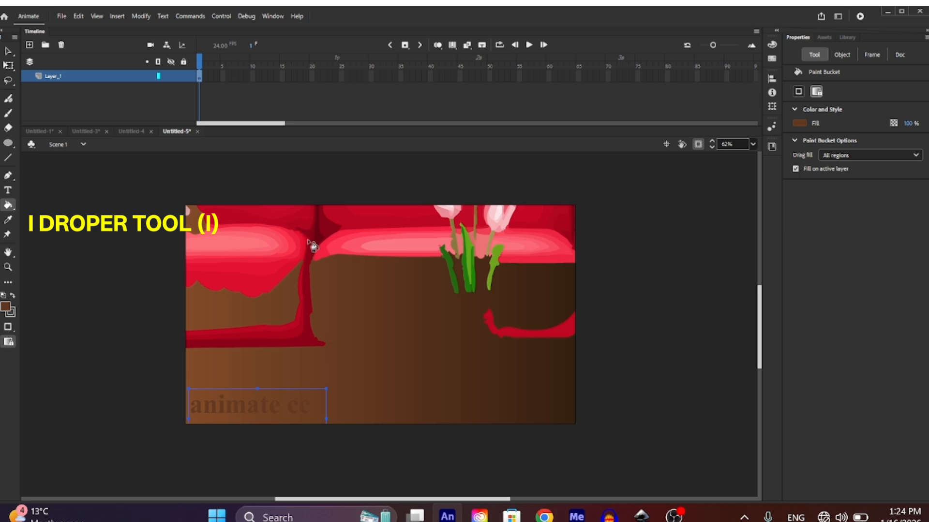
{"action": "key", "text": "i"}
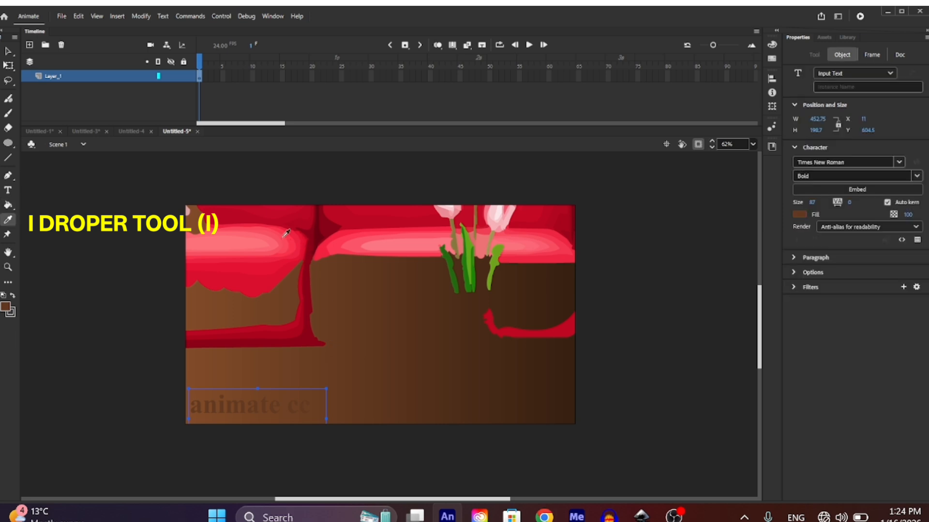
{"action": "left_click", "coordinate": [273, 251]}
{"action": "left_click", "coordinate": [240, 403]}
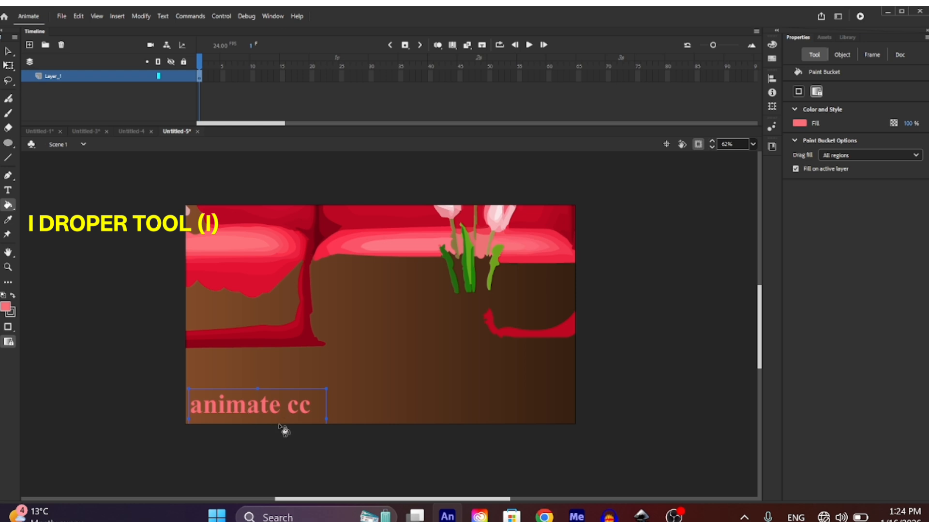
- Move the text to the lower-right part of the stage, at about X 771.4, Y 455.55, and deselect it
{"action": "left_click", "coordinate": [8, 252]}
{"action": "mouse_move", "coordinate": [362, 323]}
{"action": "left_mouse_down"}
{"action": "mouse_move", "coordinate": [121, 326]}
{"action": "mouse_move", "coordinate": [232, 349]}
{"action": "mouse_move", "coordinate": [357, 332]}
{"action": "left_mouse_up"}
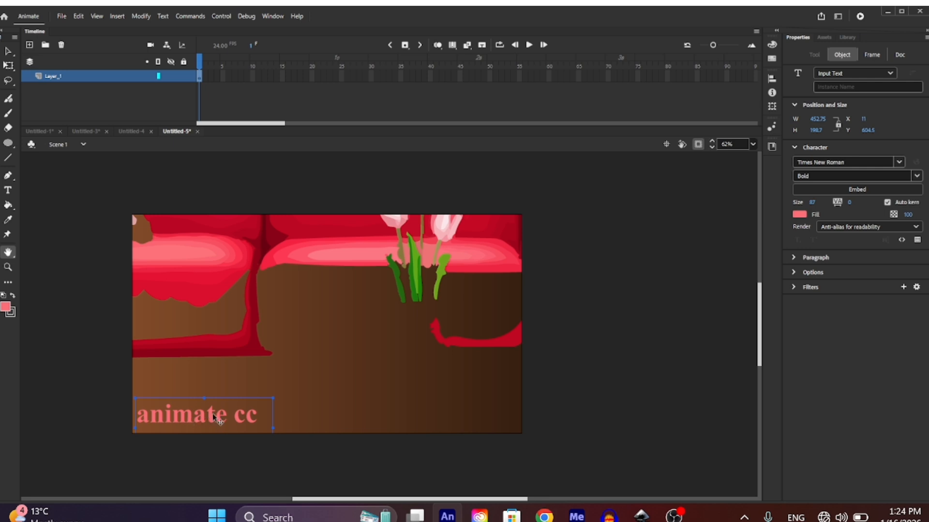
{"action": "left_click_drag", "start_coordinate": [214, 416], "coordinate": [450, 375]}
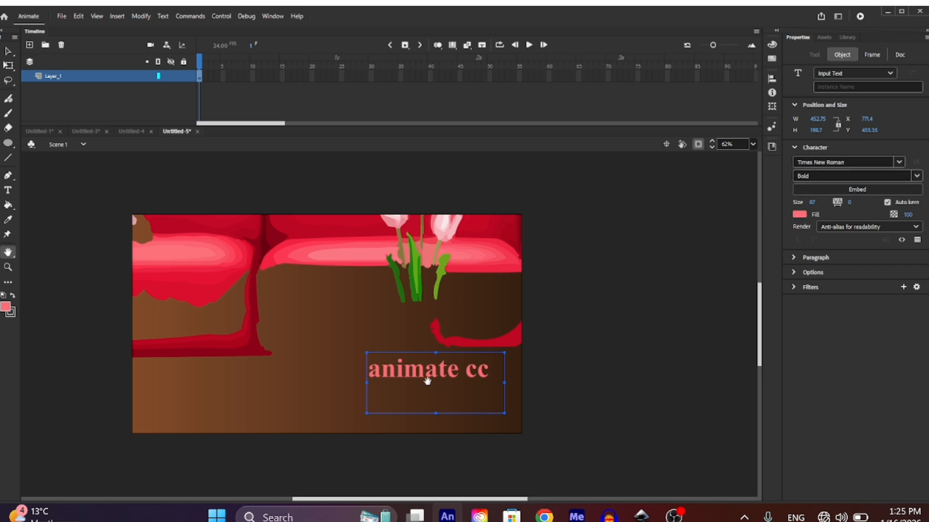
{"action": "key", "text": "v"}
{"action": "left_click", "coordinate": [571, 353]}
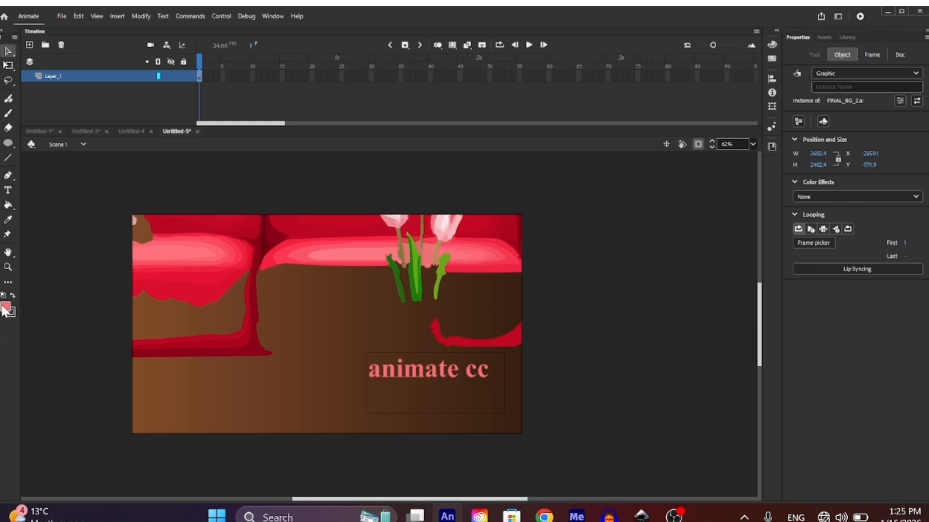
- Set the fill color to dark brown and select the "animate cc" text
{"action": "left_click", "coordinate": [10, 303]}
{"action": "left_click", "coordinate": [41, 428]}
{"action": "left_click", "coordinate": [428, 370]}
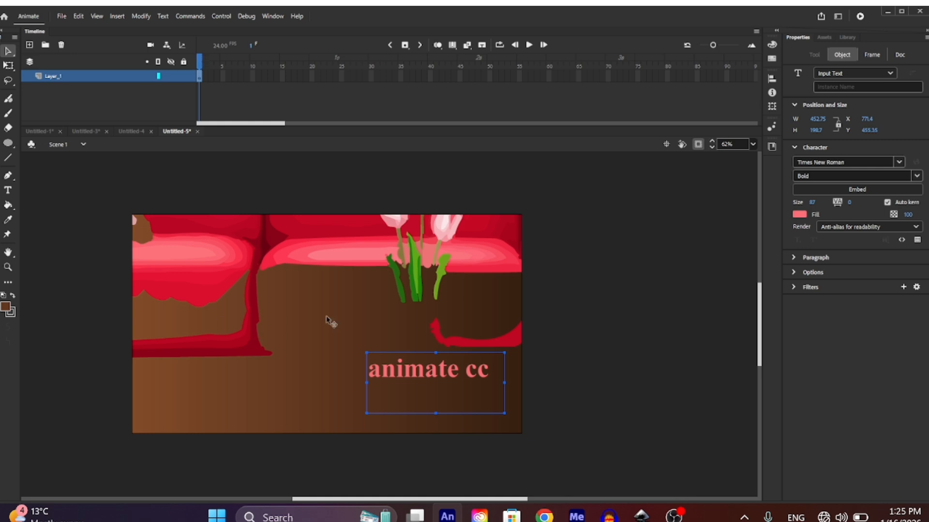
- Open the FINAL_BG_2.ai symbol, remove the background artwork inside it and return to Scene 1
{"action": "double_click", "coordinate": [240, 317]}
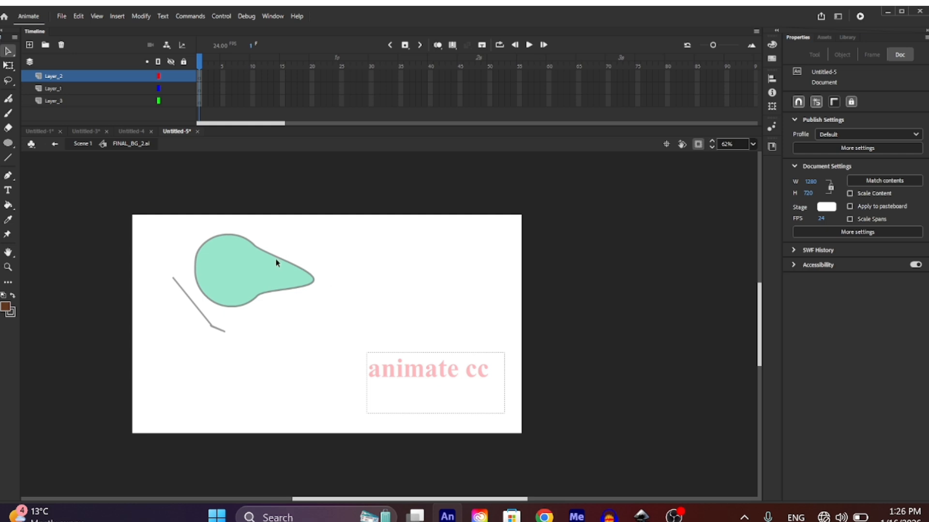
{"action": "double_click", "coordinate": [285, 305]}
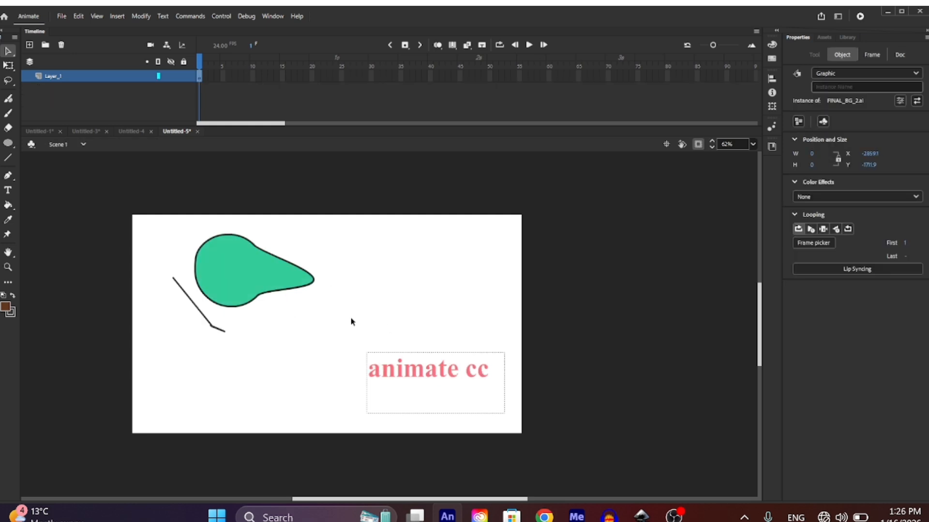
- Move the green shape with its outline to about X 595.35, Y 93.1, and pull its upper tapered edge outward into a corner
{"action": "left_click", "coordinate": [228, 275]}
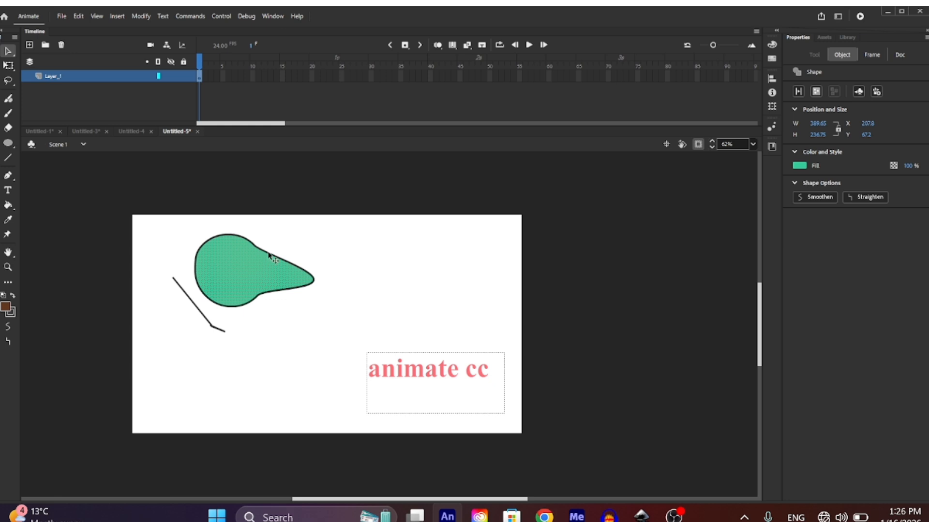
{"action": "double_click", "coordinate": [251, 275]}
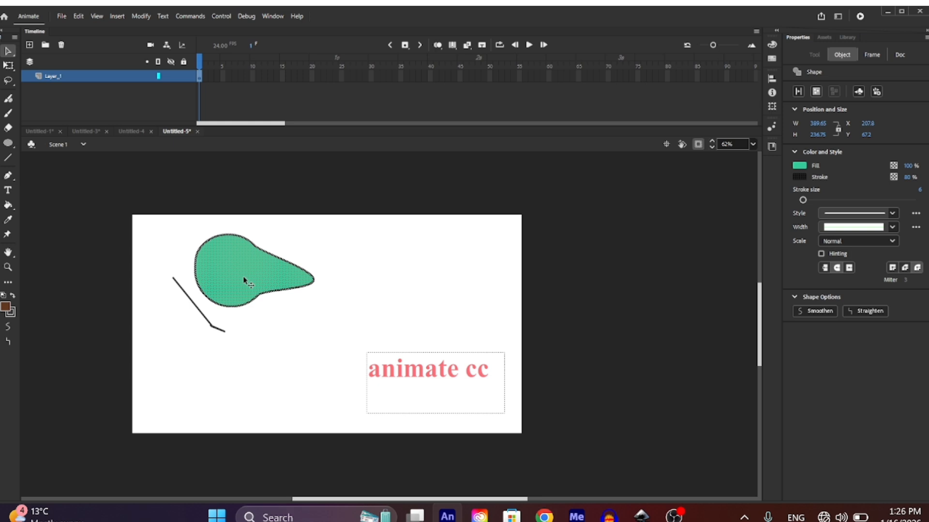
{"action": "left_click_drag", "start_coordinate": [244, 280], "coordinate": [362, 286]}
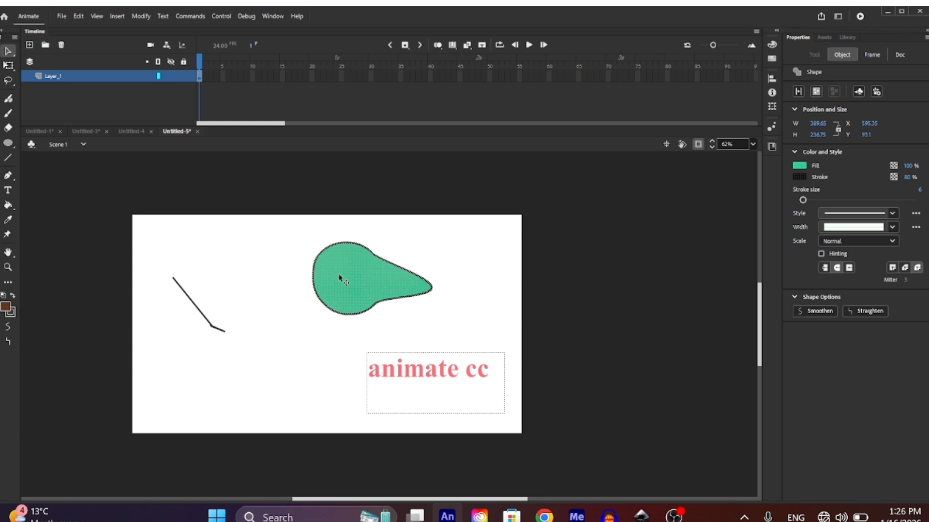
{"action": "left_click", "coordinate": [306, 245]}
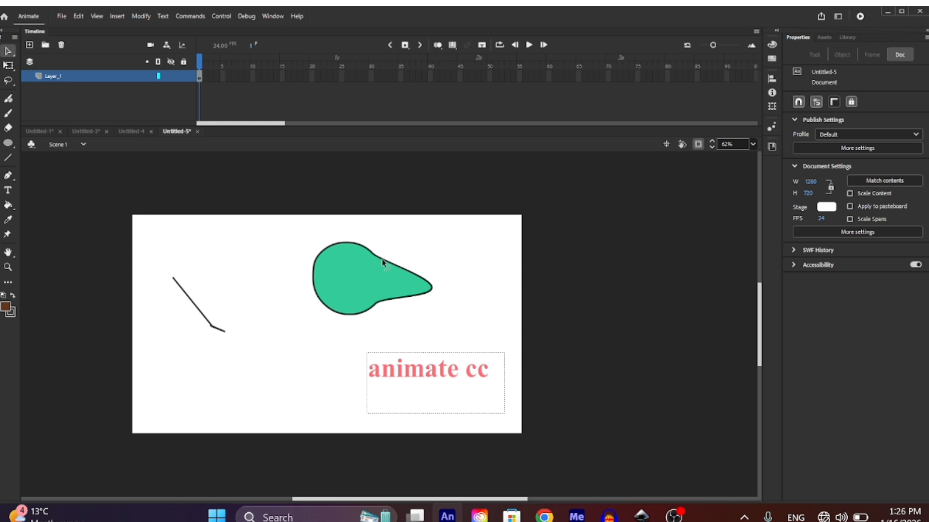
{"action": "left_click_drag", "start_coordinate": [382, 262], "coordinate": [427, 272]}
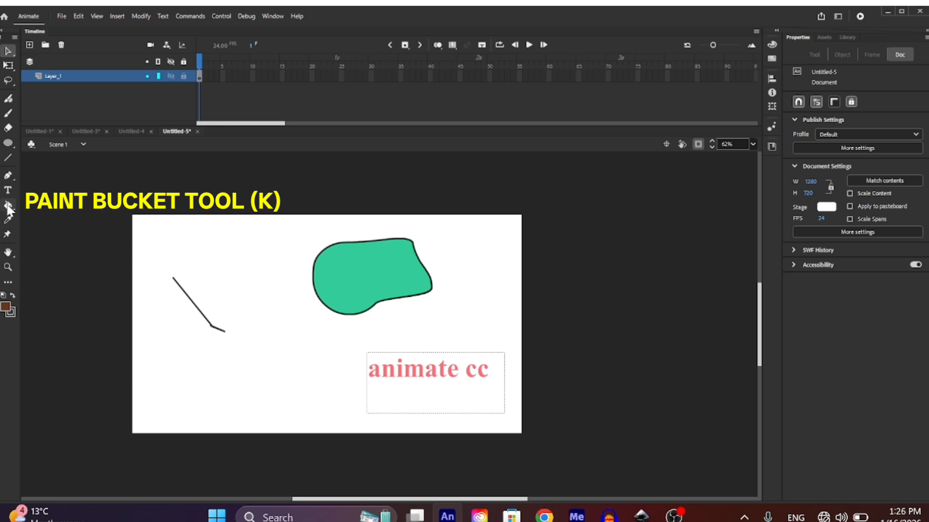
- Sample the text's pink with the Eyedropper and fill the green shape with it using the Paint Bucket
{"action": "left_click", "coordinate": [9, 217]}
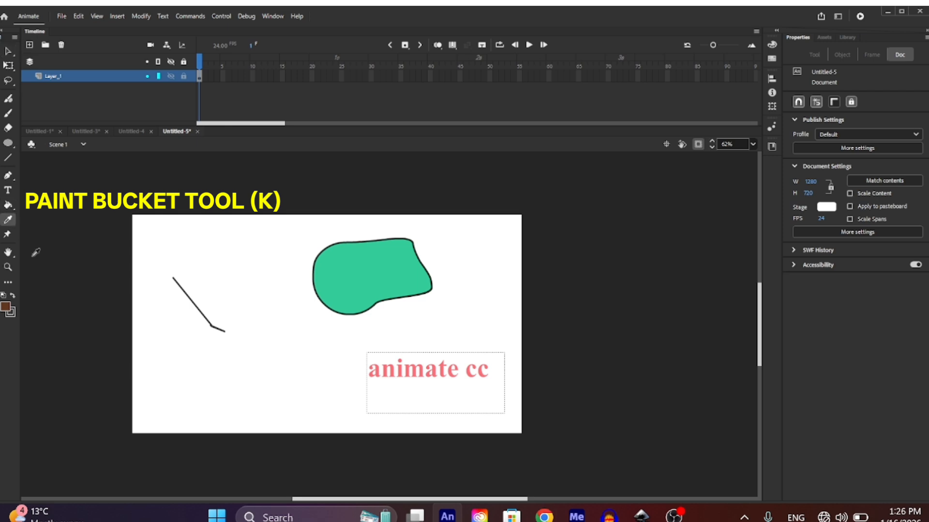
{"action": "left_click", "coordinate": [389, 369]}
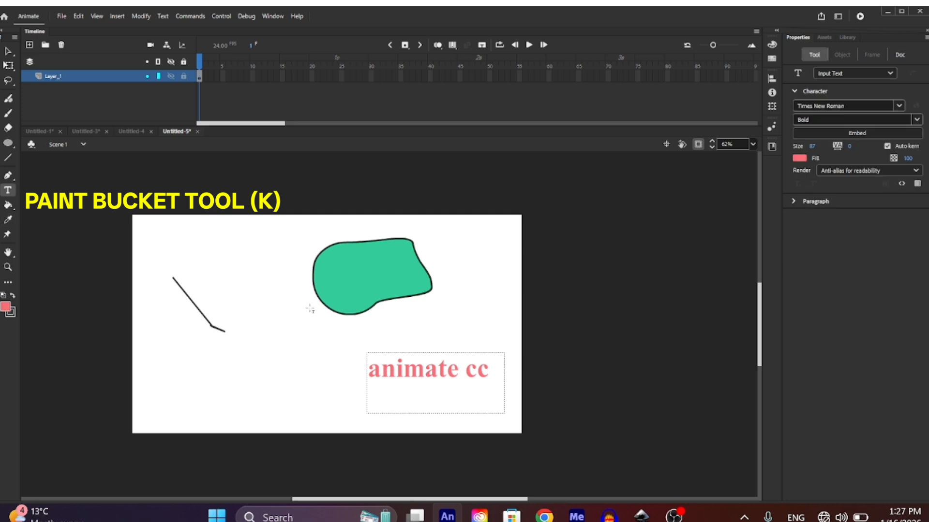
{"action": "left_click", "coordinate": [8, 206]}
{"action": "left_click", "coordinate": [341, 283]}
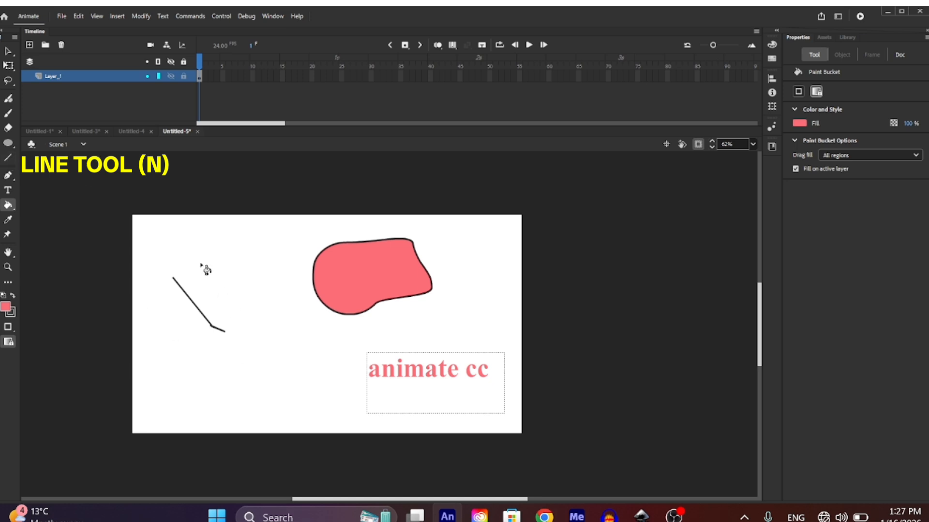
- Draw a closed triangle outline about 447 by 443 px with the Line tool, between the short black line and the pink shape
{"action": "left_click", "coordinate": [8, 157]}
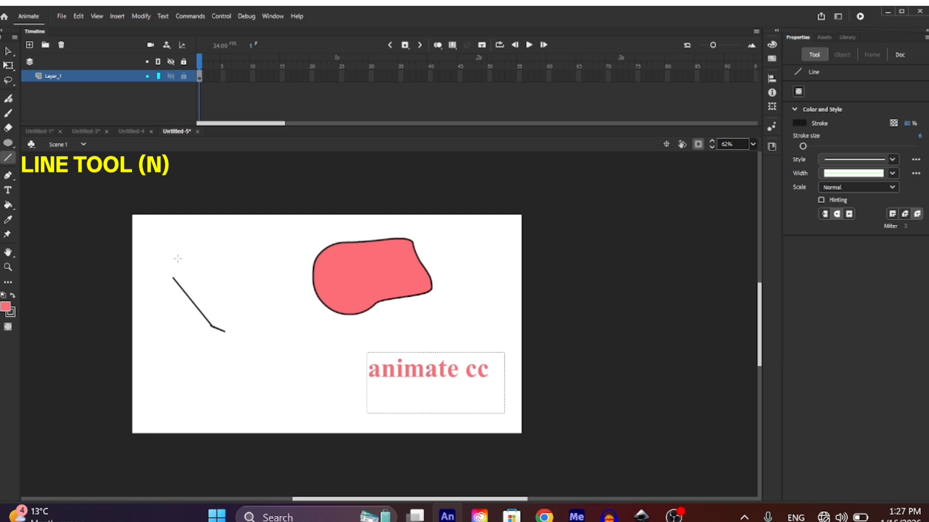
{"action": "mouse_move", "coordinate": [178, 259]}
{"action": "left_mouse_down"}
{"action": "mouse_move", "coordinate": [311, 240]}
{"action": "mouse_move", "coordinate": [272, 374]}
{"action": "mouse_move", "coordinate": [235, 304]}
{"action": "mouse_move", "coordinate": [177, 259]}
{"action": "left_mouse_up"}
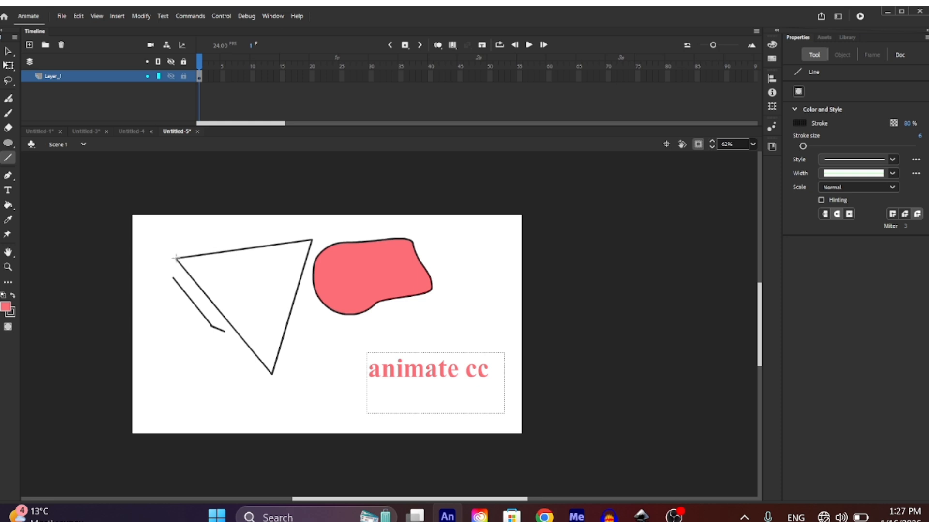
{"action": "key", "text": "v"}
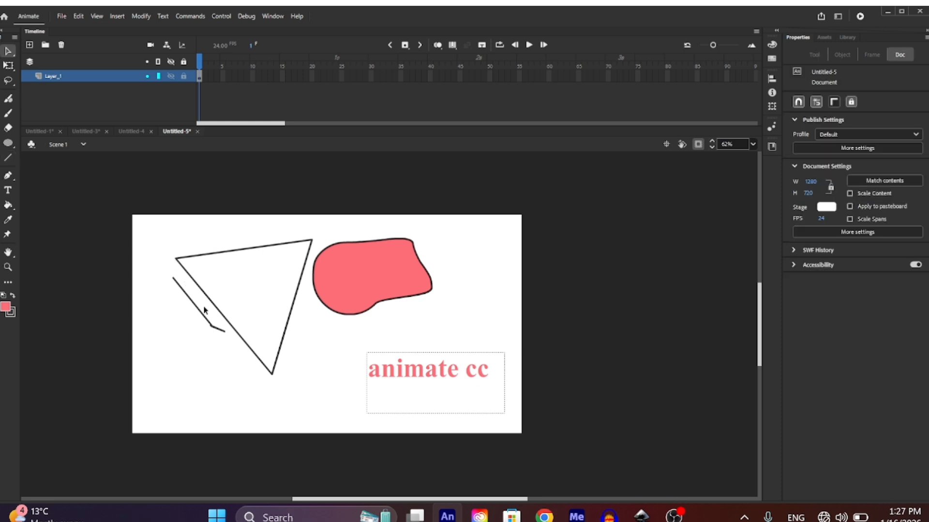
{"action": "double_click", "coordinate": [213, 306]}
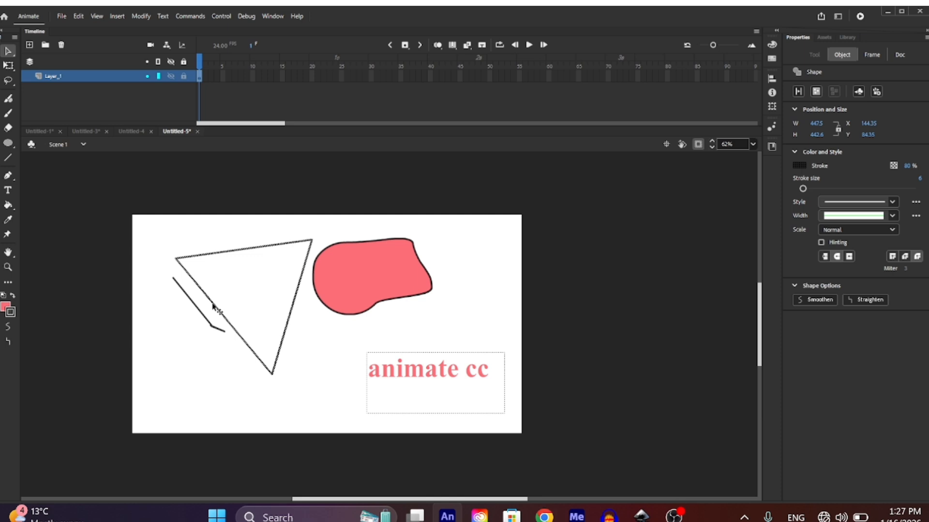
{"action": "left_click", "coordinate": [269, 298]}
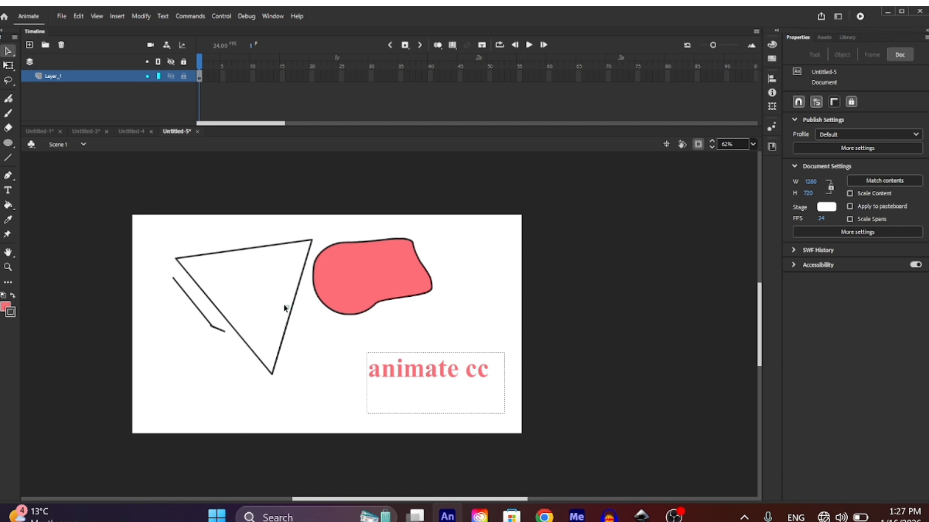
- Curve the triangle's sides inward and fill its enclosed center with the current pink using the Paint Bucket
{"action": "left_click_drag", "start_coordinate": [290, 313], "coordinate": [241, 281]}
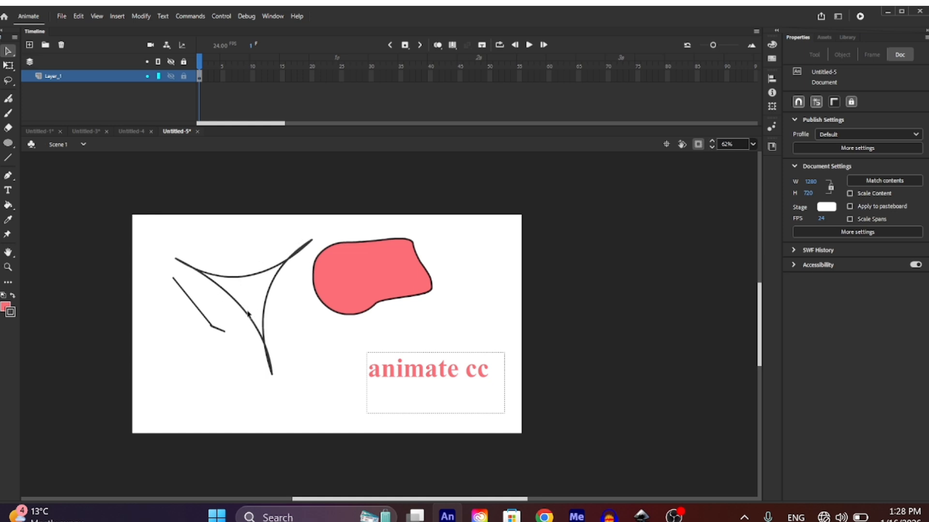
{"action": "left_click_drag", "start_coordinate": [240, 306], "coordinate": [248, 303]}
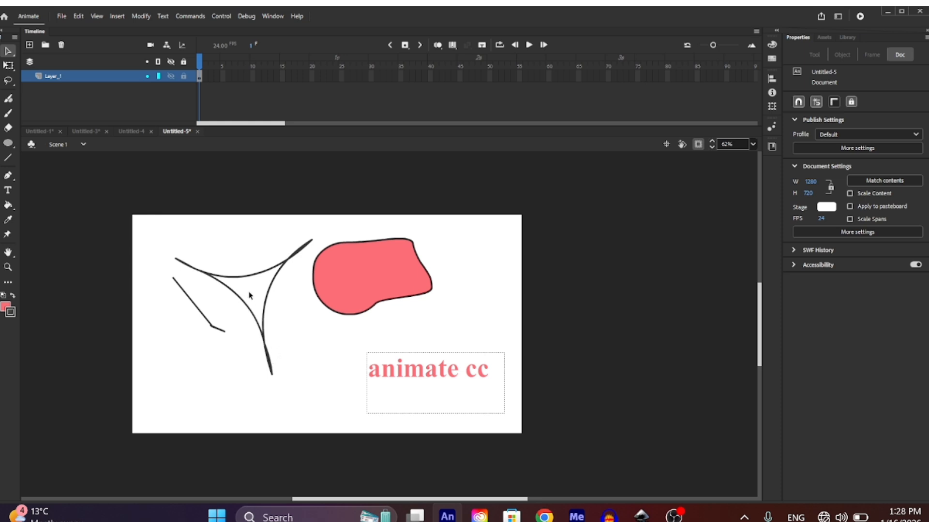
{"action": "key", "text": "k"}
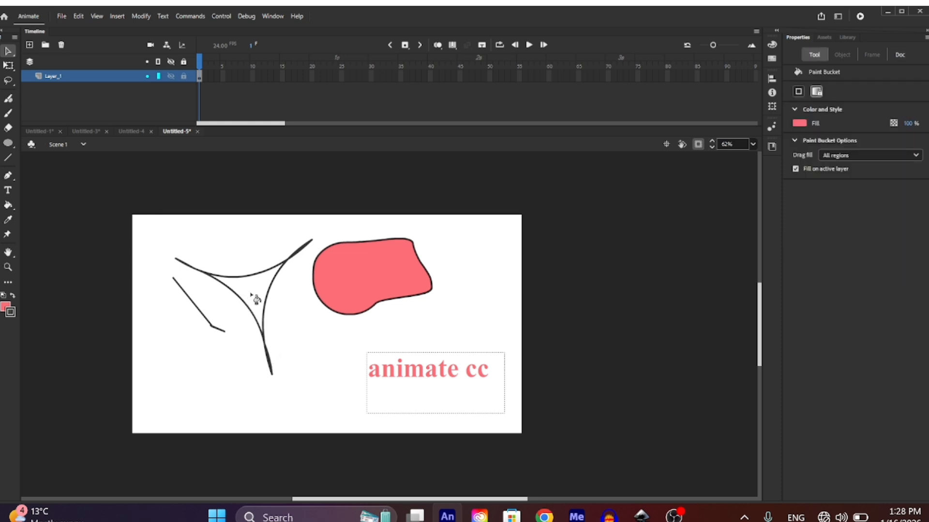
{"action": "left_click", "coordinate": [256, 299]}
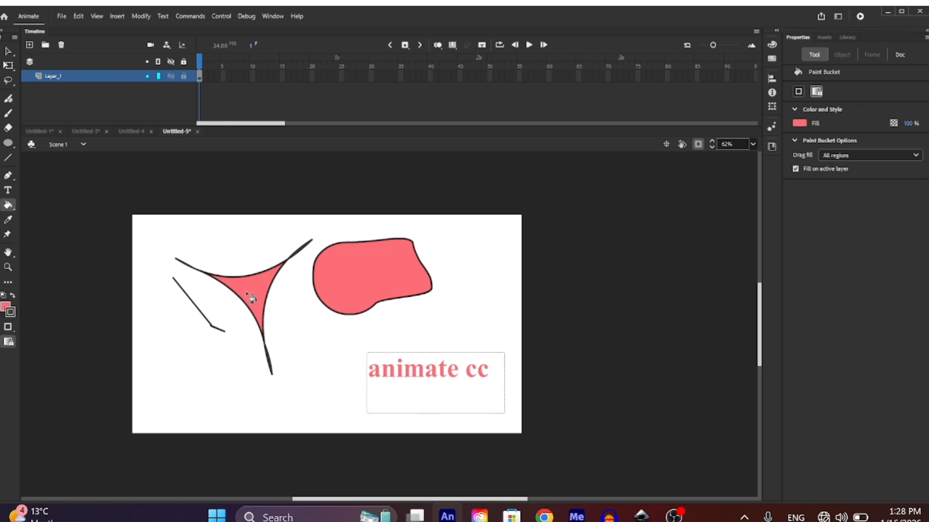
{"action": "key", "text": "v"}
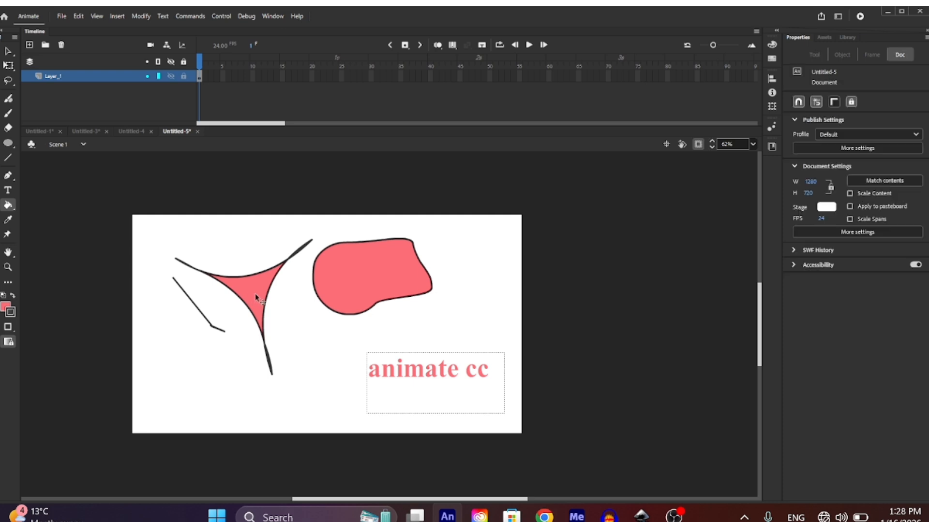
{"action": "left_click", "coordinate": [255, 294]}
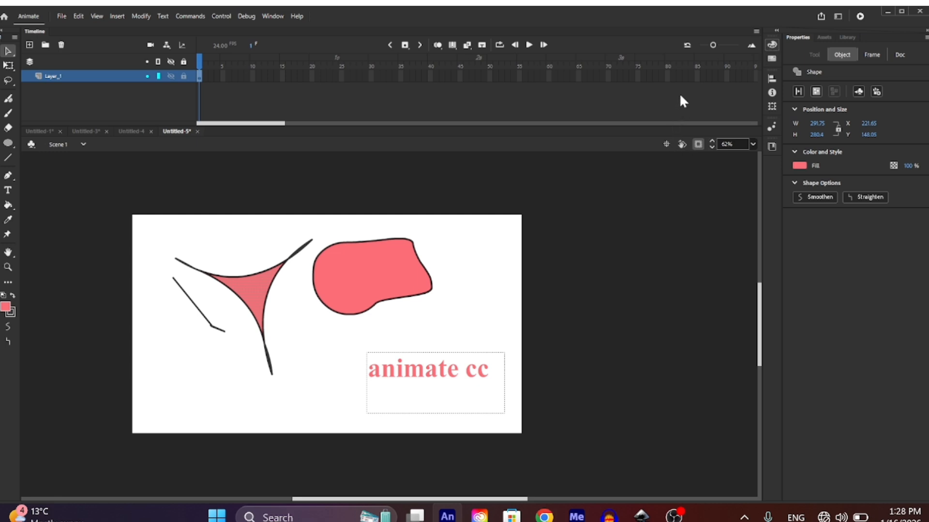
{"action": "left_click", "coordinate": [293, 339]}
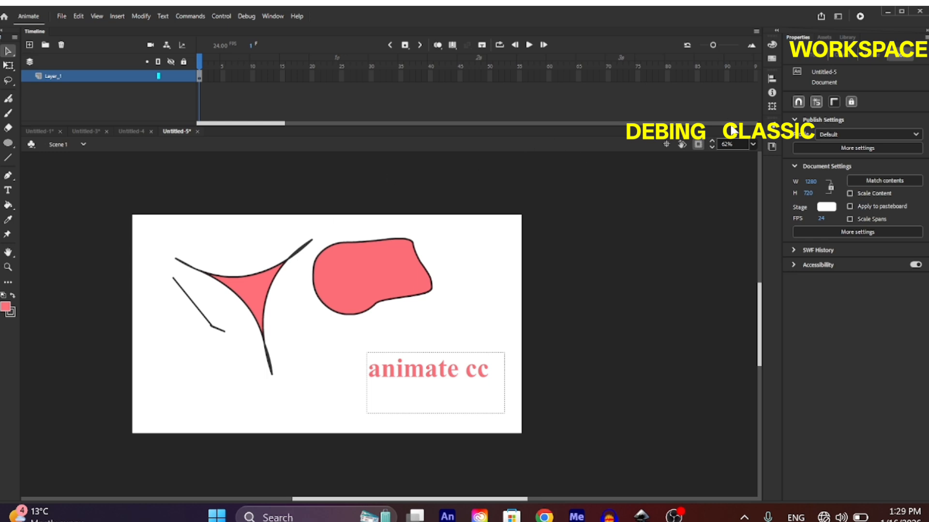
- Dock the Library panel in the same group as Properties and Assets
{"action": "left_click", "coordinate": [509, 279]}
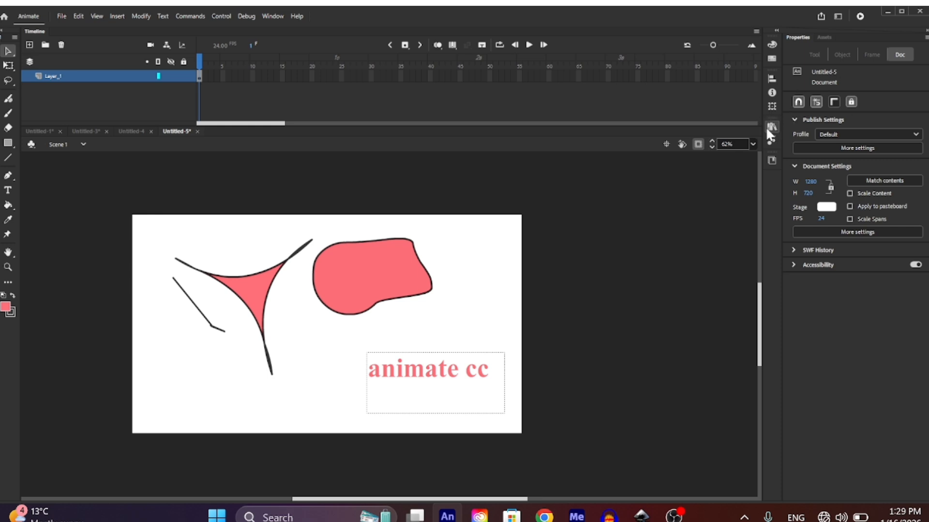
{"action": "left_click_drag", "start_coordinate": [853, 46], "coordinate": [854, 40]}
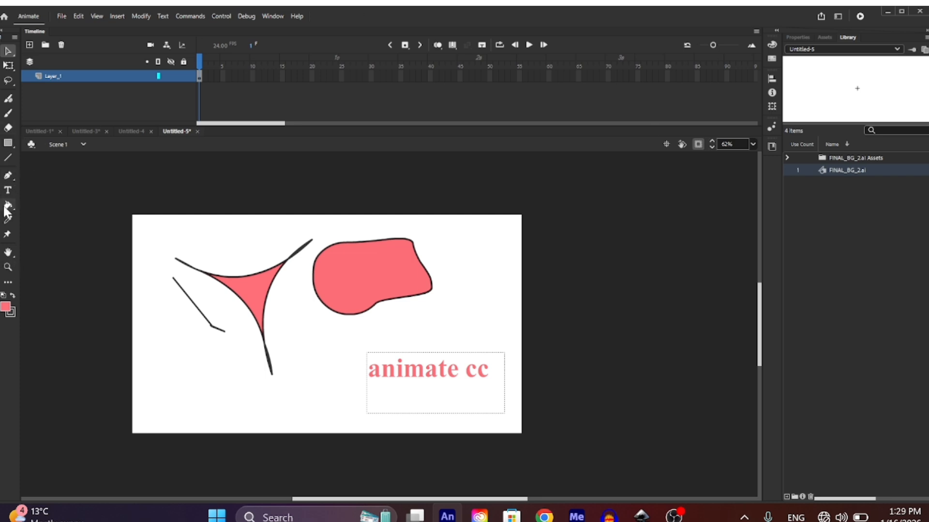
{"action": "left_click", "coordinate": [11, 281]}
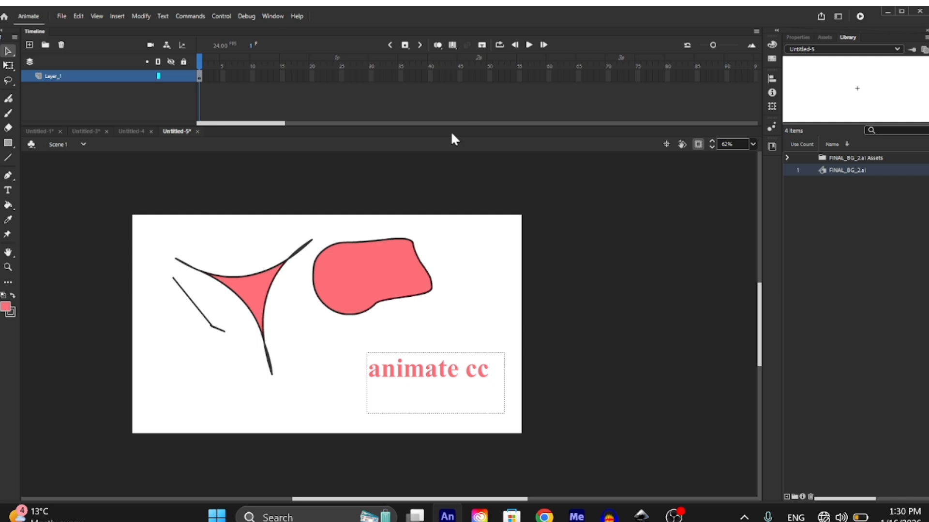
- Move the pink curved triangle with its connected outline to the lower-left corner of the stage, leaving its tip strokes behind
{"action": "left_click", "coordinate": [254, 292]}
{"action": "left_click", "coordinate": [254, 292]}
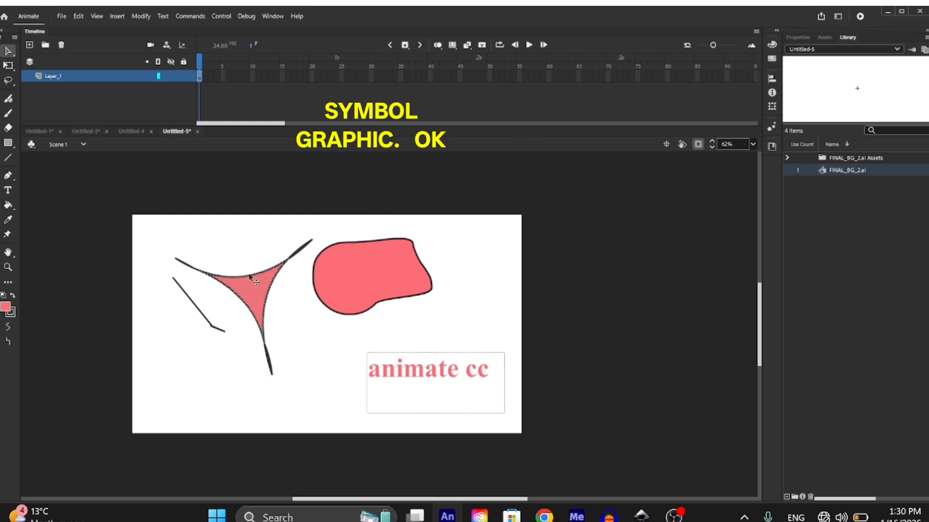
{"action": "left_click", "coordinate": [299, 345]}
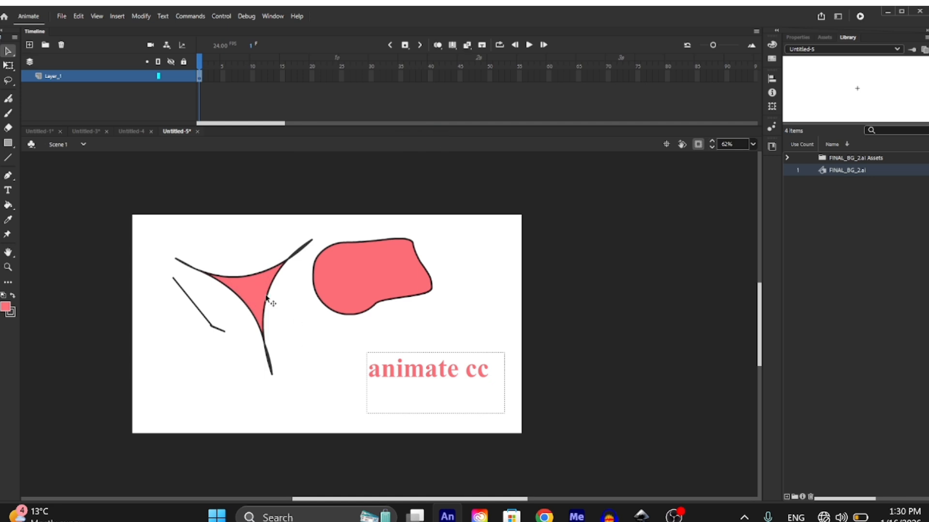
{"action": "double_click", "coordinate": [266, 297]}
{"action": "mouse_move", "coordinate": [259, 288]}
{"action": "left_mouse_down"}
{"action": "mouse_move", "coordinate": [56, 262]}
{"action": "mouse_move", "coordinate": [201, 281]}
{"action": "mouse_move", "coordinate": [242, 298]}
{"action": "left_mouse_up"}
{"action": "double_click", "coordinate": [247, 300]}
{"action": "left_click_drag", "start_coordinate": [262, 296], "coordinate": [193, 288]}
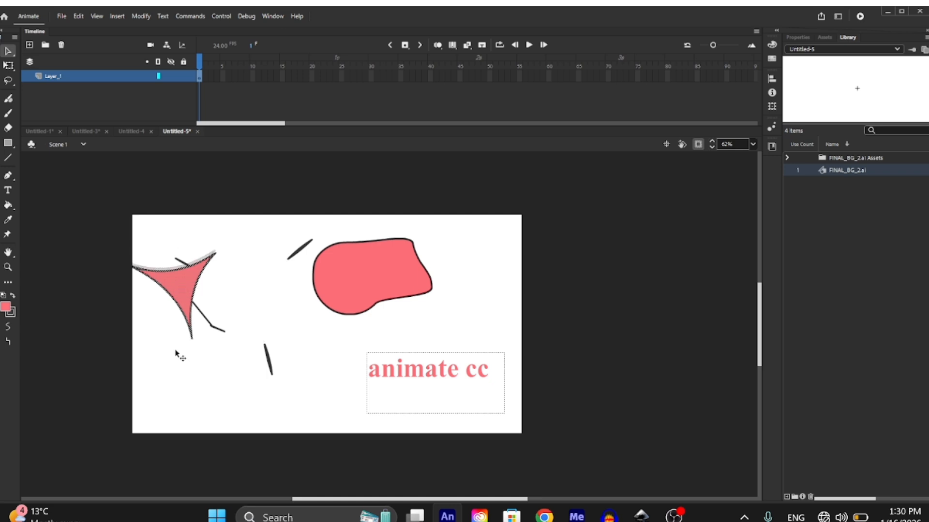
{"action": "left_click_drag", "start_coordinate": [177, 354], "coordinate": [164, 393]}
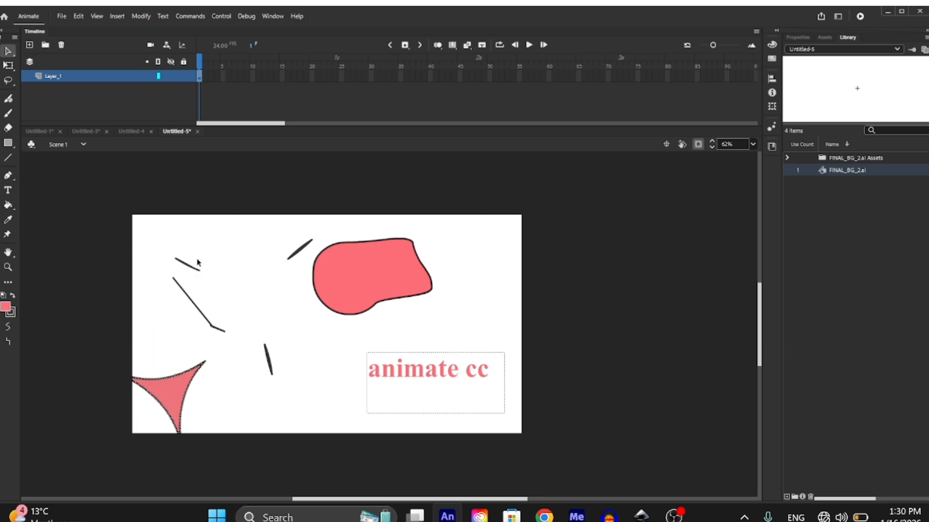
- Delete the leftover strokes, the rounded pink shape and the "animate cc" text, keeping only the pink curved triangle
{"action": "mouse_move", "coordinate": [166, 247]}
{"action": "left_mouse_down"}
{"action": "mouse_move", "coordinate": [286, 363]}
{"action": "mouse_move", "coordinate": [523, 378]}
{"action": "mouse_move", "coordinate": [566, 414]}
{"action": "left_mouse_up"}
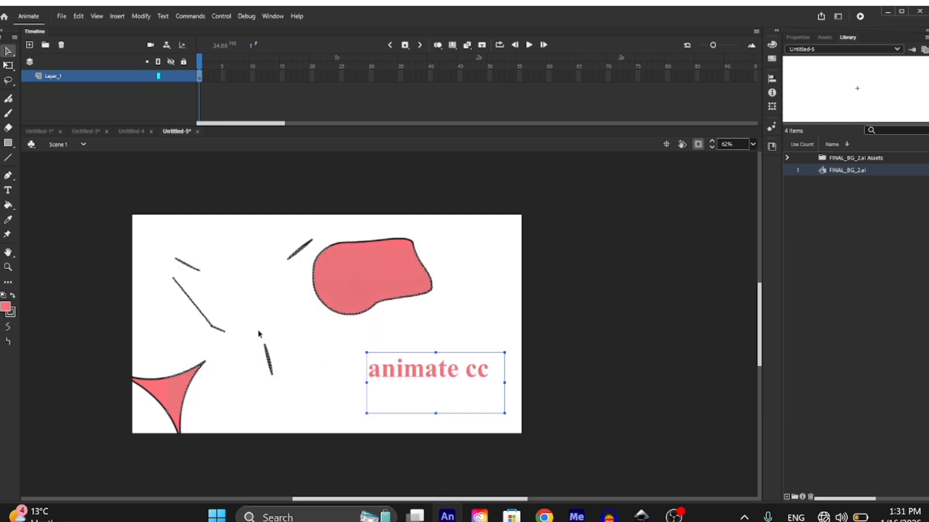
{"action": "left_click", "coordinate": [259, 334]}
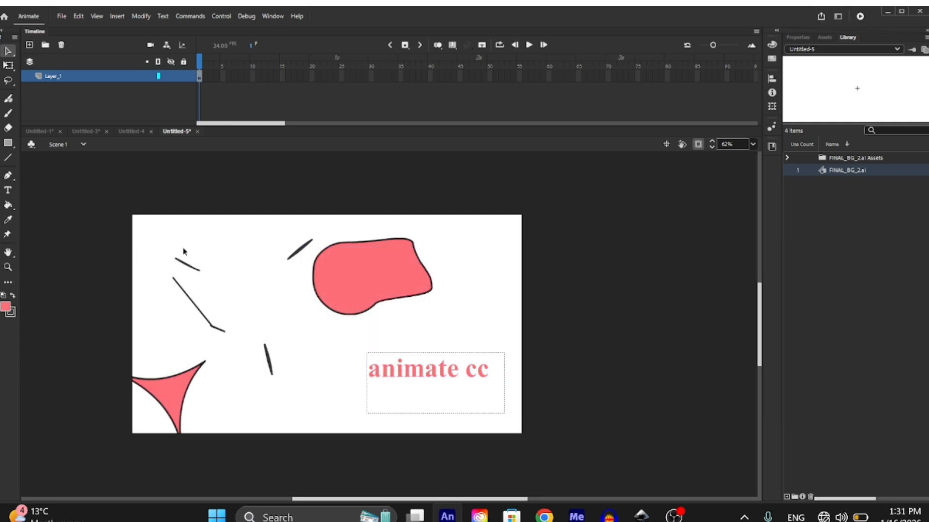
{"action": "mouse_move", "coordinate": [158, 243]}
{"action": "left_mouse_down"}
{"action": "mouse_move", "coordinate": [191, 294]}
{"action": "mouse_move", "coordinate": [287, 357]}
{"action": "left_mouse_up"}
{"action": "key", "text": "Delete"}
{"action": "mouse_move", "coordinate": [284, 236]}
{"action": "left_mouse_down"}
{"action": "mouse_move", "coordinate": [489, 472]}
{"action": "mouse_move", "coordinate": [543, 472]}
{"action": "left_mouse_up"}
{"action": "key", "text": "Delete"}
{"action": "left_click_drag", "start_coordinate": [246, 323], "coordinate": [283, 382]}
{"action": "key", "text": "Delete"}
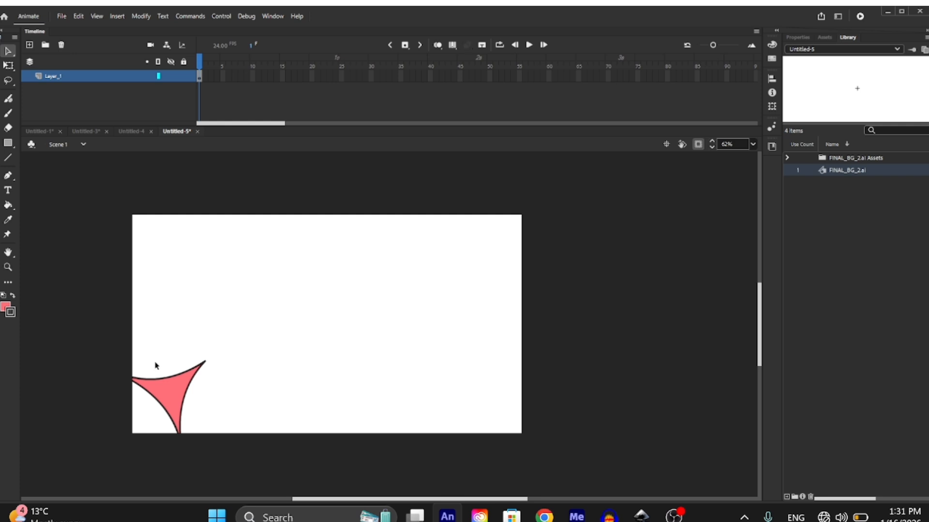
- Move the pink curved triangle with its outline to the upper middle of the stage and try the Free Transform tool on it
{"action": "double_click", "coordinate": [169, 387]}
{"action": "left_click_drag", "start_coordinate": [181, 402], "coordinate": [299, 291]}
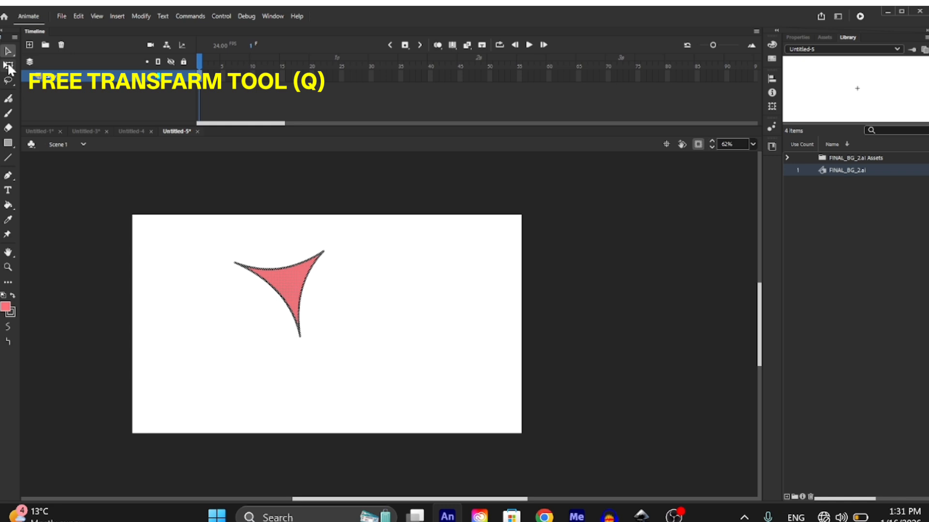
{"action": "key", "text": "q"}
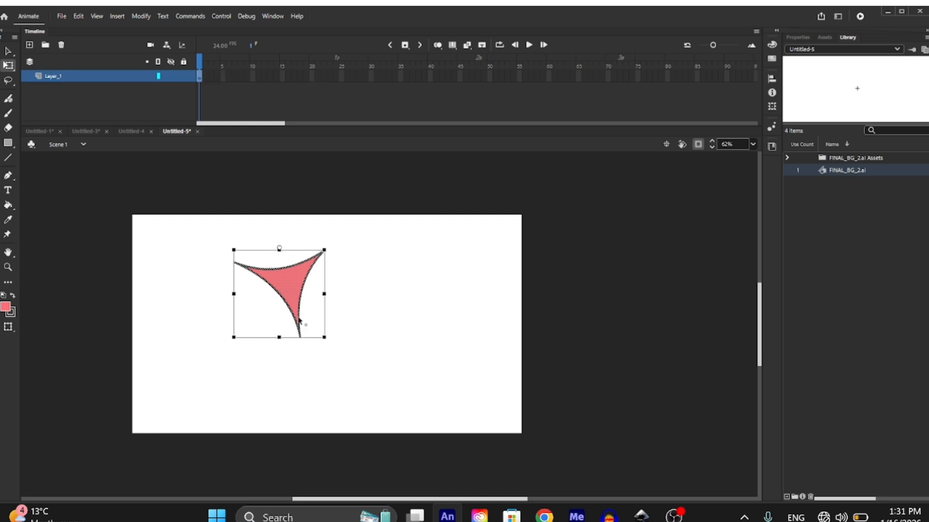
{"action": "mouse_move", "coordinate": [327, 351]}
{"action": "left_mouse_down"}
{"action": "mouse_move", "coordinate": [171, 375]}
{"action": "mouse_move", "coordinate": [432, 349]}
{"action": "mouse_move", "coordinate": [387, 462]}
{"action": "mouse_move", "coordinate": [94, 387]}
{"action": "mouse_move", "coordinate": [188, 472]}
{"action": "mouse_move", "coordinate": [348, 361]}
{"action": "mouse_move", "coordinate": [325, 371]}
{"action": "mouse_move", "coordinate": [344, 352]}
{"action": "left_mouse_up"}
{"action": "left_click", "coordinate": [358, 286]}
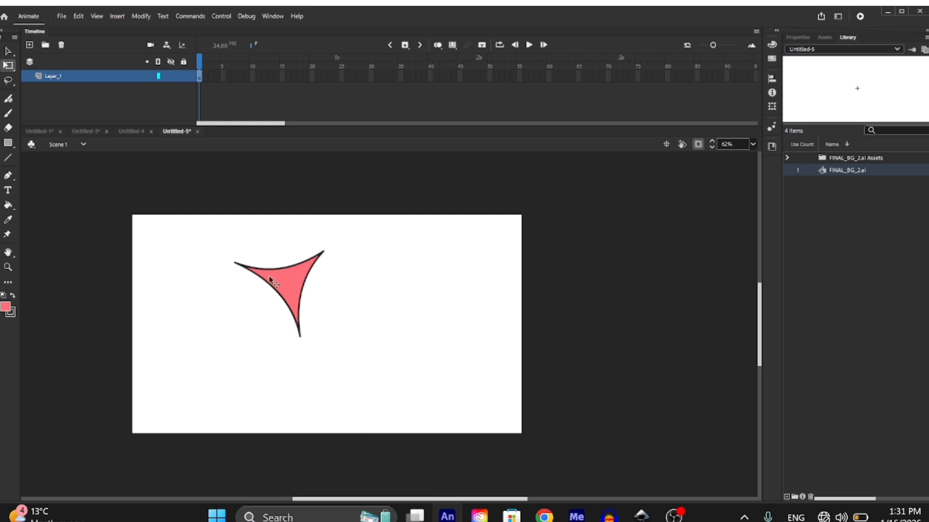
- Move the pink curved triangle together with its outline to the left edge of the stage and delete it
{"action": "left_click_drag", "start_coordinate": [270, 279], "coordinate": [248, 278]}
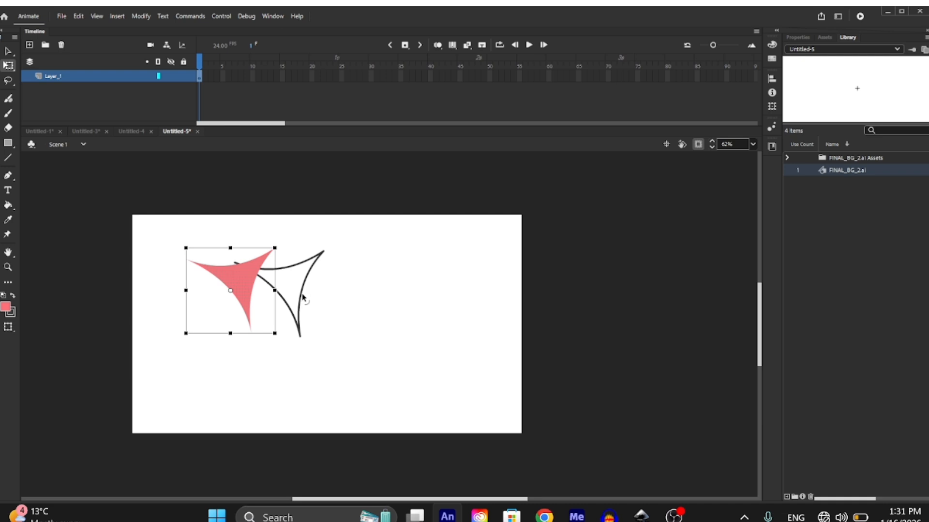
{"action": "key", "text": "ctrl+z"}
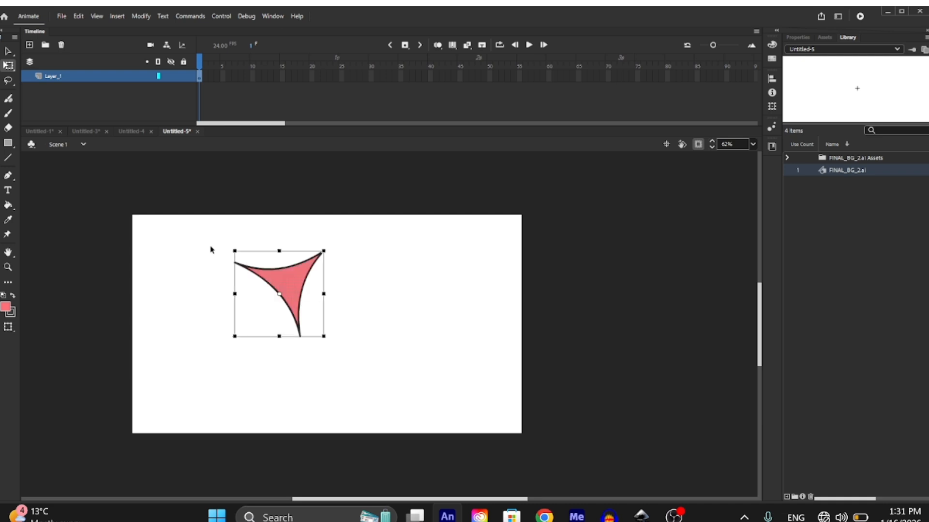
{"action": "double_click", "coordinate": [297, 279]}
{"action": "left_click_drag", "start_coordinate": [297, 280], "coordinate": [192, 300]}
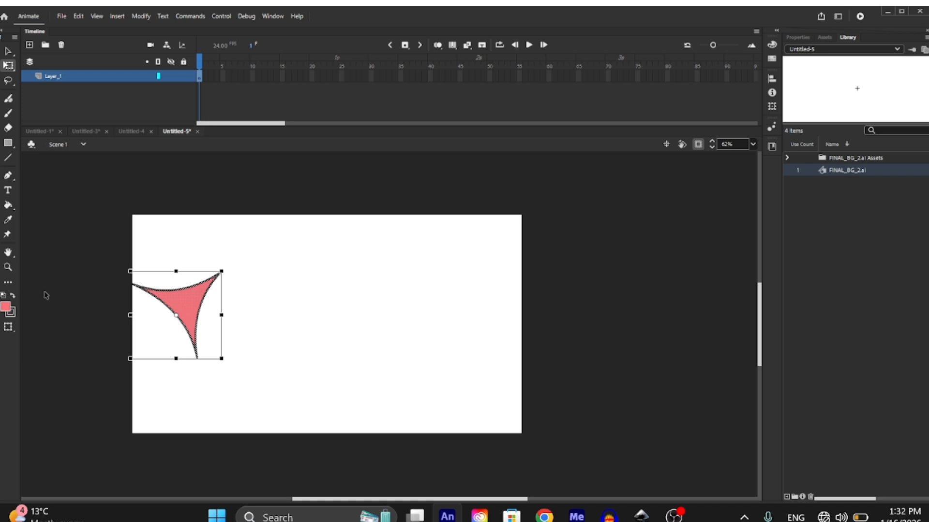
{"action": "key", "text": "Delete"}
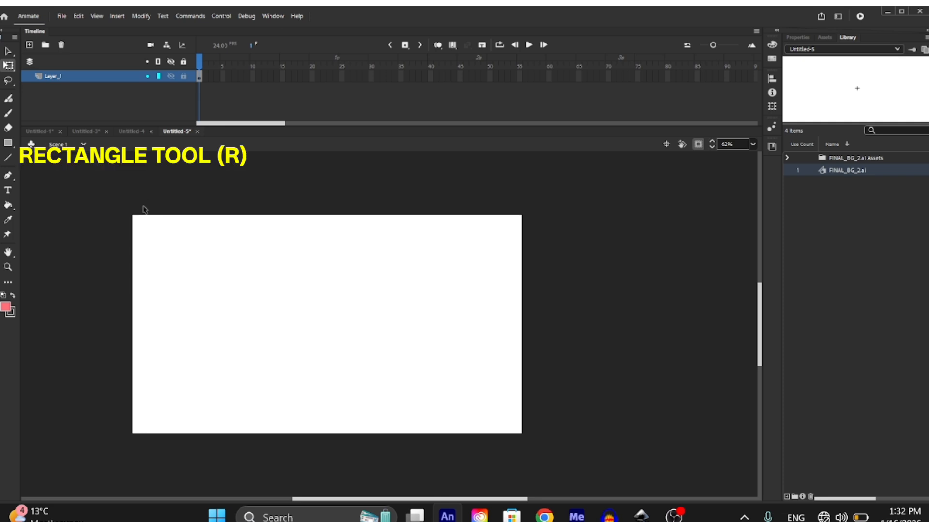
- Draw a rectangle about 1438 by 833 px covering the whole stage and set its fill color to blue
{"action": "key", "text": "r"}
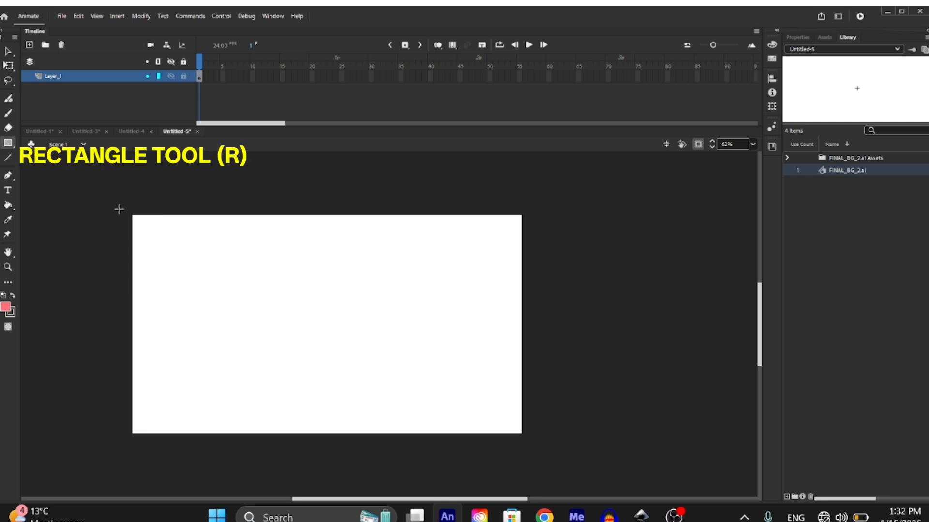
{"action": "left_click_drag", "start_coordinate": [119, 209], "coordinate": [523, 435]}
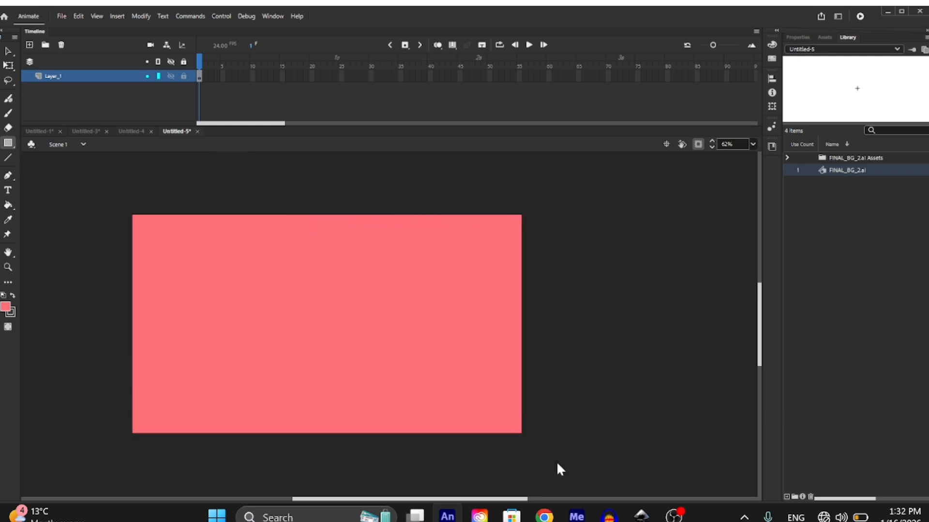
{"action": "left_click", "coordinate": [288, 307]}
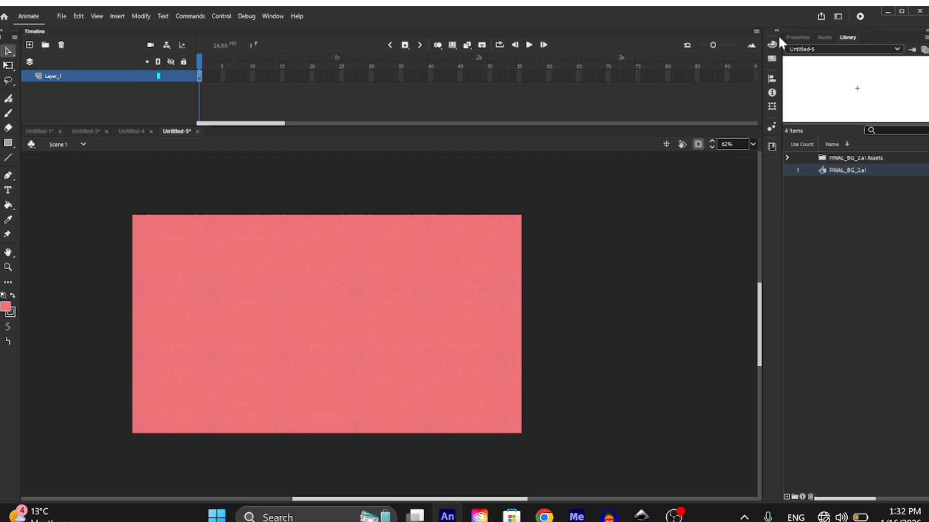
{"action": "left_click", "coordinate": [804, 38]}
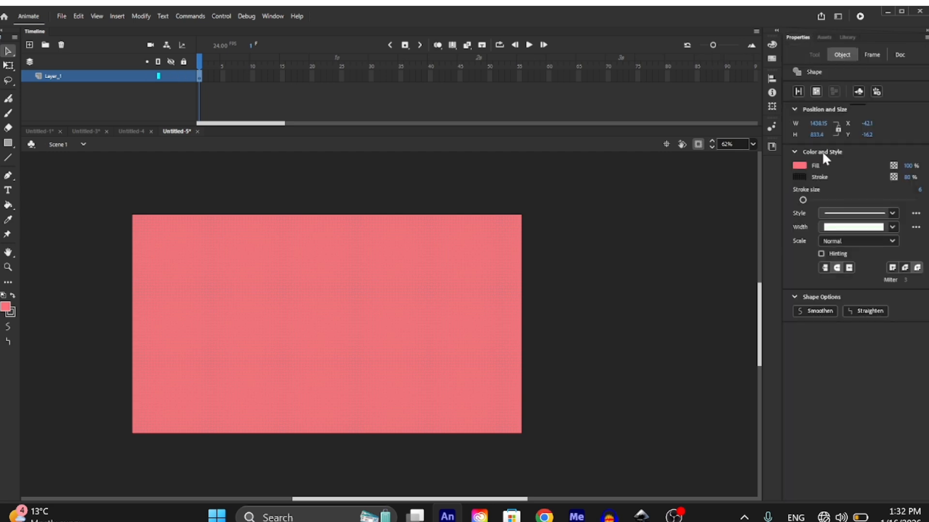
{"action": "left_click", "coordinate": [796, 166]}
{"action": "left_click", "coordinate": [696, 223]}
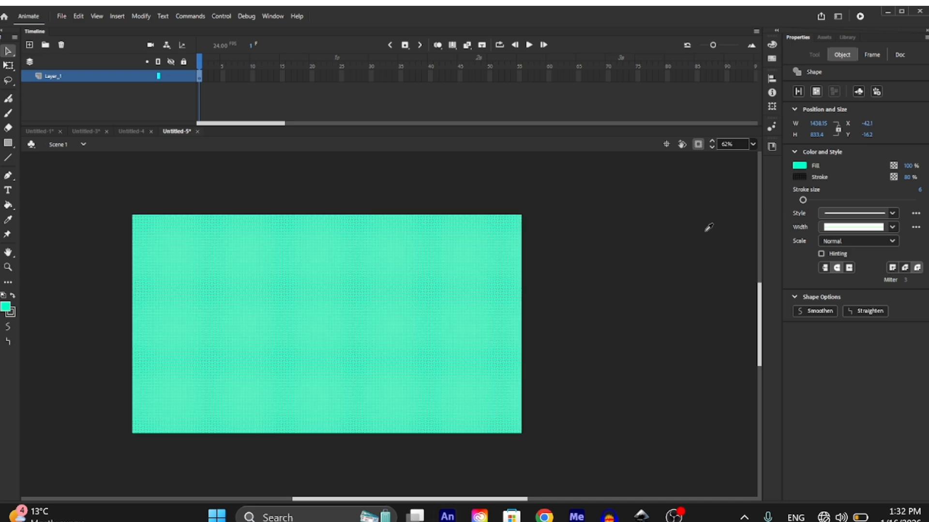
{"action": "left_click", "coordinate": [716, 220]}
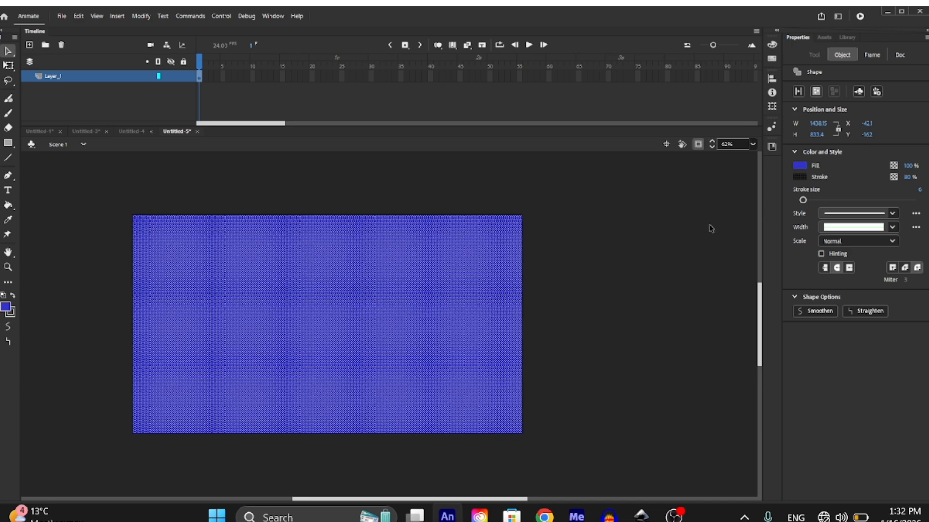
- Add a new layer above the locked rectangle layer and rename the rectangle's layer as background
{"action": "left_click", "coordinate": [562, 345]}
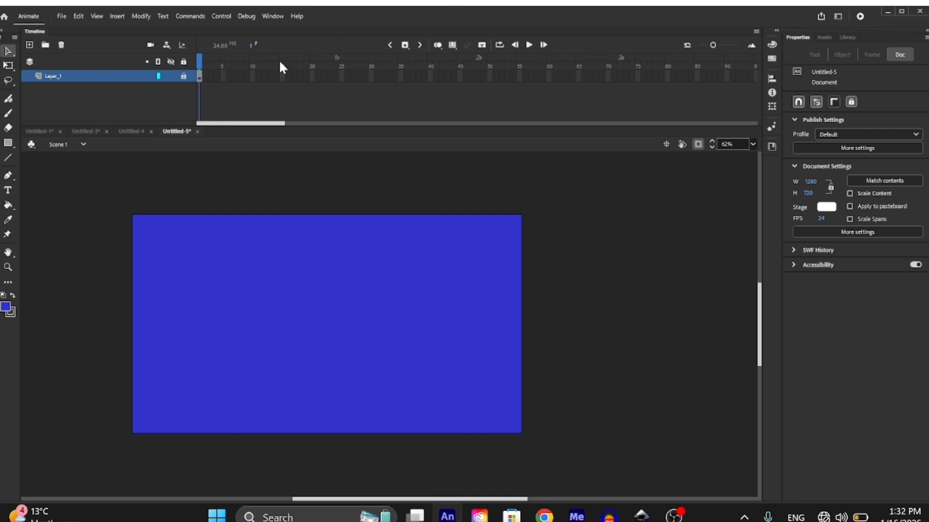
{"action": "left_click", "coordinate": [29, 44]}
{"action": "left_click", "coordinate": [57, 88]}
{"action": "double_click", "coordinate": [57, 88]}
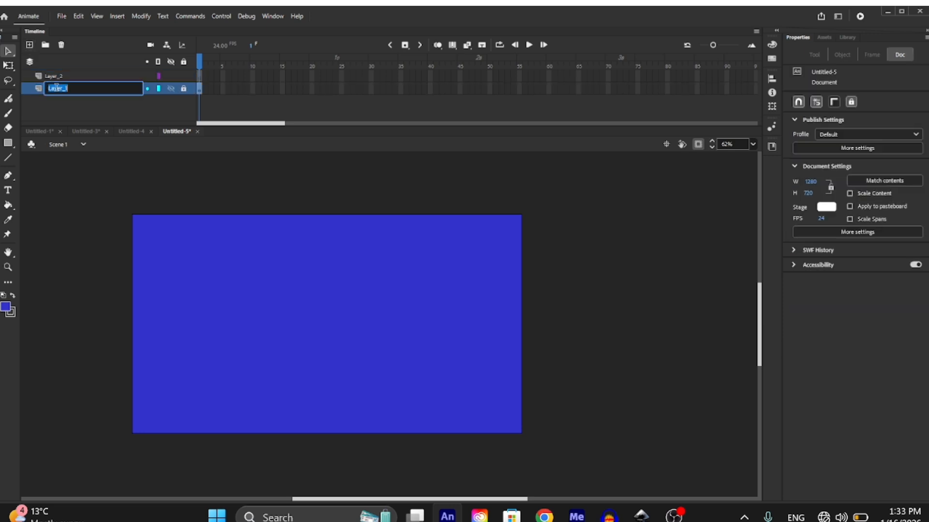
{"action": "type", "text": "back"}
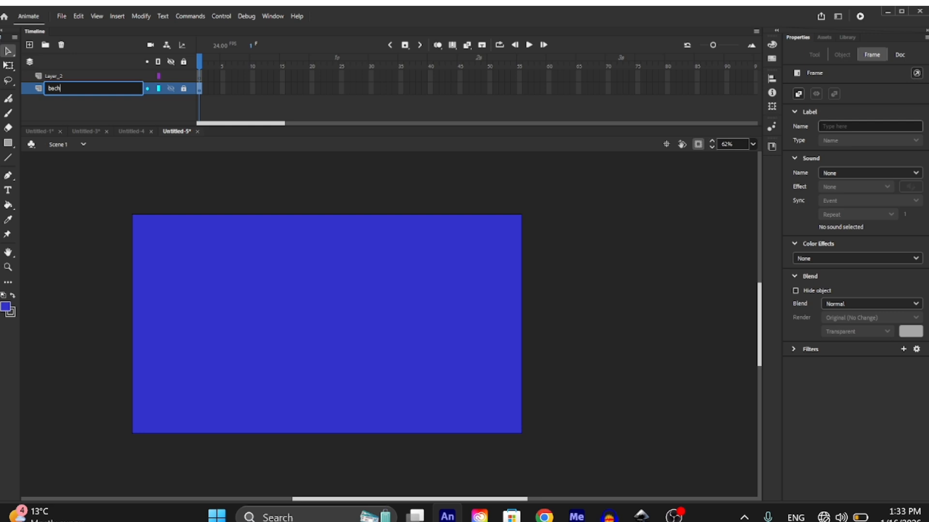
{"action": "type", "text": "ground"}
{"action": "key", "text": "Return"}
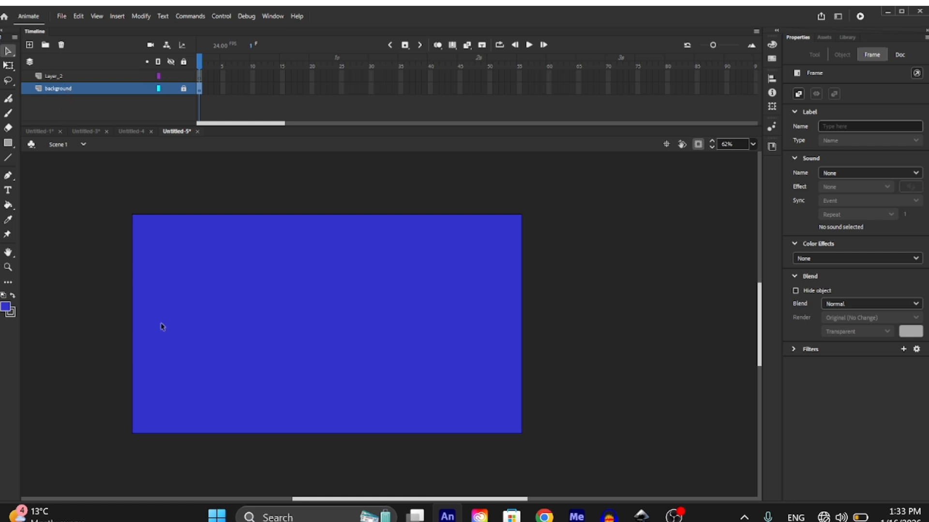
- Rename the new upper layer as oject
{"action": "left_click", "coordinate": [55, 76]}
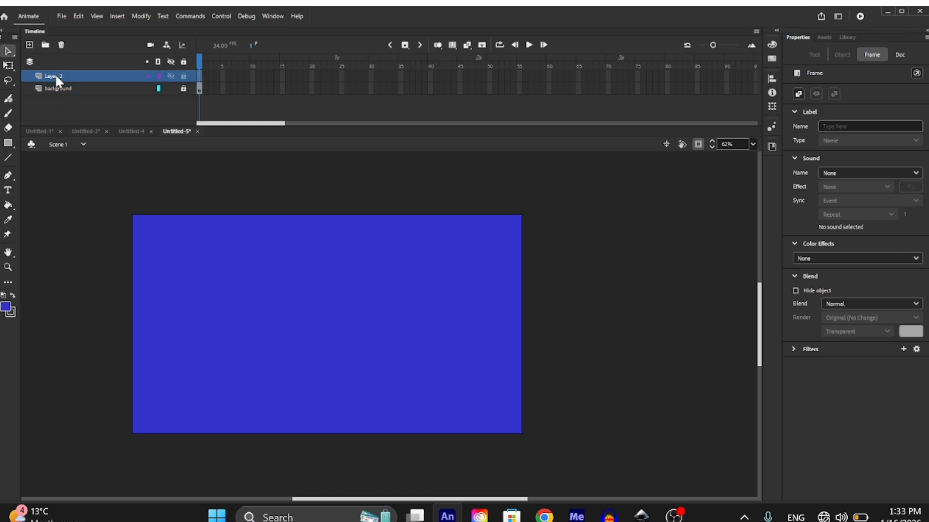
{"action": "double_click", "coordinate": [55, 76]}
{"action": "double_click", "coordinate": [56, 76]}
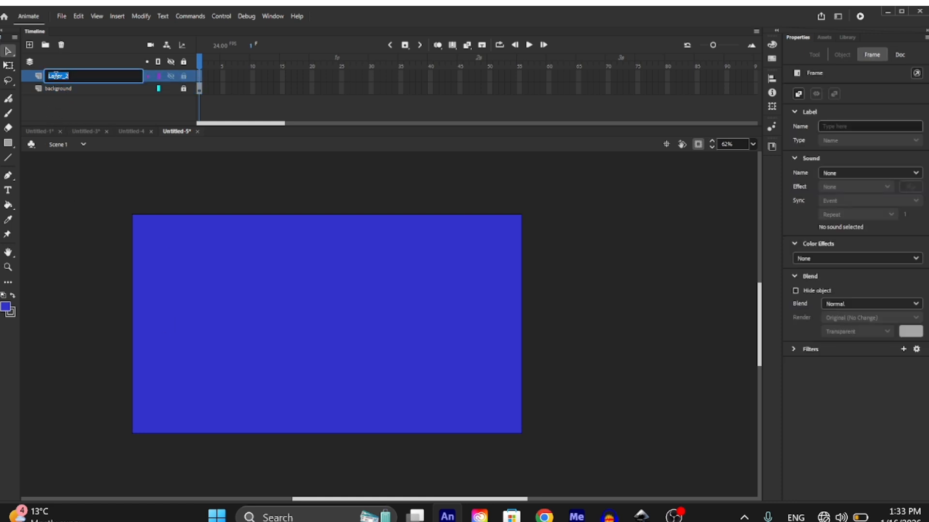
{"action": "type", "text": "oject"}
{"action": "key", "text": "Return"}
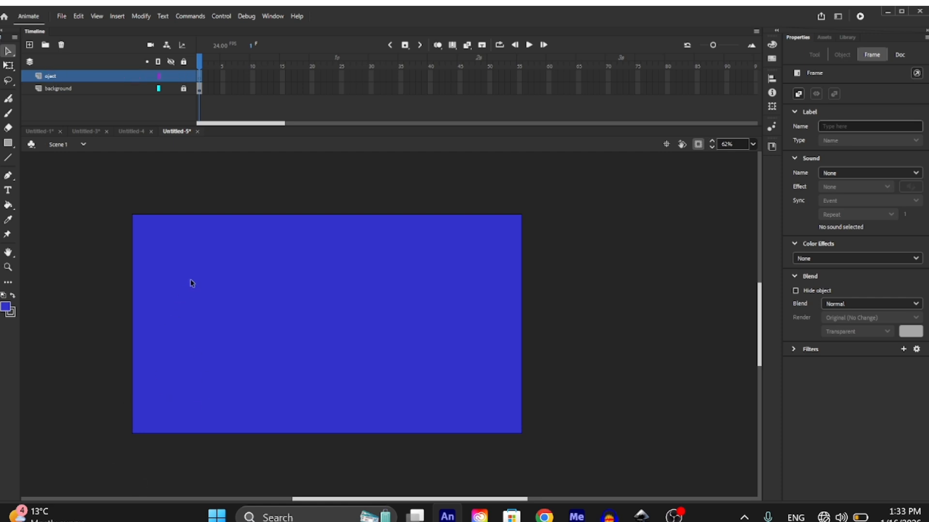
- Draw a tall oval about 268 by 312 px on the left part of the stage and save the document as class_1.fla
{"action": "key", "text": "o"}
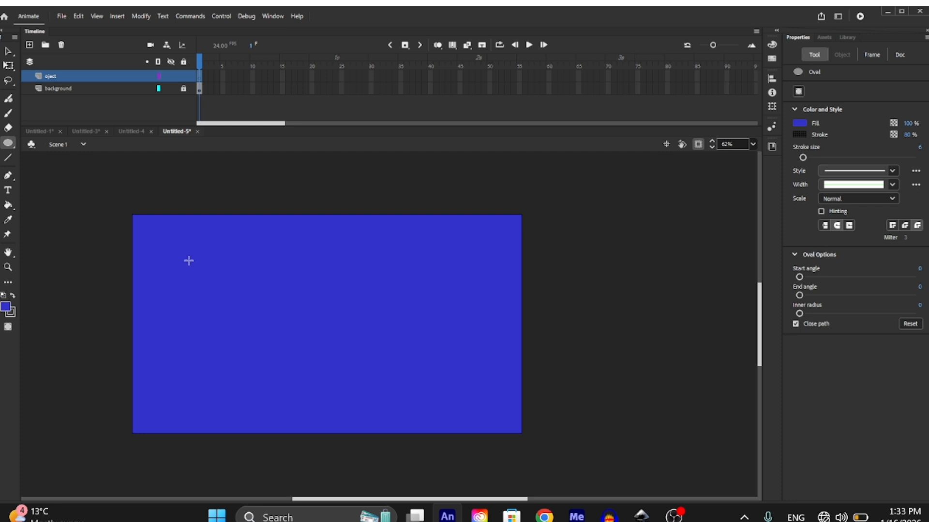
{"action": "left_click_drag", "start_coordinate": [189, 261], "coordinate": [271, 356]}
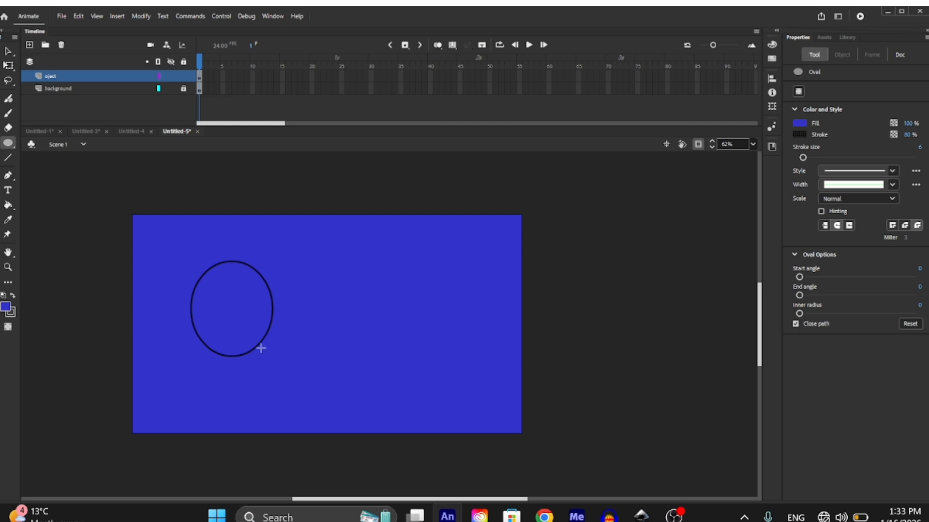
{"action": "key", "text": "v"}
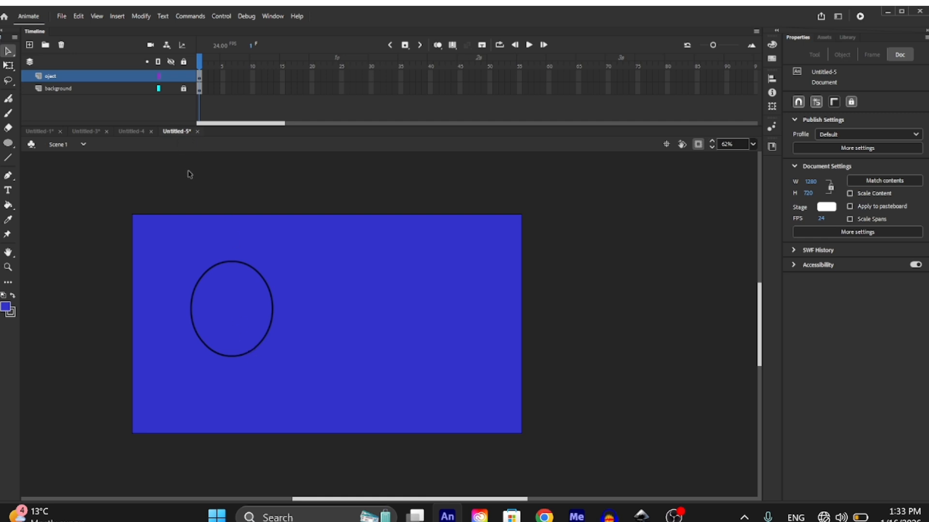
{"action": "key", "text": "ctrl+s"}
- Delete the oval's blue fill, keeping only its black outline
{"action": "left_click", "coordinate": [194, 291]}
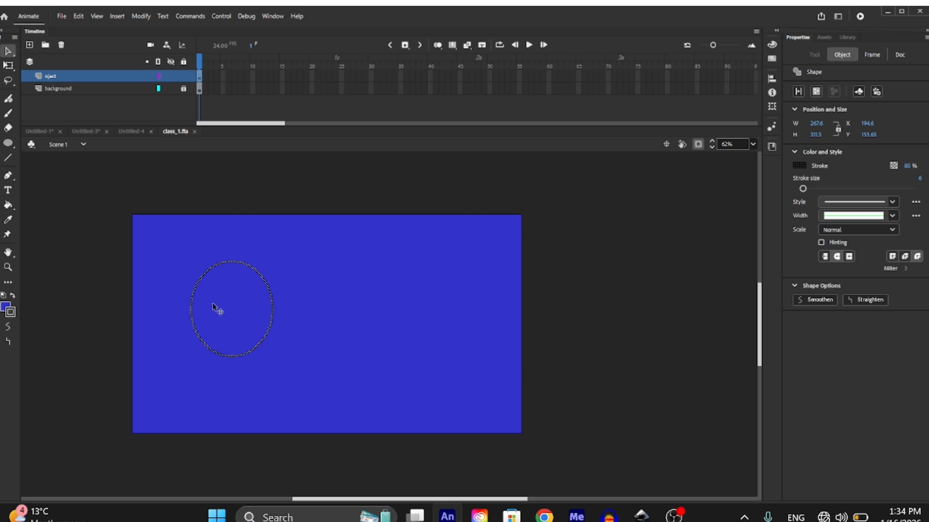
{"action": "double_click", "coordinate": [216, 306]}
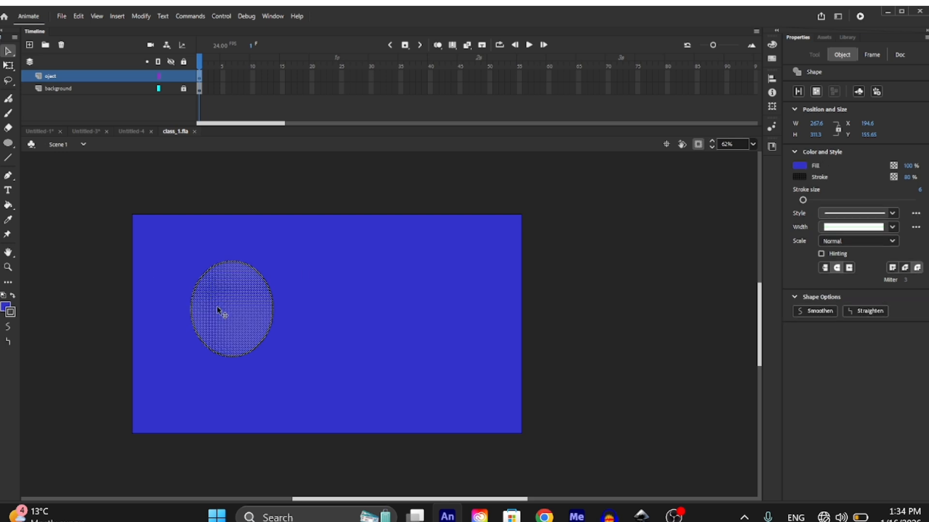
{"action": "left_click", "coordinate": [371, 311]}
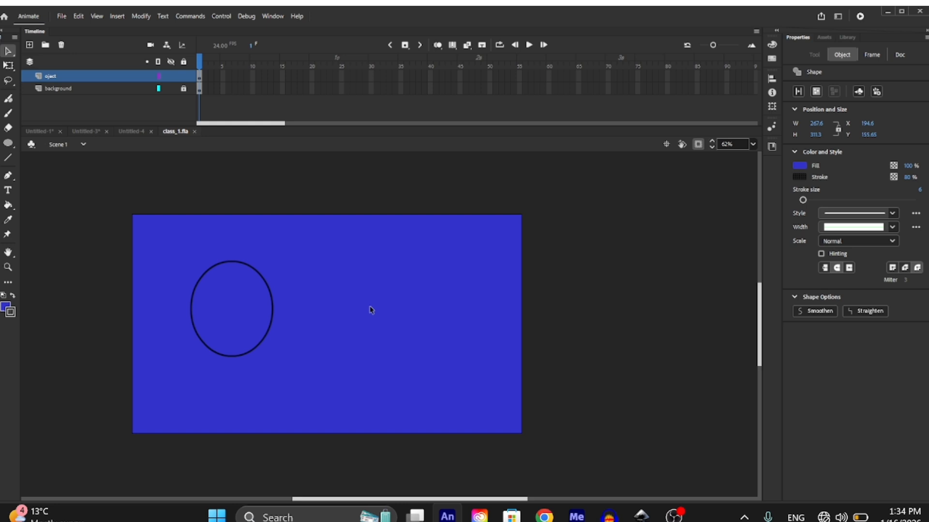
{"action": "left_click", "coordinate": [217, 308]}
{"action": "key", "text": "Delete"}
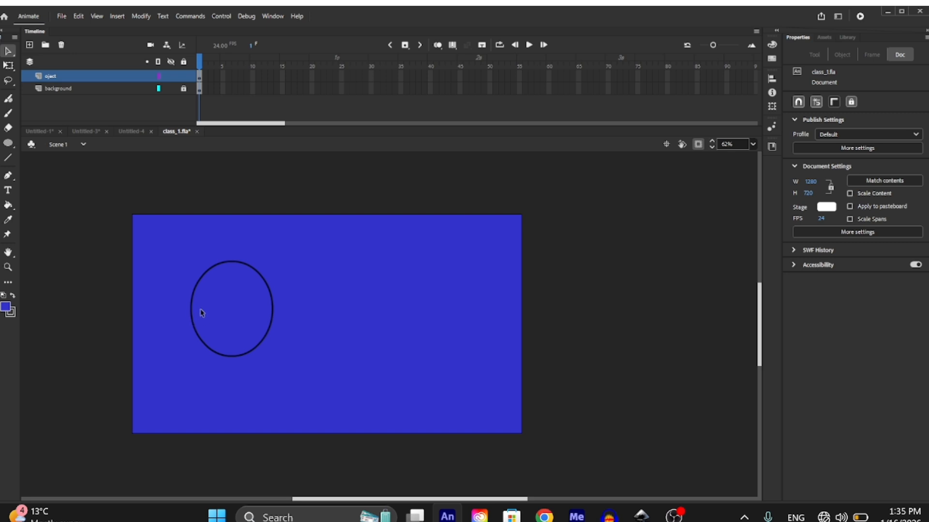
- Reshape the oval outline into an irregular face shape about 239 by 257 px, flattening its upper edge and pulling in its sides and lower edge
{"action": "scroll", "coordinate": [196, 309], "scroll_direction": "up", "scroll_amount": 3}
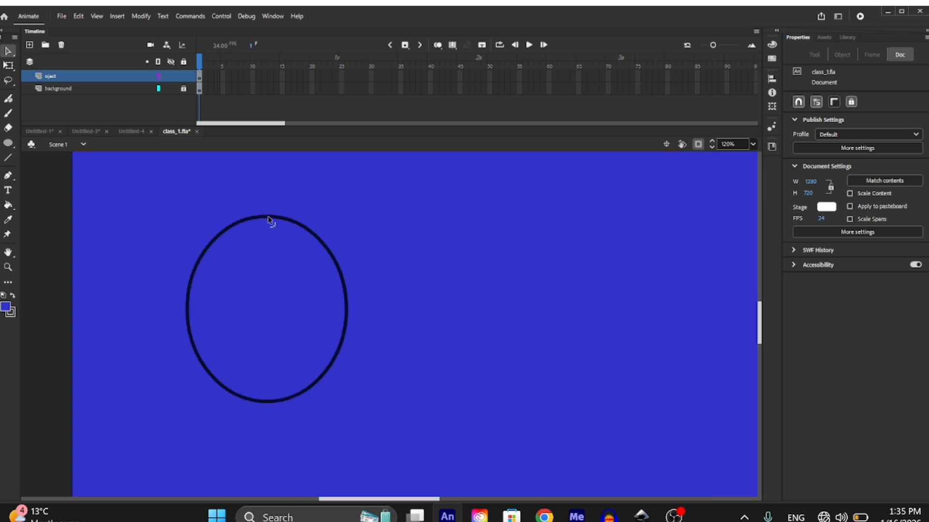
{"action": "left_click_drag", "start_coordinate": [265, 220], "coordinate": [263, 245]}
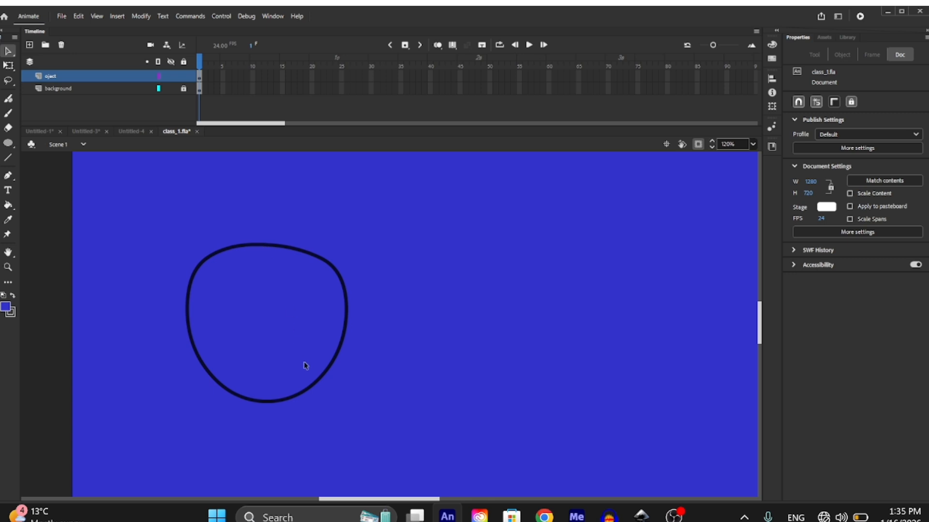
{"action": "left_click_drag", "start_coordinate": [326, 382], "coordinate": [320, 376]}
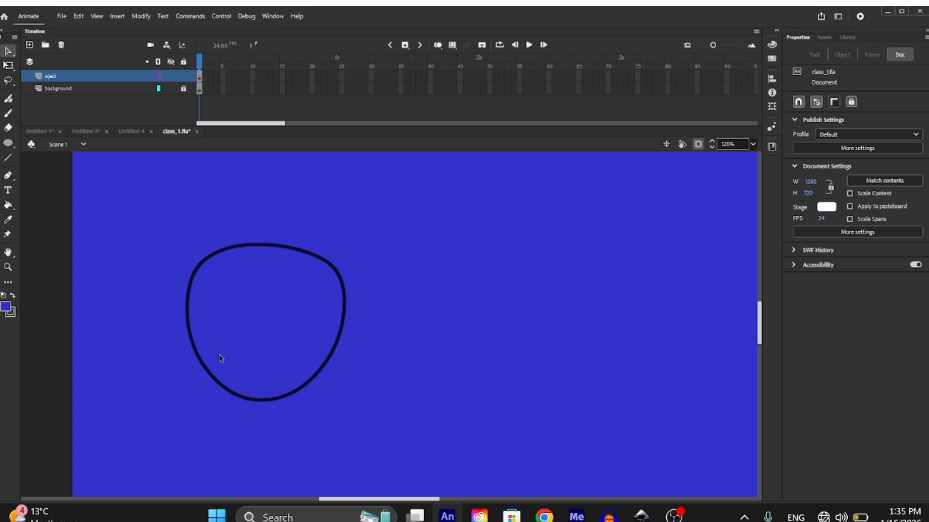
{"action": "left_click_drag", "start_coordinate": [204, 366], "coordinate": [215, 373]}
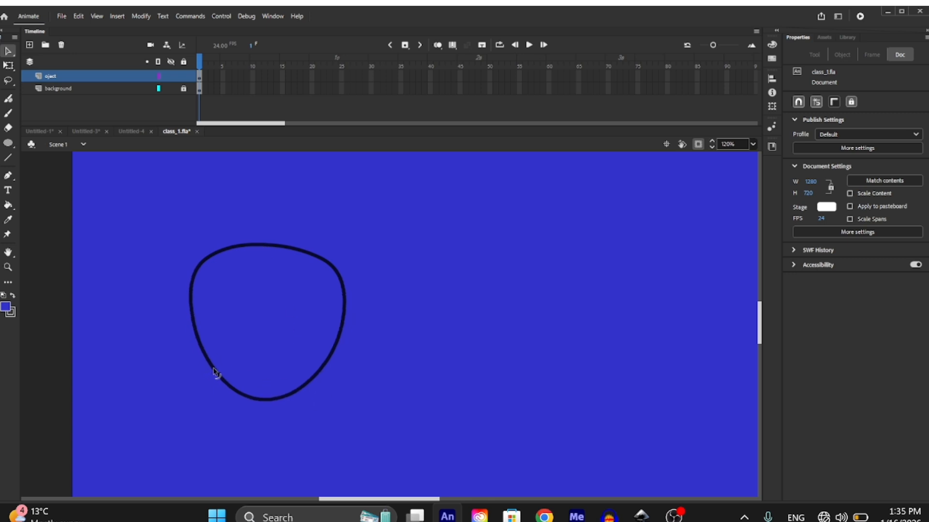
{"action": "left_click_drag", "start_coordinate": [265, 402], "coordinate": [255, 401]}
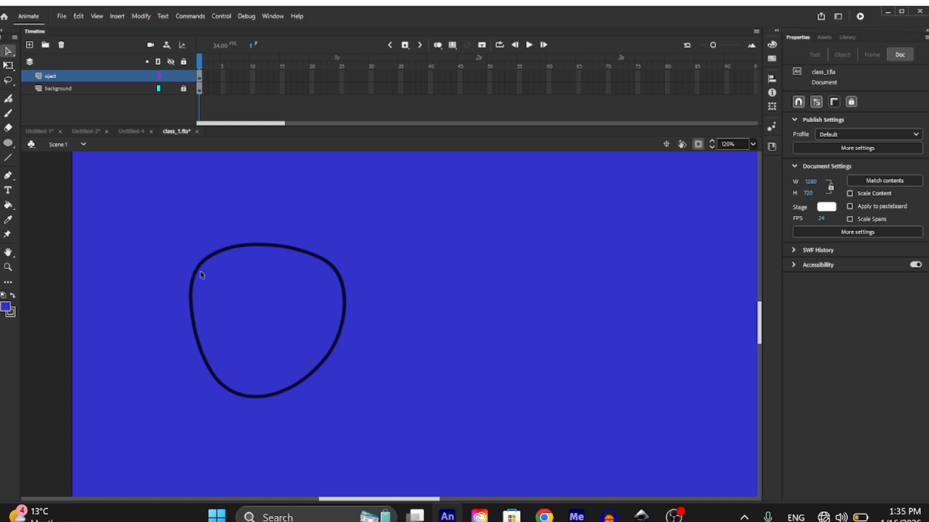
{"action": "left_click_drag", "start_coordinate": [196, 276], "coordinate": [202, 271]}
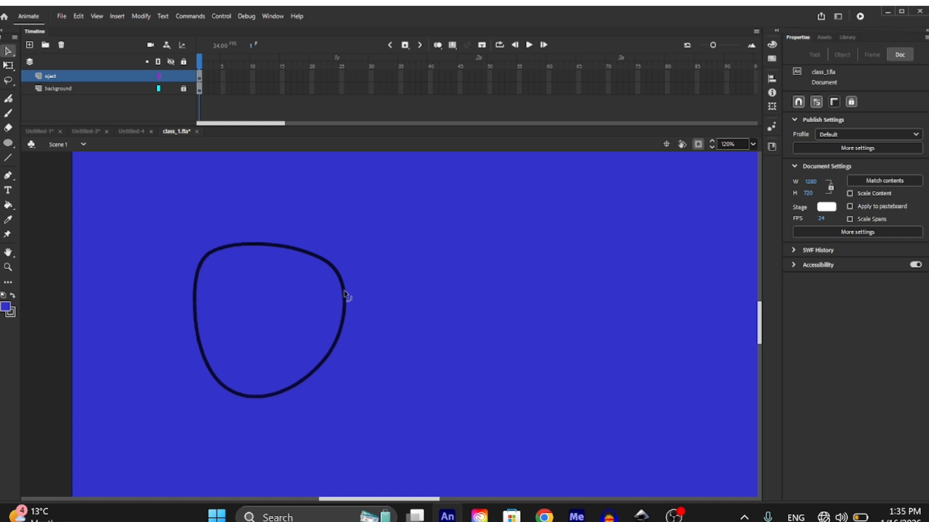
{"action": "left_click_drag", "start_coordinate": [344, 295], "coordinate": [337, 292]}
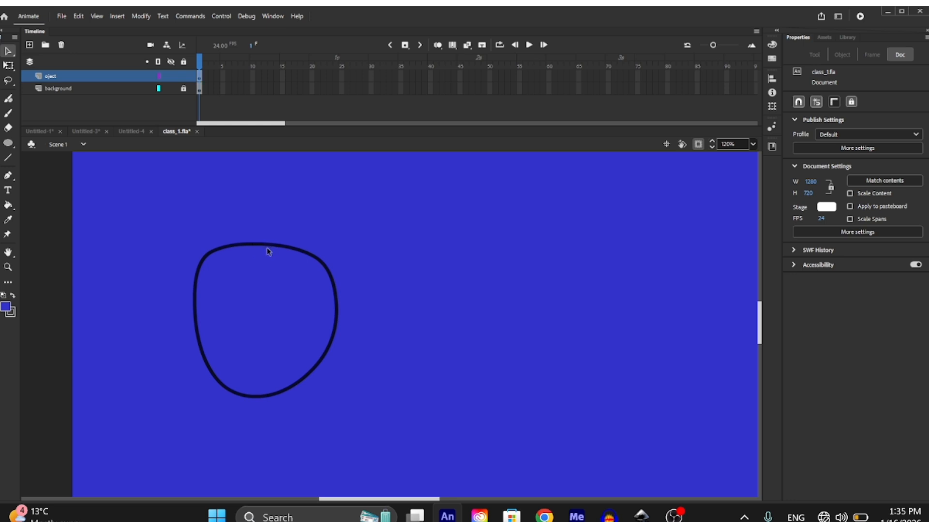
- Group the face outline, break the group apart, and group the outline again
{"action": "left_click", "coordinate": [267, 247]}
{"action": "left_click", "coordinate": [336, 254]}
{"action": "left_click", "coordinate": [207, 263]}
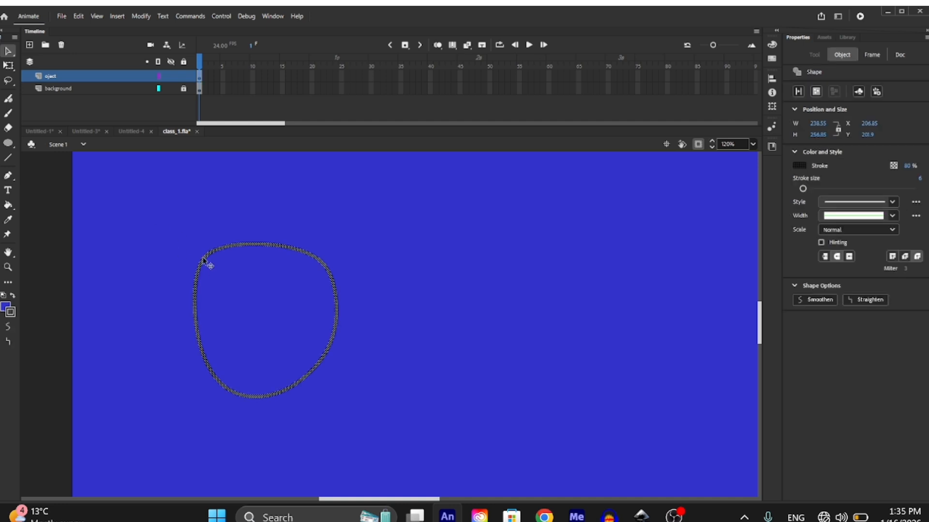
{"action": "key", "text": "ctrl+g"}
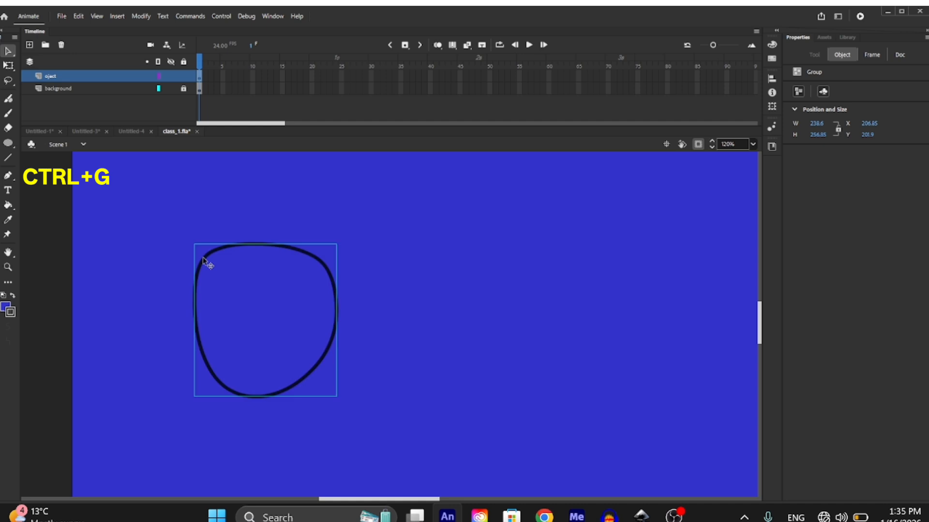
{"action": "key", "text": "ctrl+b"}
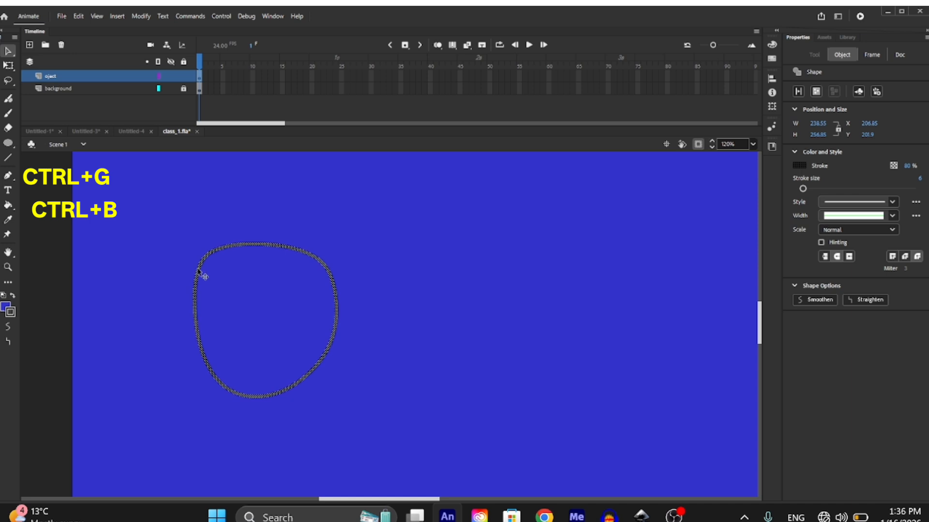
{"action": "key", "text": "ctrl+g"}
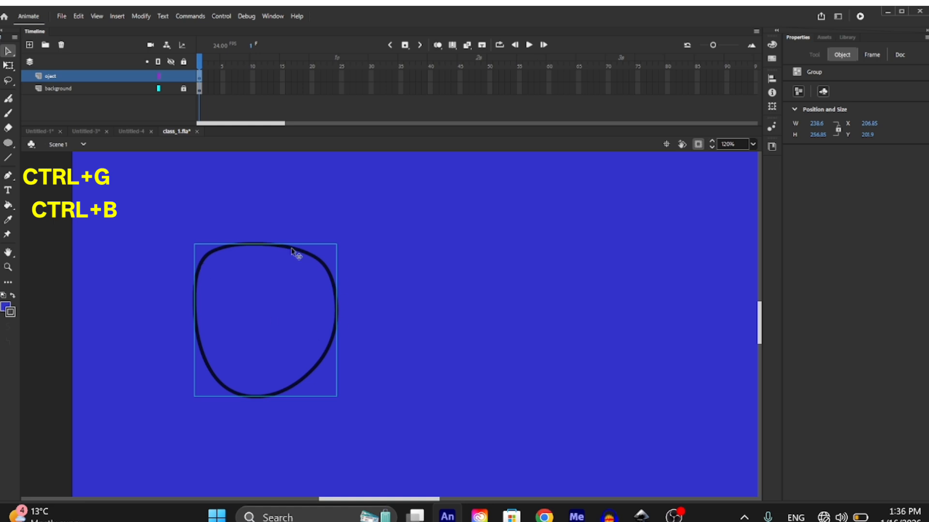
- Rename the oject layer holding the grouped outline as face
{"action": "left_click", "coordinate": [51, 74]}
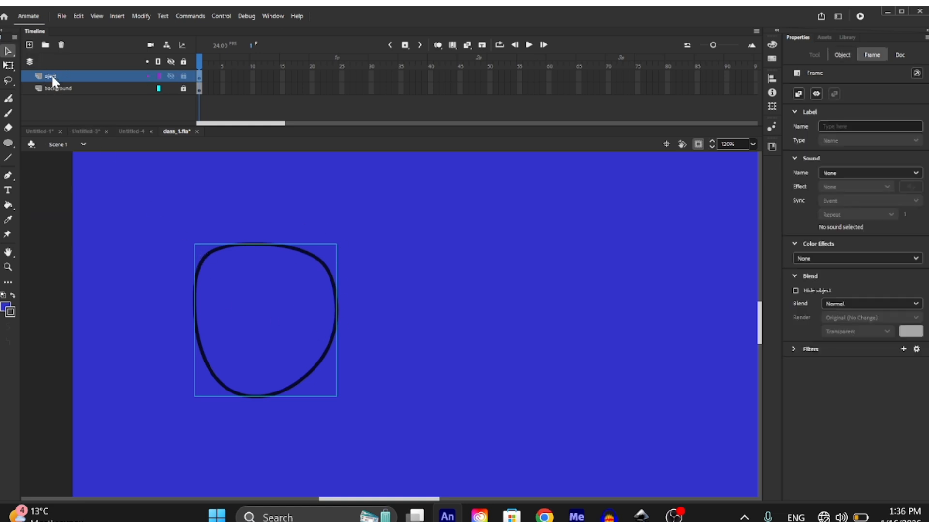
{"action": "double_click", "coordinate": [51, 75]}
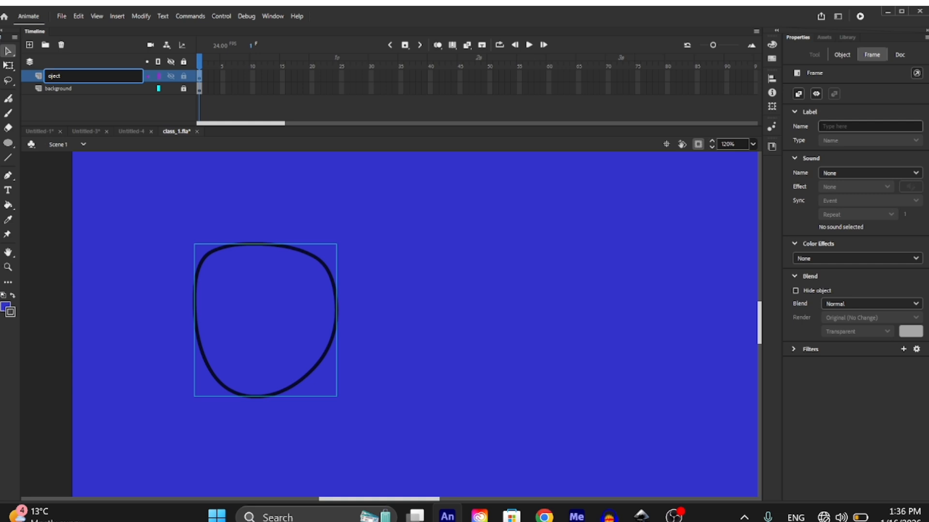
{"action": "type", "text": "bob"}
{"action": "key", "text": "Return"}
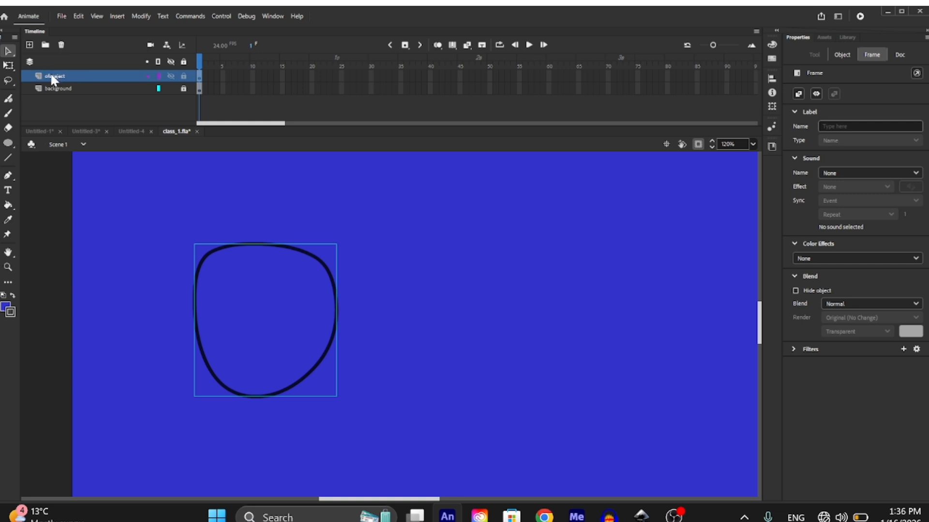
{"action": "double_click", "coordinate": [59, 73]}
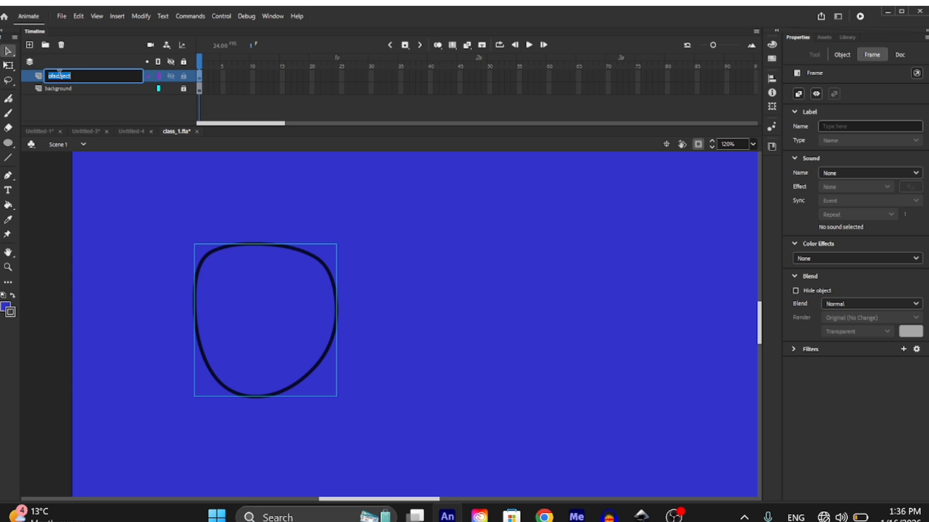
{"action": "type", "text": "face"}
{"action": "key", "text": "Return"}
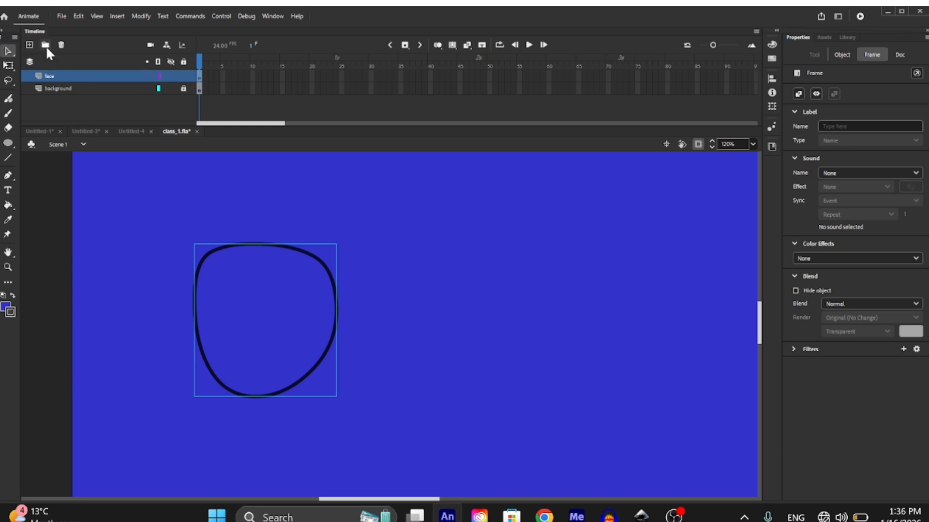
- Add a new layer above the face layer and delete it again
{"action": "left_click", "coordinate": [29, 45]}
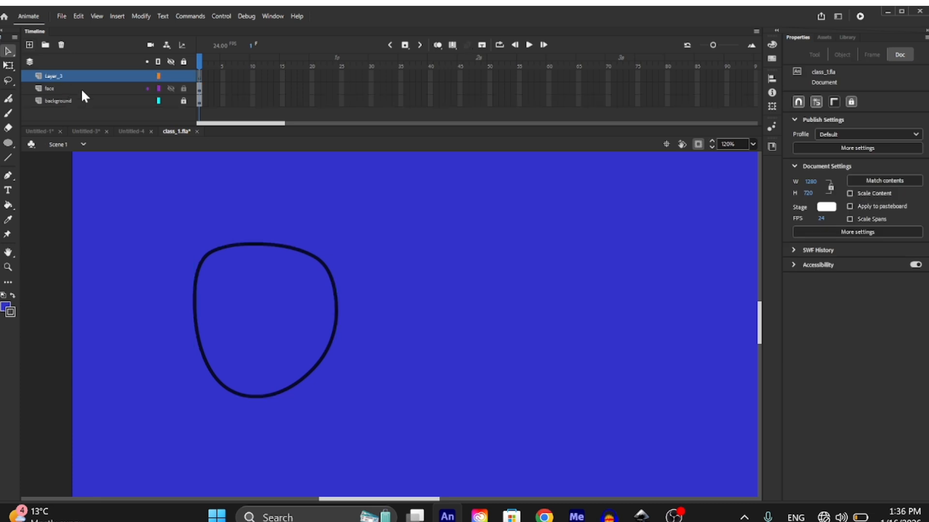
{"action": "left_click", "coordinate": [63, 44]}
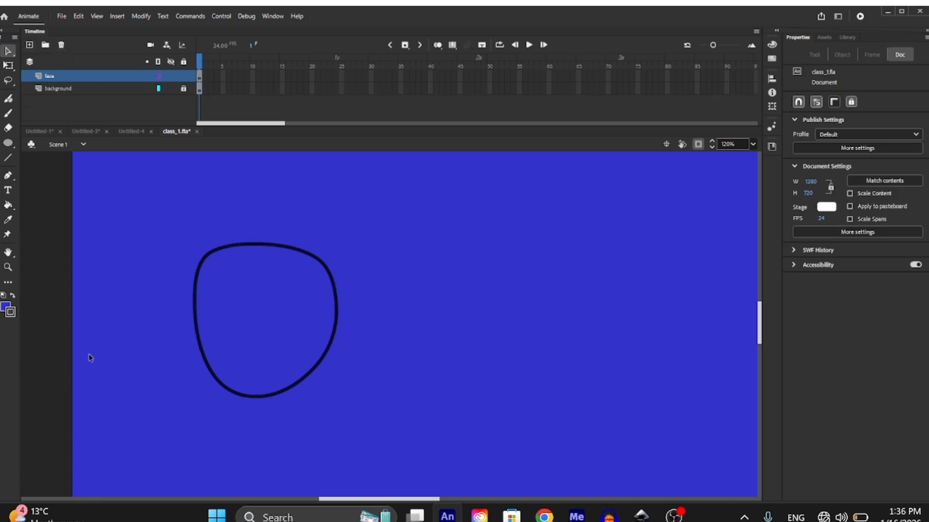
- Draw a small circle for an eye inside the upper left of the face outline on the face layer
{"action": "left_click", "coordinate": [198, 277]}
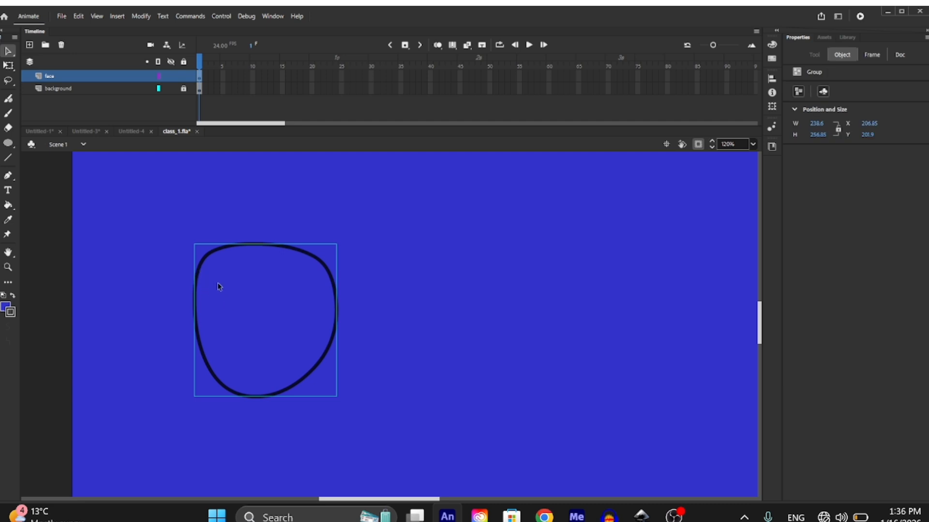
{"action": "key", "text": "o"}
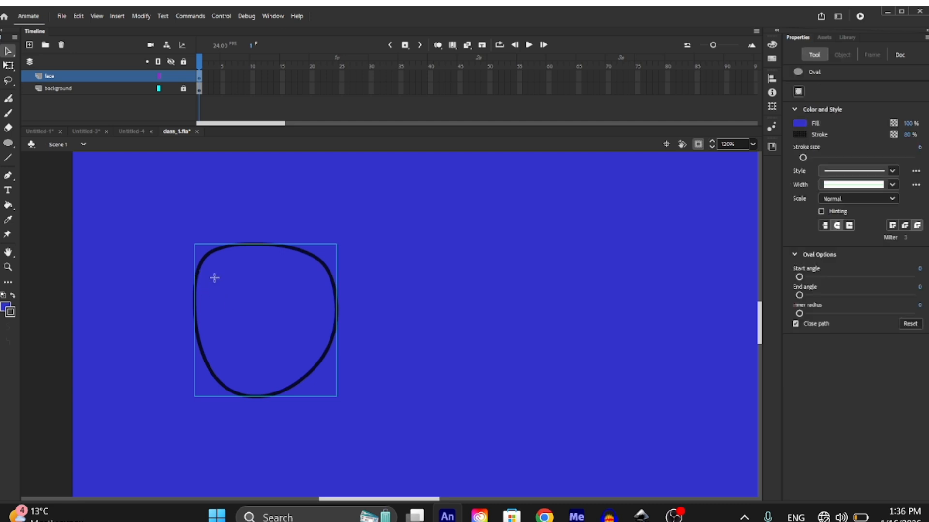
{"action": "left_click_drag", "start_coordinate": [234, 304], "coordinate": [213, 276]}
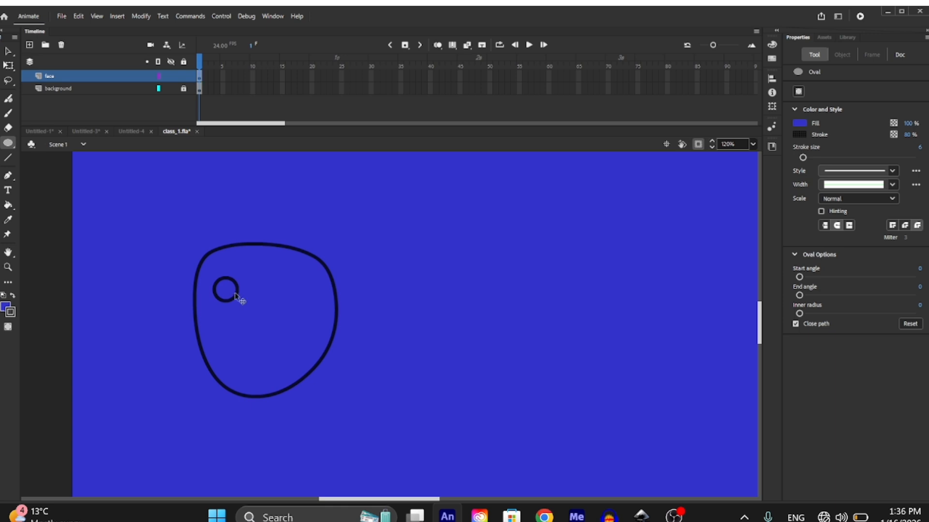
- Try moving the small eye circle slightly to the right inside the face outline
{"action": "left_click", "coordinate": [235, 296]}
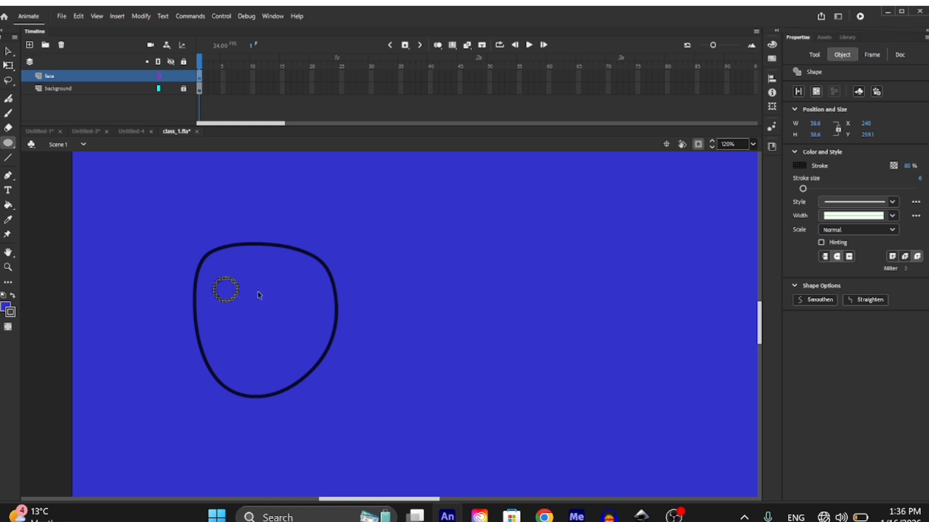
{"action": "left_click_drag", "start_coordinate": [242, 292], "coordinate": [251, 294]}
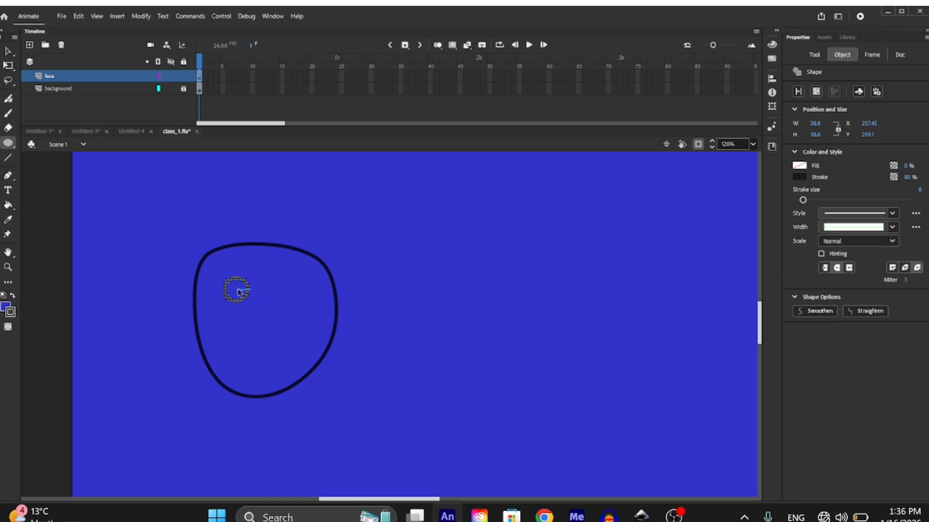
{"action": "left_click", "coordinate": [242, 294]}
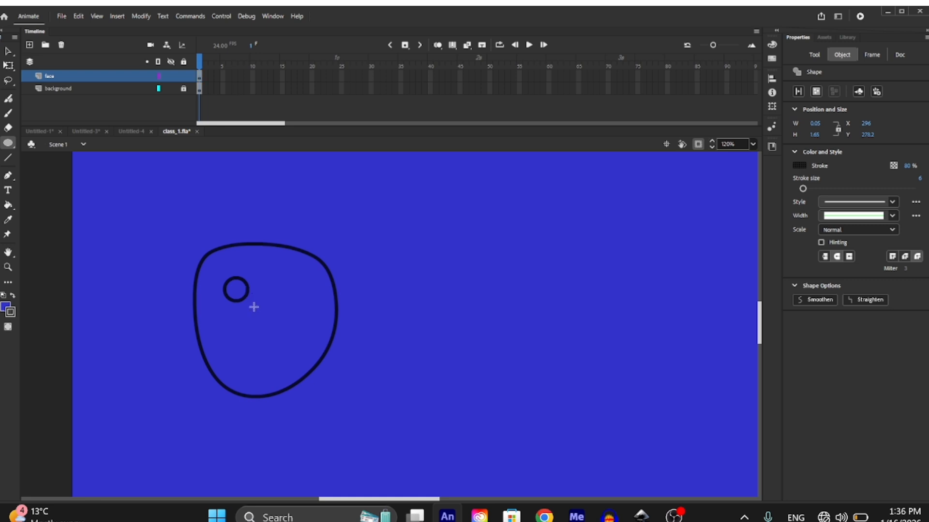
{"action": "left_click", "coordinate": [253, 307]}
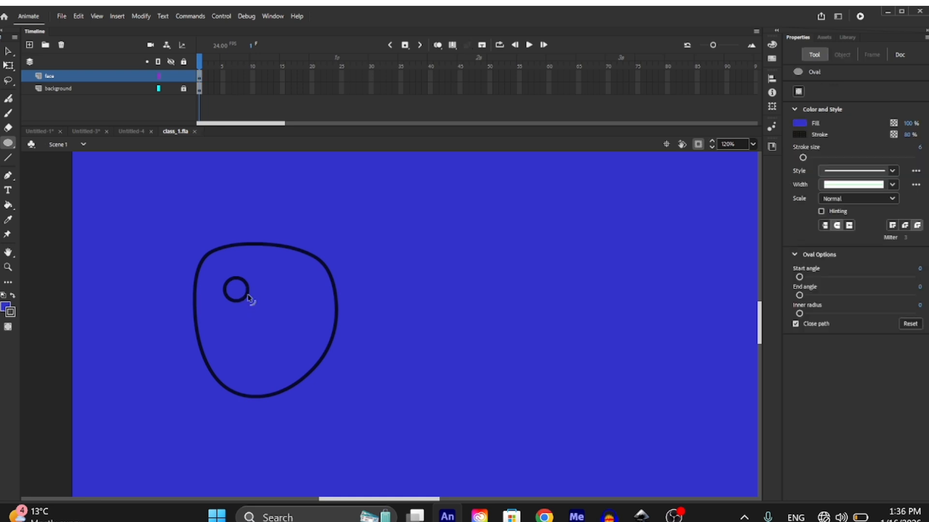
- Undo the eye circle's move and the drawing of the circle itself
{"action": "left_click", "coordinate": [248, 296], "text": "ctrl"}
{"action": "double_click", "coordinate": [248, 295], "text": "ctrl"}
{"action": "key", "text": "shift+Left"}
{"action": "key", "text": "shift+Left"}
{"action": "left_click", "coordinate": [248, 295], "text": "ctrl"}
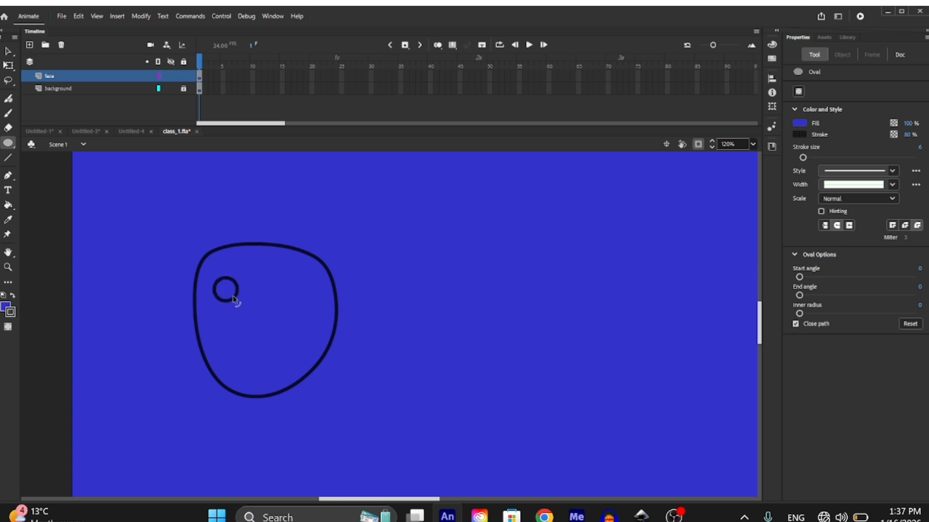
{"action": "key", "text": "ctrl+z"}
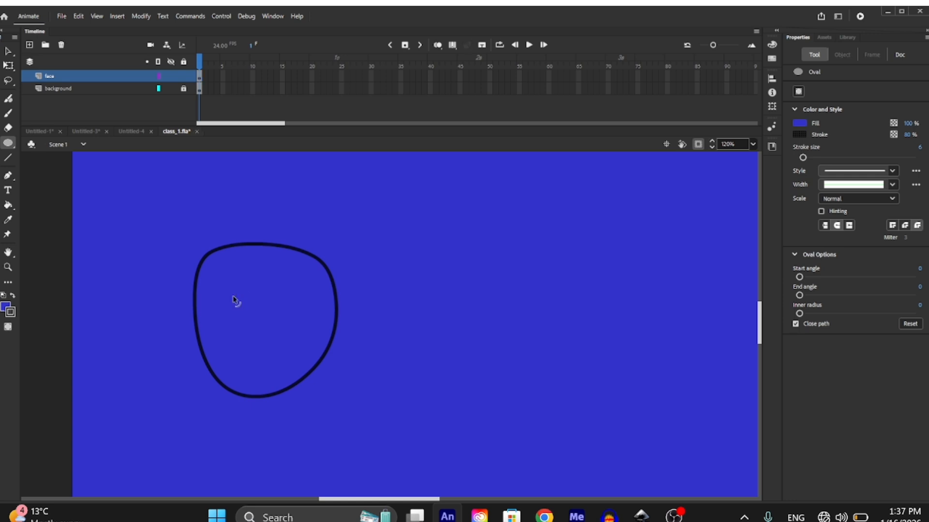
- Turn on Object Drawing mode and draw a flat eye oval about 53 by 25 px in the face's upper left
{"action": "left_click", "coordinate": [7, 327]}
{"action": "mouse_move", "coordinate": [209, 276]}
{"action": "left_mouse_down"}
{"action": "mouse_move", "coordinate": [247, 292]}
{"action": "mouse_move", "coordinate": [237, 290]}
{"action": "left_mouse_up"}
{"action": "key", "text": "v"}
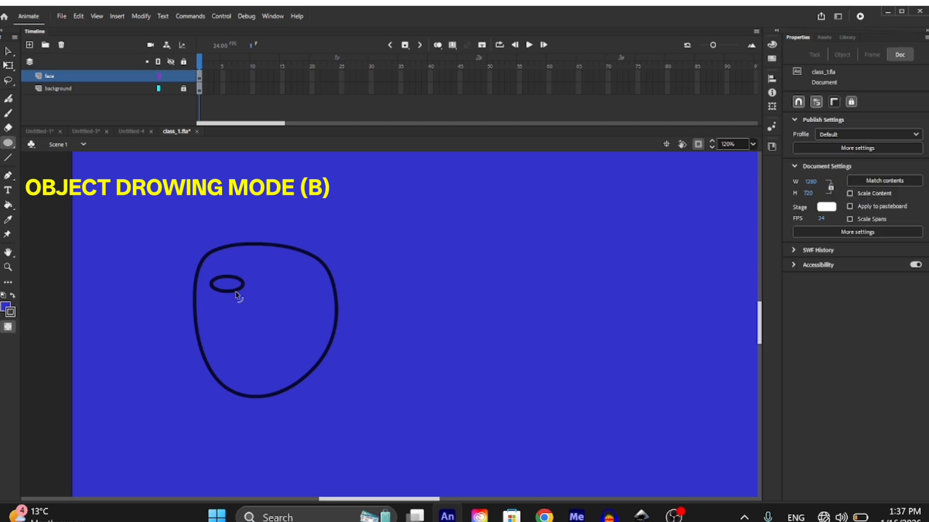
{"action": "left_click", "coordinate": [241, 290]}
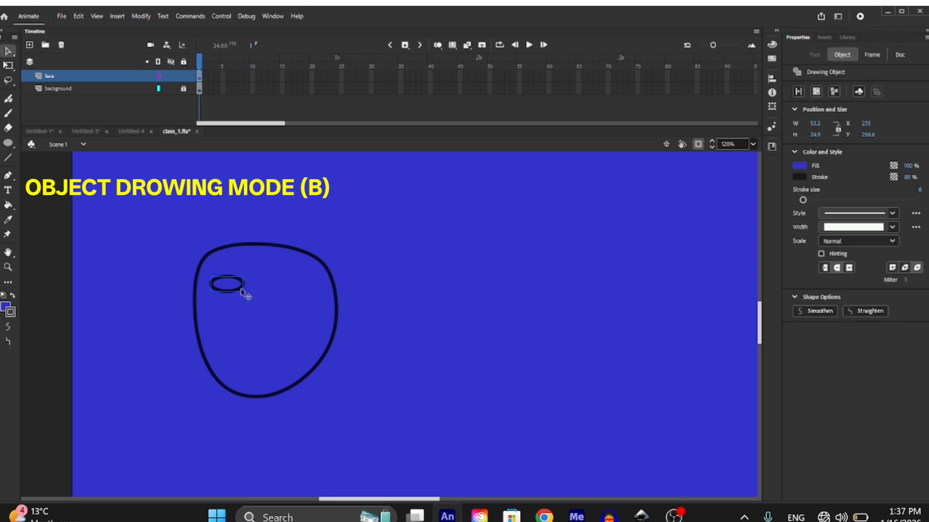
- Compare the face outline group with the eye oval by selecting each, entering and leaving the group in between
{"action": "left_click", "coordinate": [339, 300]}
{"action": "double_click", "coordinate": [336, 299]}
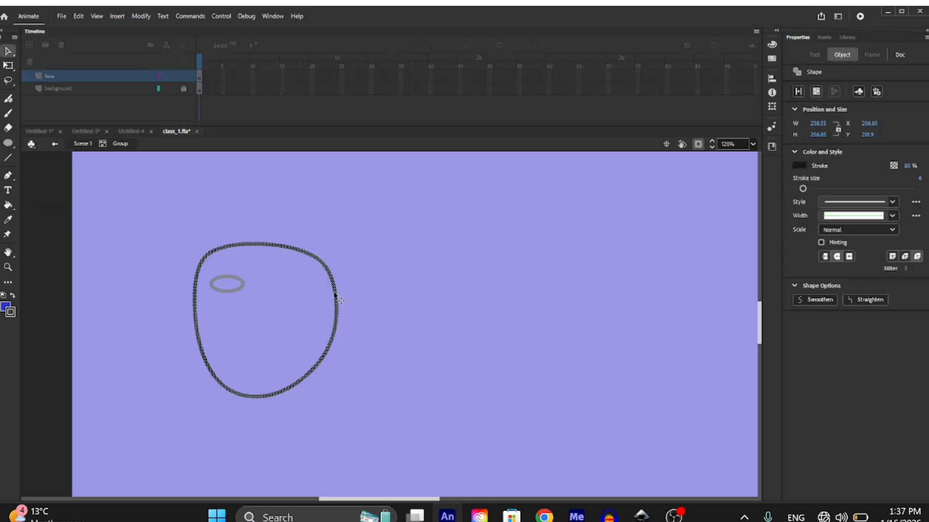
{"action": "left_click", "coordinate": [363, 302]}
{"action": "double_click", "coordinate": [364, 299]}
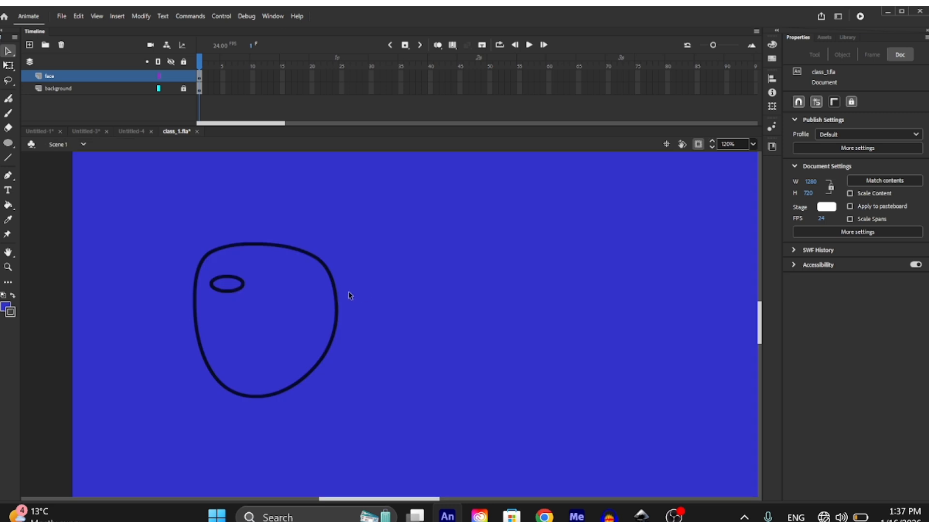
{"action": "left_click", "coordinate": [336, 295]}
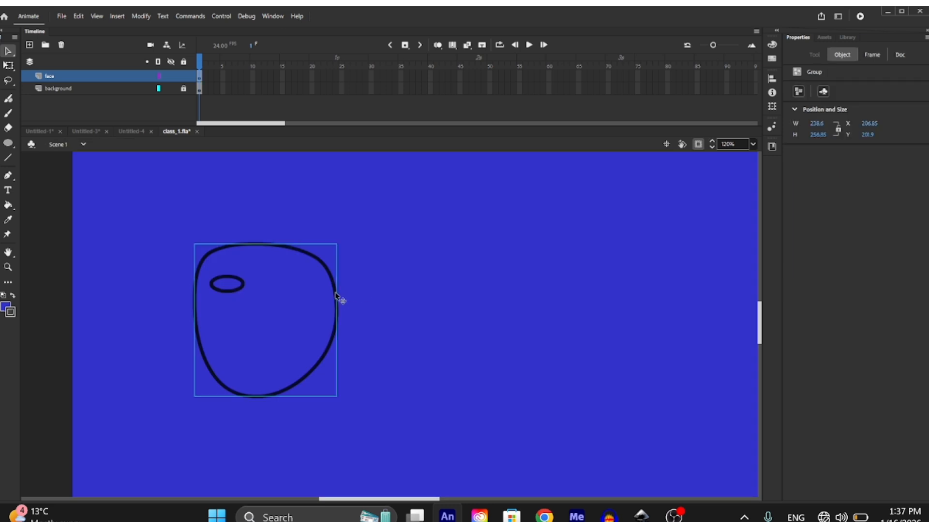
{"action": "double_click", "coordinate": [244, 292]}
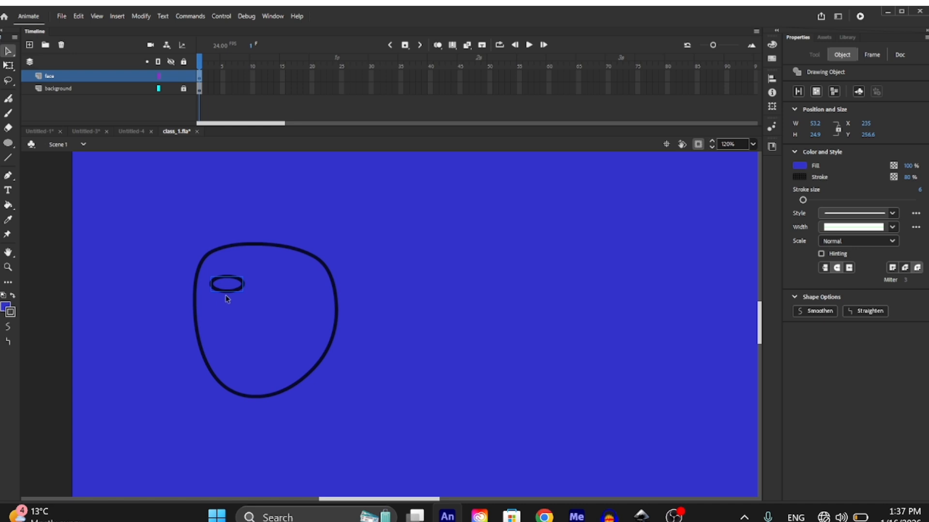
- Inside the face group, set the outline's stroke size to 0.1 and return to the scene
{"action": "scroll", "coordinate": [226, 294], "scroll_direction": "up", "scroll_amount": 5}
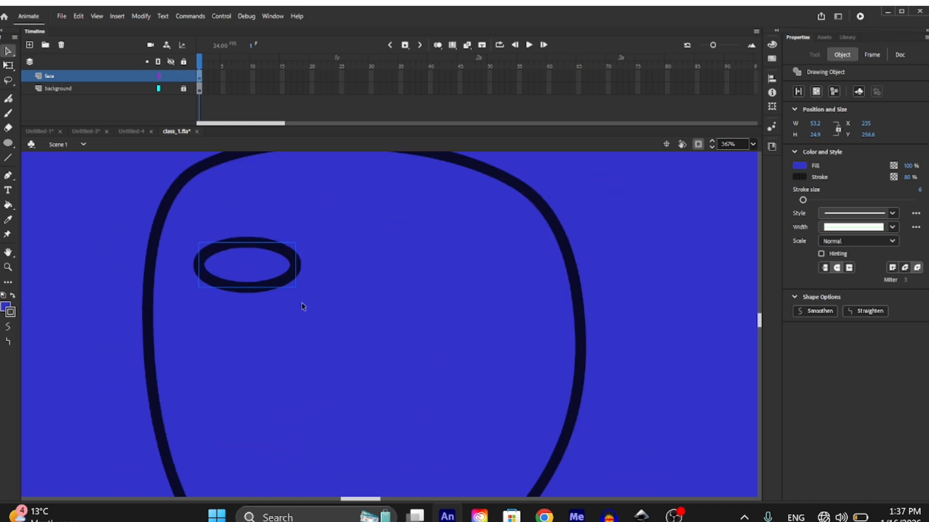
{"action": "left_click", "coordinate": [150, 292]}
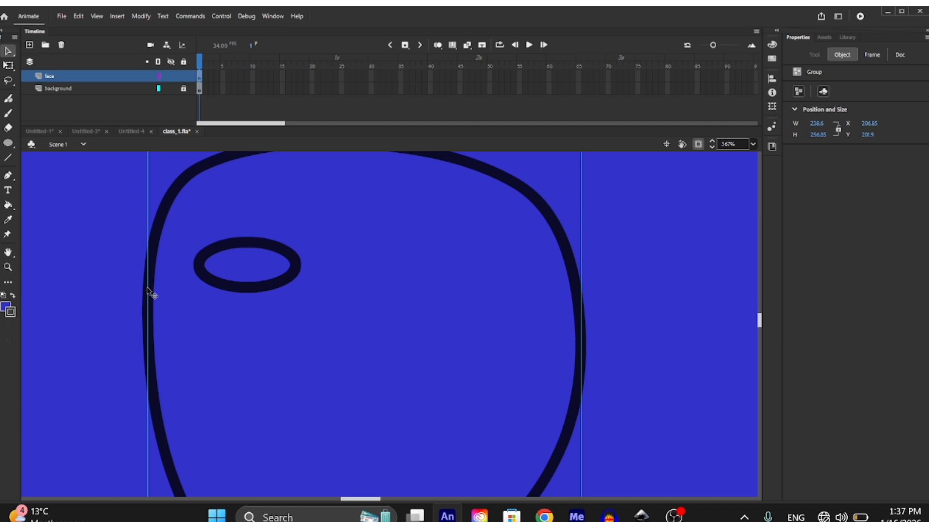
{"action": "left_click", "coordinate": [874, 55]}
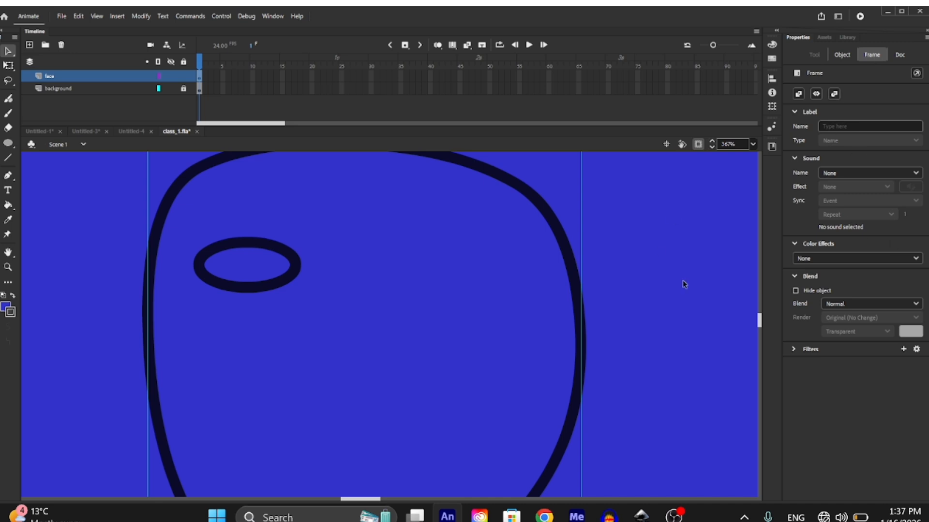
{"action": "left_click", "coordinate": [900, 56]}
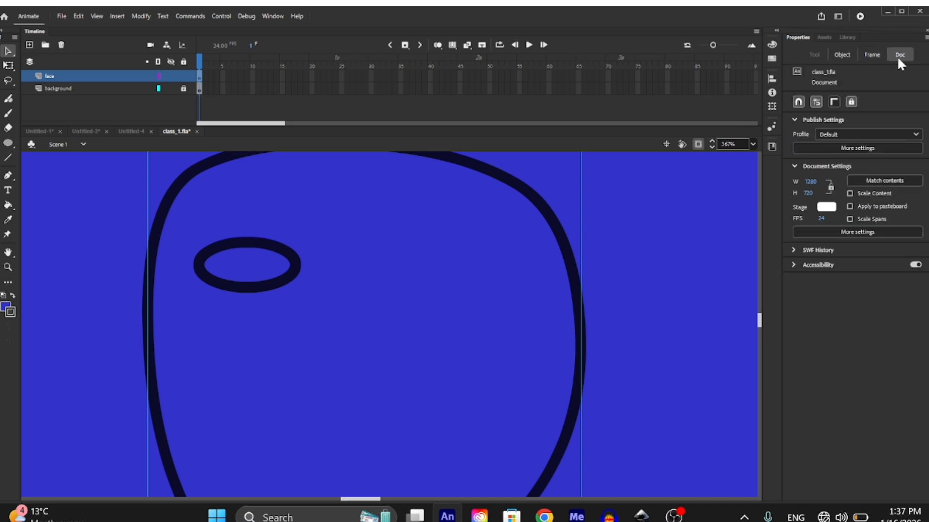
{"action": "double_click", "coordinate": [165, 217]}
{"action": "double_click", "coordinate": [165, 217]}
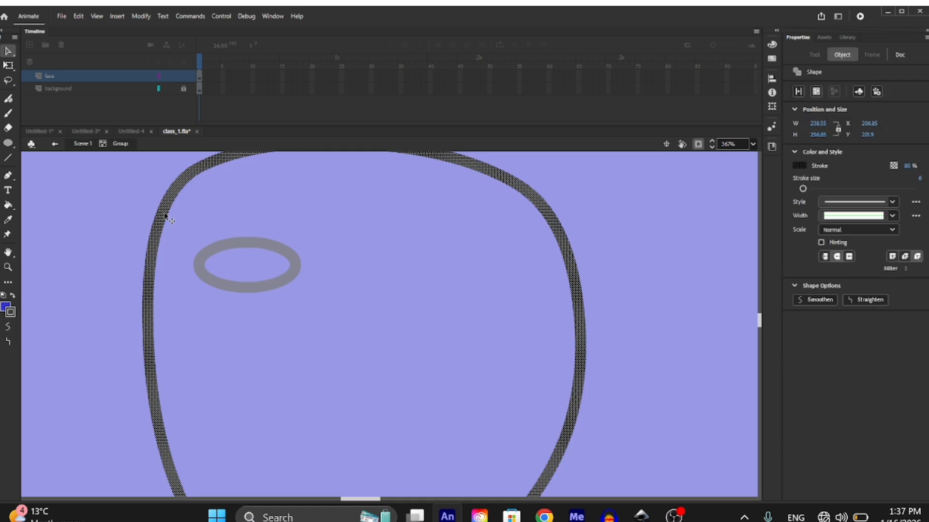
{"action": "left_click", "coordinate": [921, 178]}
{"action": "left_click_drag", "start_coordinate": [802, 186], "coordinate": [745, 195]}
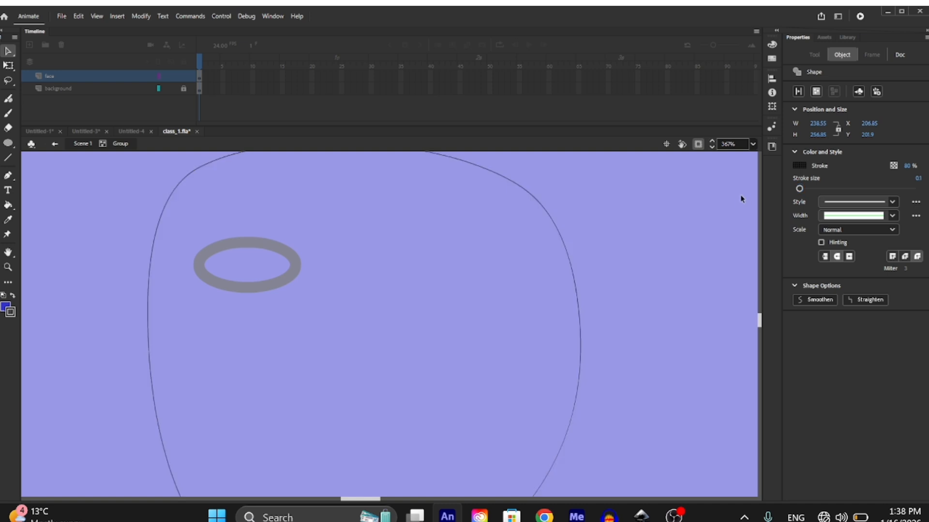
{"action": "left_click", "coordinate": [597, 294]}
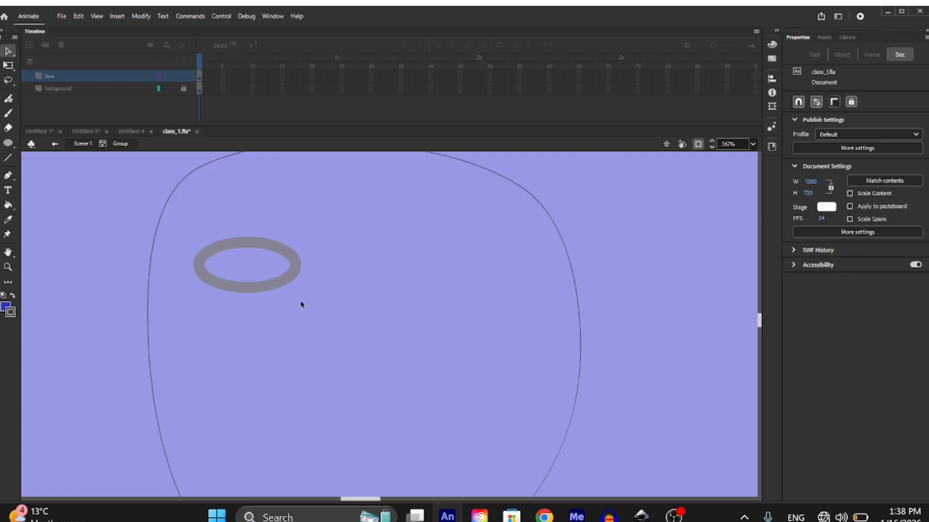
{"action": "double_click", "coordinate": [357, 288]}
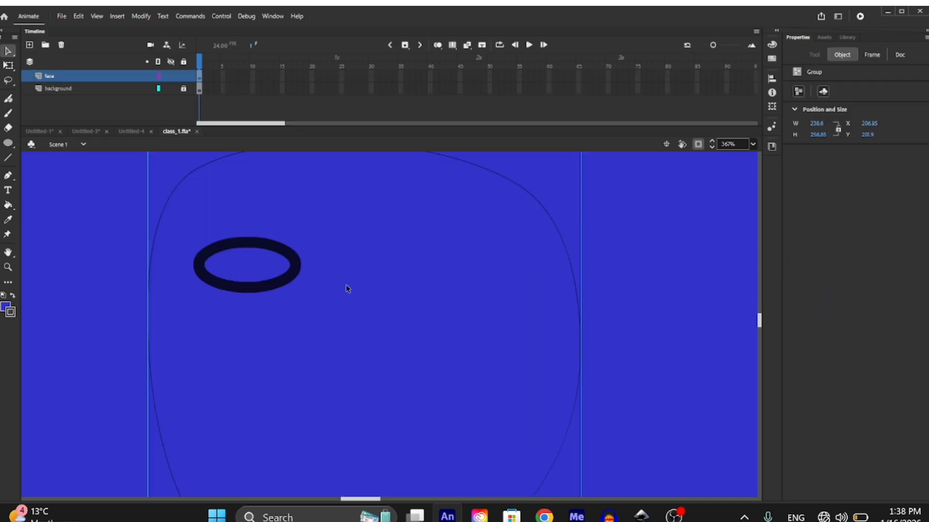
- Set the eye oval's stroke size to 1
{"action": "left_click", "coordinate": [298, 270]}
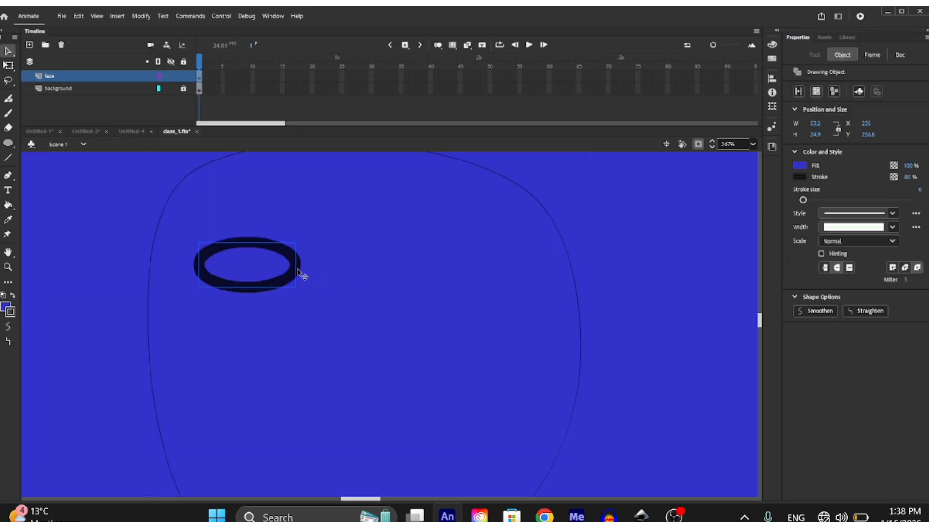
{"action": "left_click", "coordinate": [914, 190]}
{"action": "type", "text": ".8"}
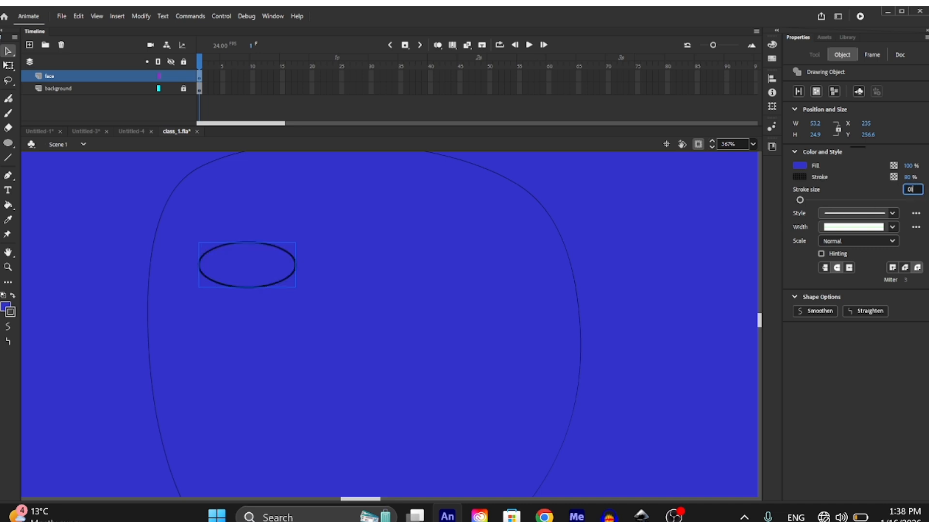
{"action": "key", "text": "Return"}
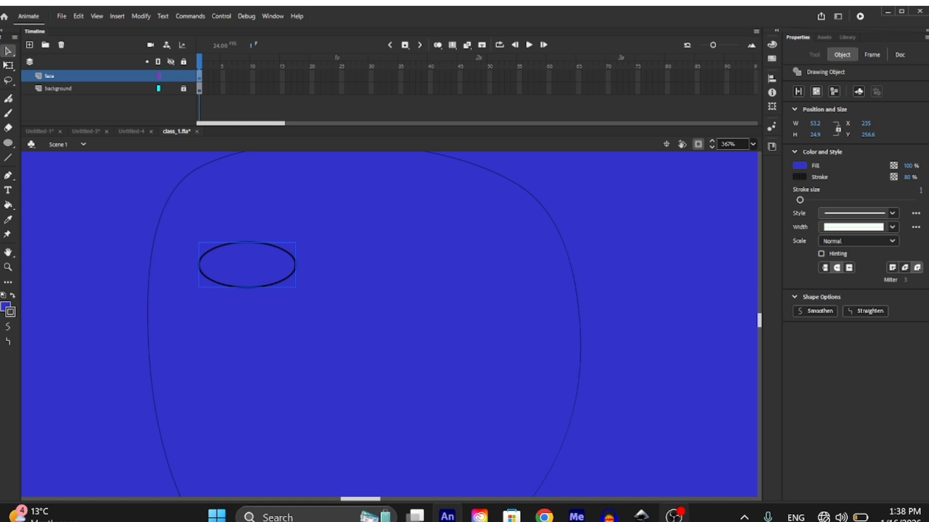
{"action": "left_click", "coordinate": [654, 314]}
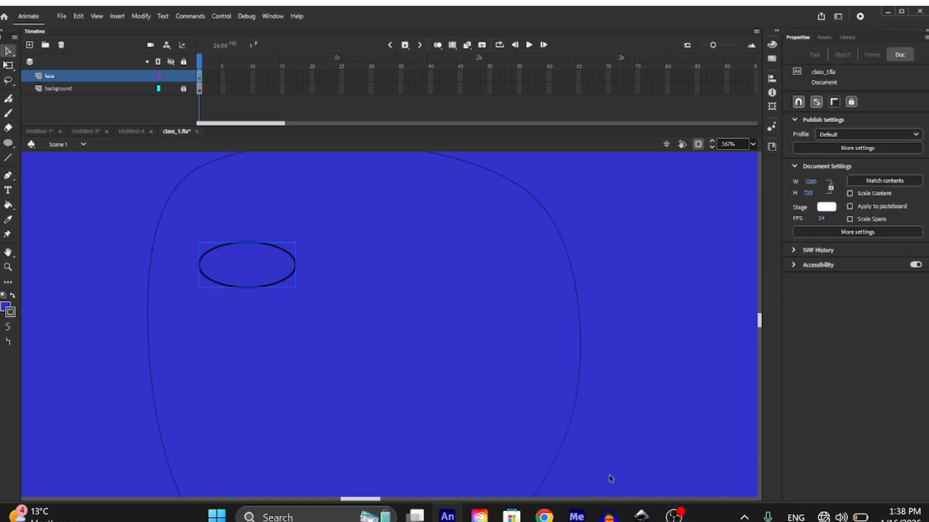
- Inside the eye oval's drawing object, set the stroke size to 0.1 and delete the blue fill
{"action": "double_click", "coordinate": [294, 274]}
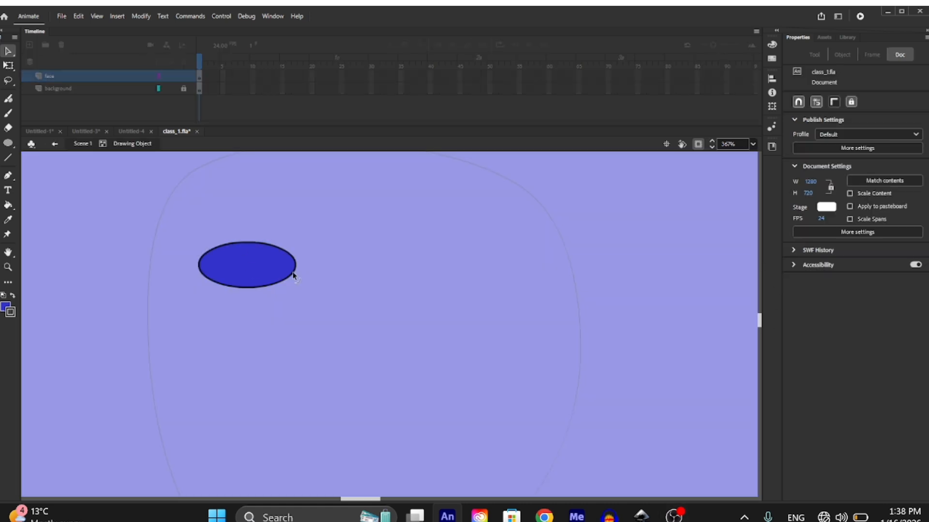
{"action": "left_click", "coordinate": [295, 274]}
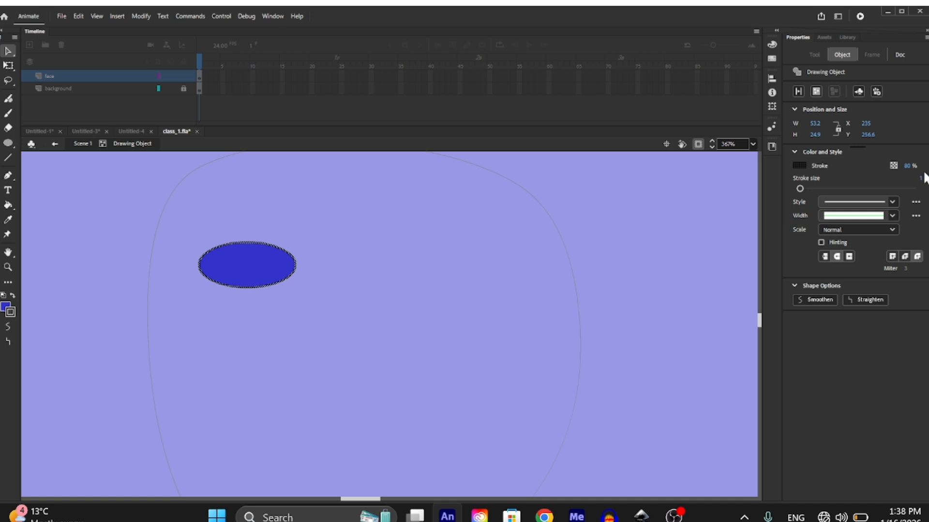
{"action": "left_click", "coordinate": [922, 178]}
{"action": "type", "text": "0"}
{"action": "key", "text": "Return"}
{"action": "left_click", "coordinate": [262, 265]}
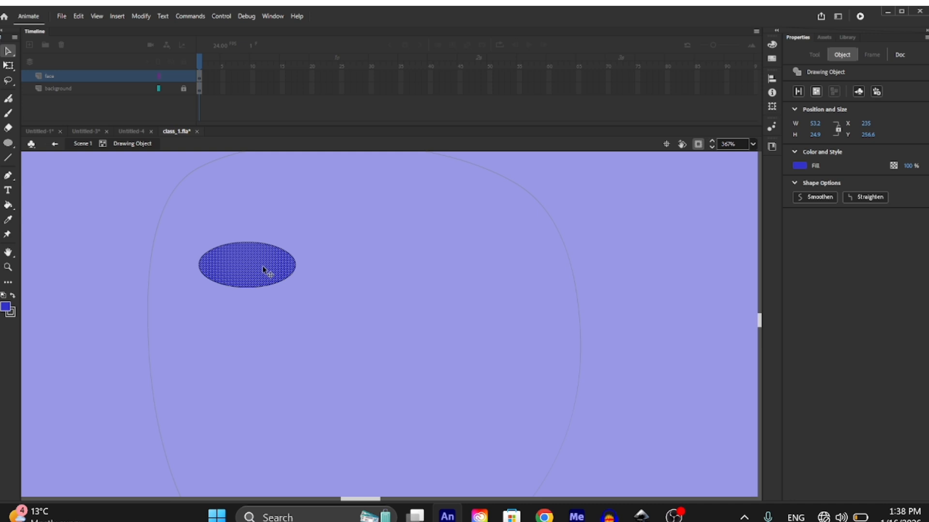
{"action": "key", "text": "Delete"}
{"action": "double_click", "coordinate": [315, 283]}
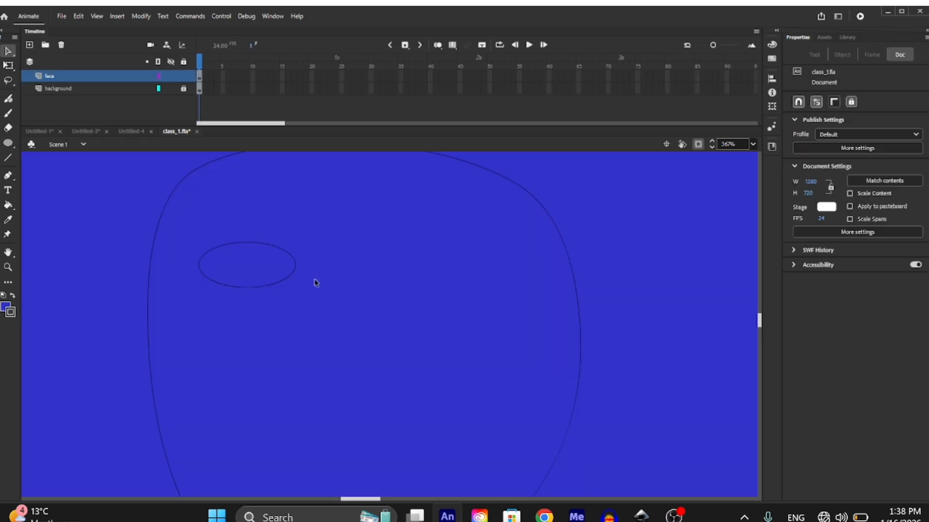
- Shift the eye oval slightly down and left, and place a copy in the face's upper right as the second eye
{"action": "left_click", "coordinate": [294, 275]}
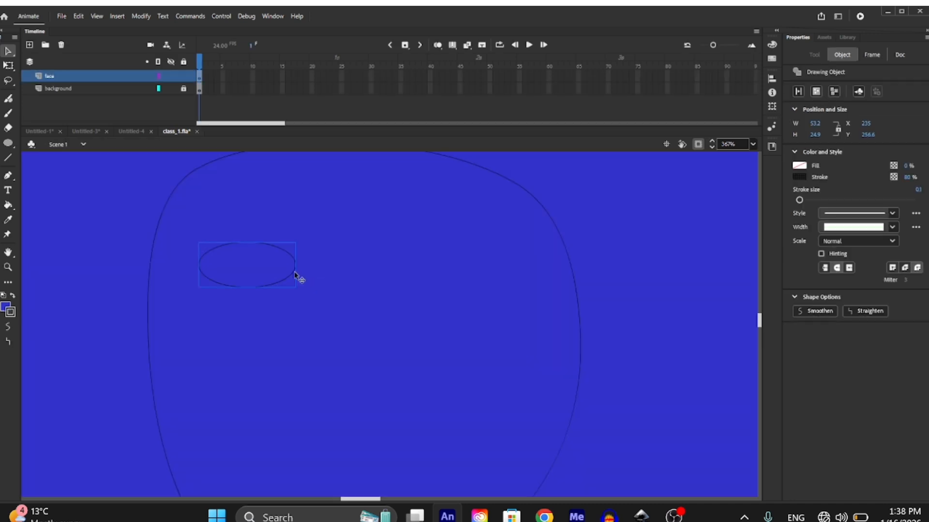
{"action": "left_click_drag", "start_coordinate": [294, 275], "coordinate": [283, 280]}
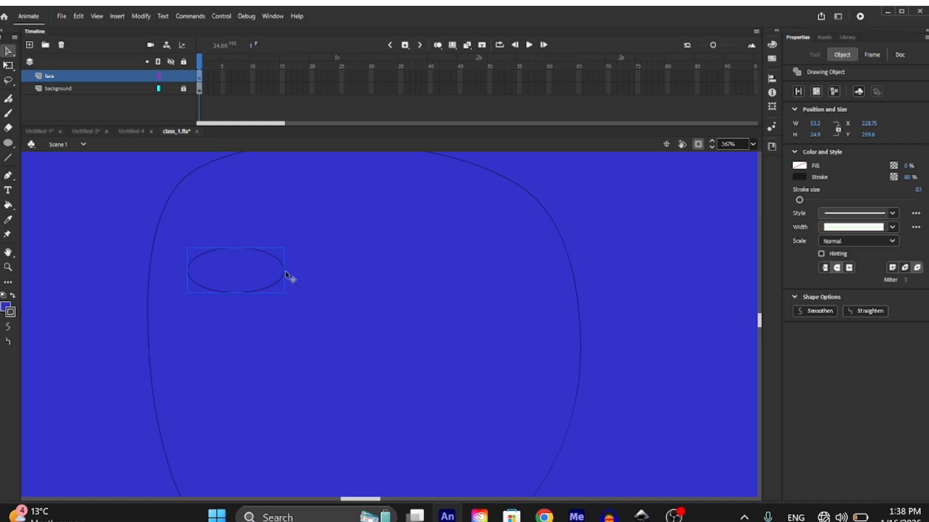
{"action": "key", "text": "ctrl+c"}
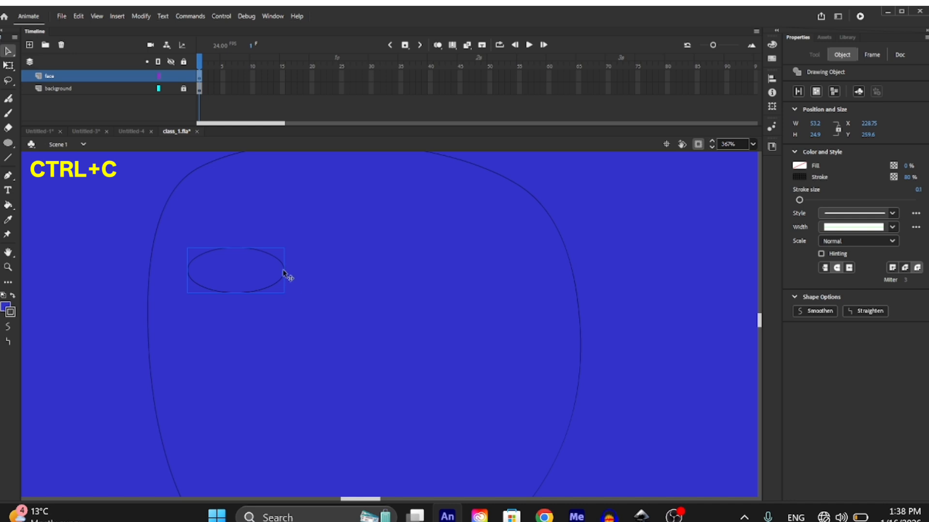
{"action": "left_click_drag", "start_coordinate": [285, 274], "coordinate": [498, 262]}
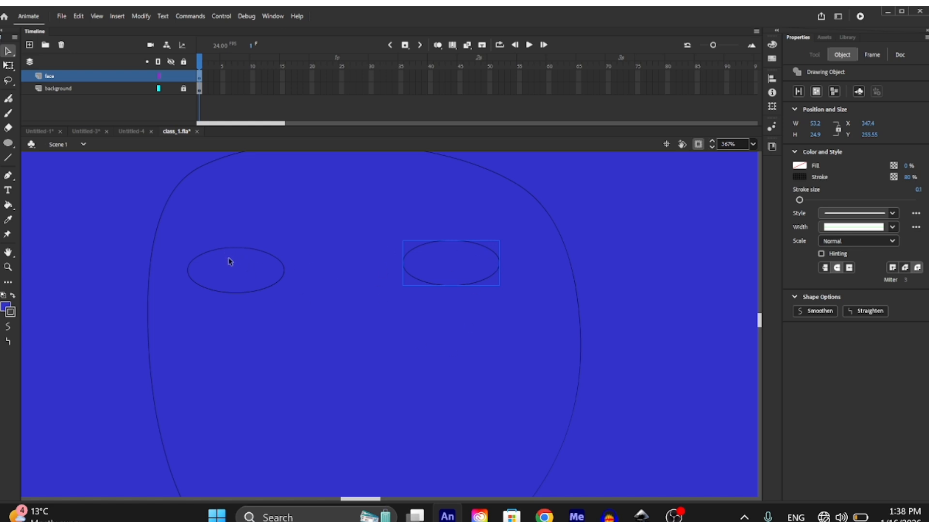
- Draw a narrow upright pupil oval about 14 by 21 px inside the left eye and select it
{"action": "key", "text": "o"}
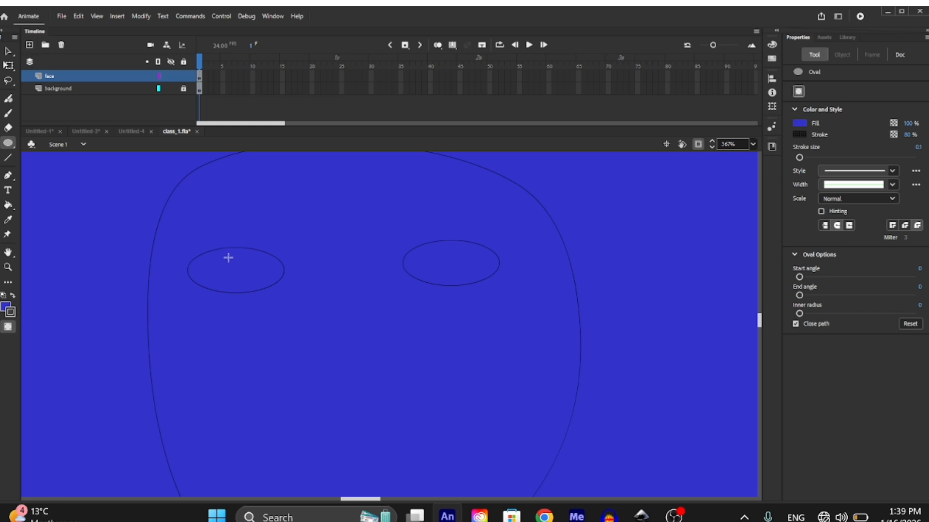
{"action": "left_click_drag", "start_coordinate": [226, 256], "coordinate": [252, 292]}
{"action": "key", "text": "v"}
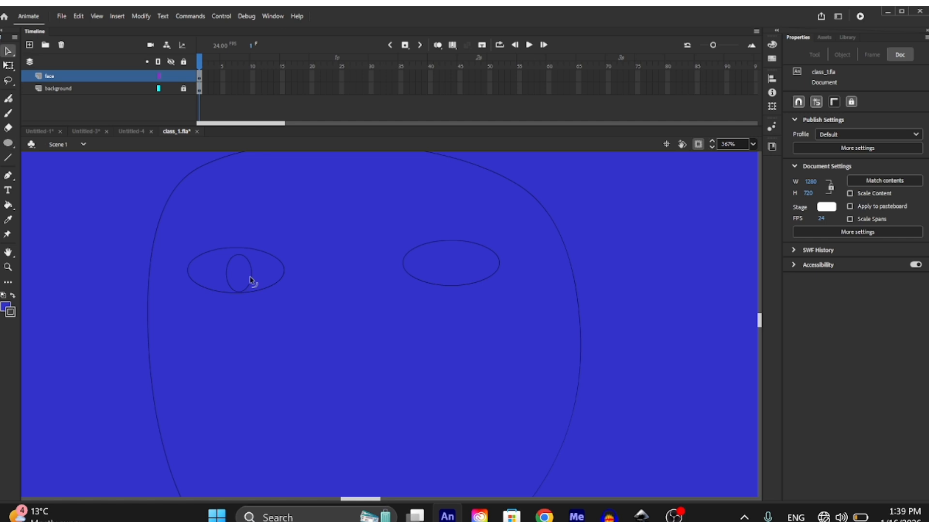
{"action": "left_click", "coordinate": [251, 280]}
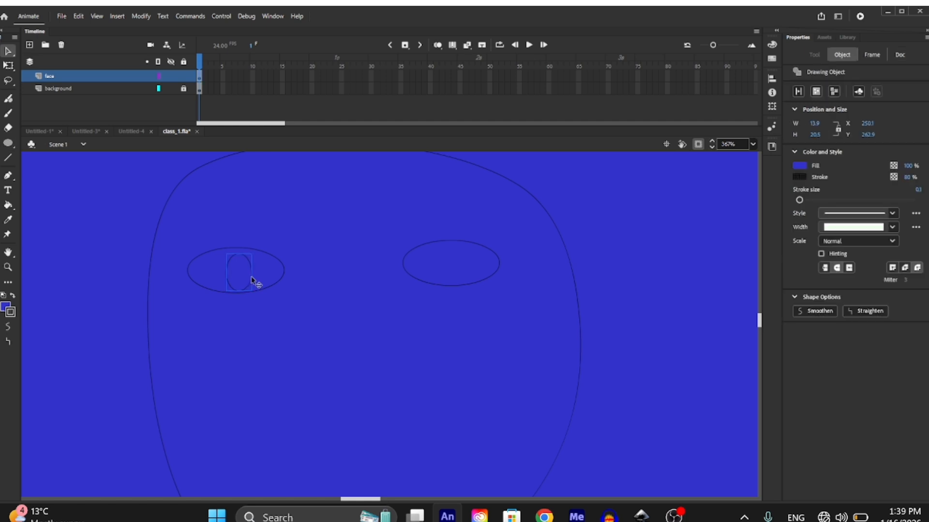
- Nudge the pupil oval slightly left so it sits near the middle of the left eye
{"action": "left_click_drag", "start_coordinate": [251, 280], "coordinate": [250, 281]}
{"action": "key", "text": "Left"}
{"action": "key", "text": "Left"}
{"action": "key", "text": "Left"}
{"action": "key", "text": "Left"}
{"action": "key", "text": "Right"}
{"action": "left_click_drag", "start_coordinate": [245, 279], "coordinate": [307, 284]}
{"action": "left_click", "coordinate": [246, 280]}
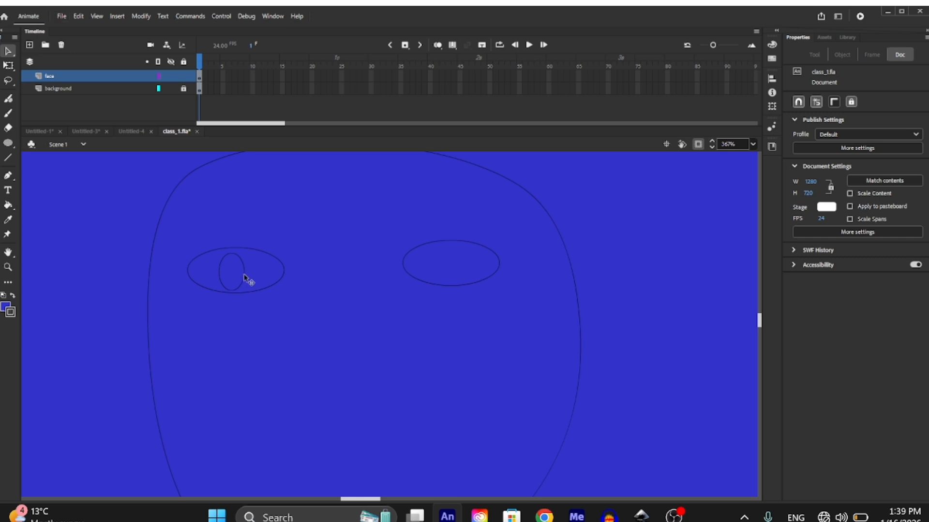
- Place a copy of the left pupil inside the right eye and fine-tune its position near the eye's center
{"action": "left_click", "coordinate": [245, 279]}
{"action": "left_click_drag", "start_coordinate": [245, 279], "coordinate": [468, 267]}
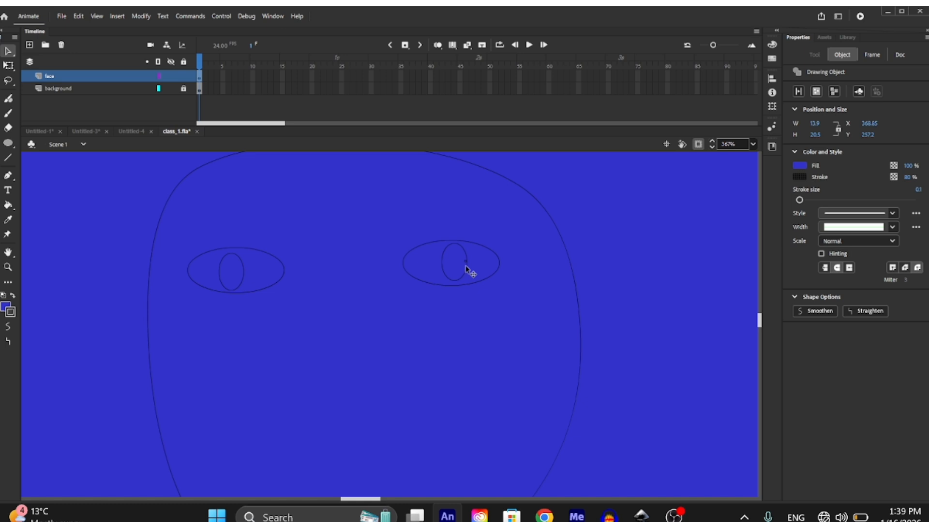
{"action": "left_click", "coordinate": [466, 270]}
{"action": "left_click_drag", "start_coordinate": [462, 269], "coordinate": [458, 268]}
{"action": "left_click", "coordinate": [331, 254]}
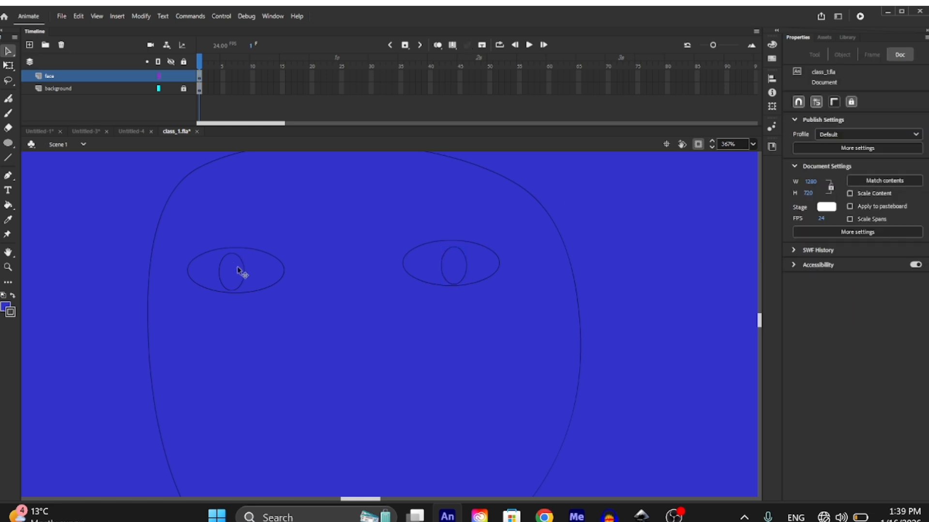
- Inside the left eye oval's drawing object, fill the oval white with the Paint Bucket
{"action": "left_click", "coordinate": [284, 274]}
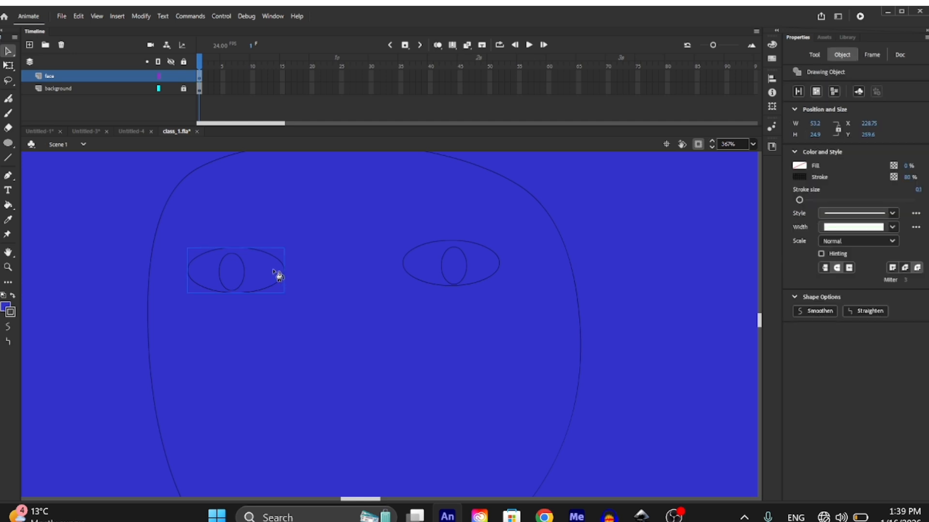
{"action": "key", "text": "k"}
{"action": "double_click", "coordinate": [281, 275]}
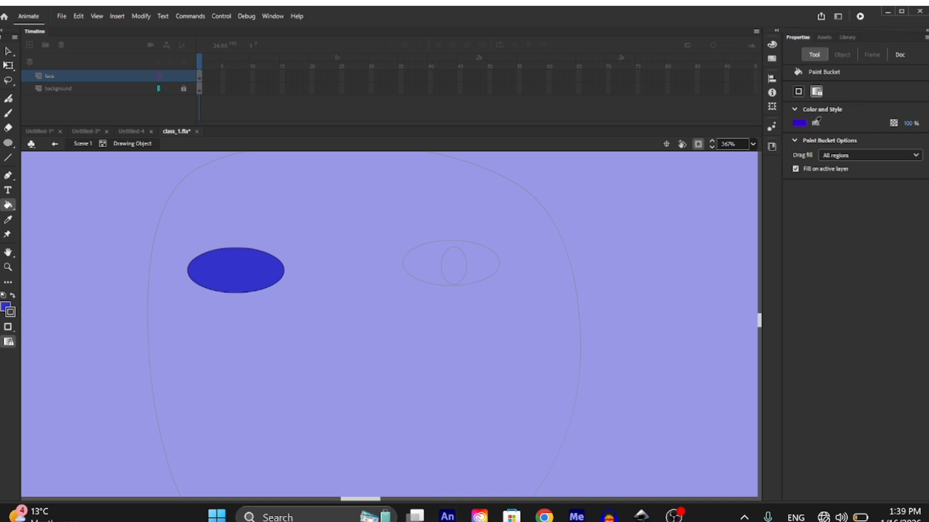
{"action": "left_click", "coordinate": [651, 184]}
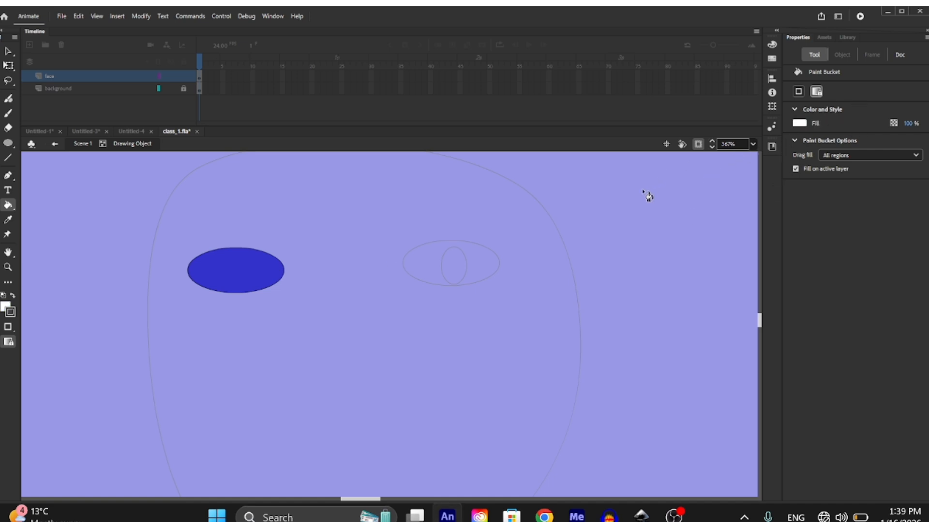
{"action": "left_click", "coordinate": [242, 289]}
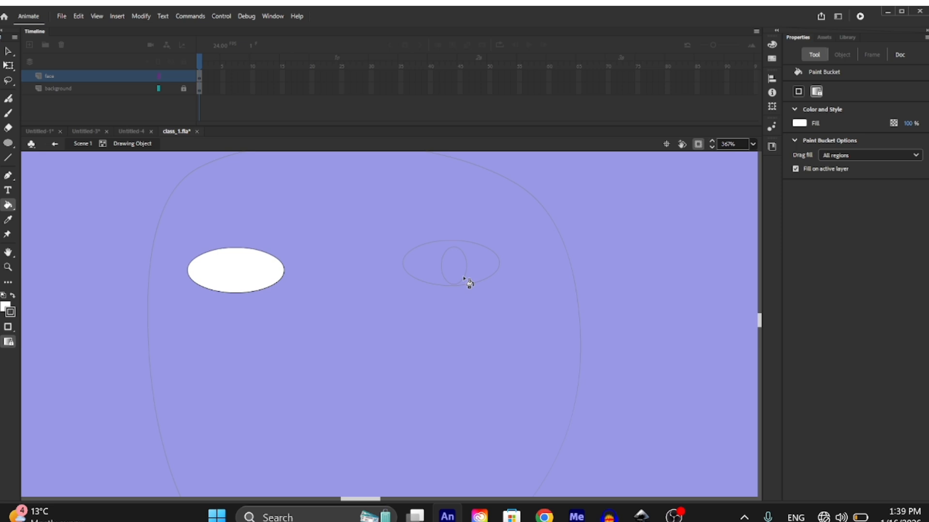
- Fill the right eye oval white inside its drawing object and return to the main scene
{"action": "double_click", "coordinate": [529, 274], "text": "ctrl"}
{"action": "double_click", "coordinate": [495, 270], "text": "ctrl"}
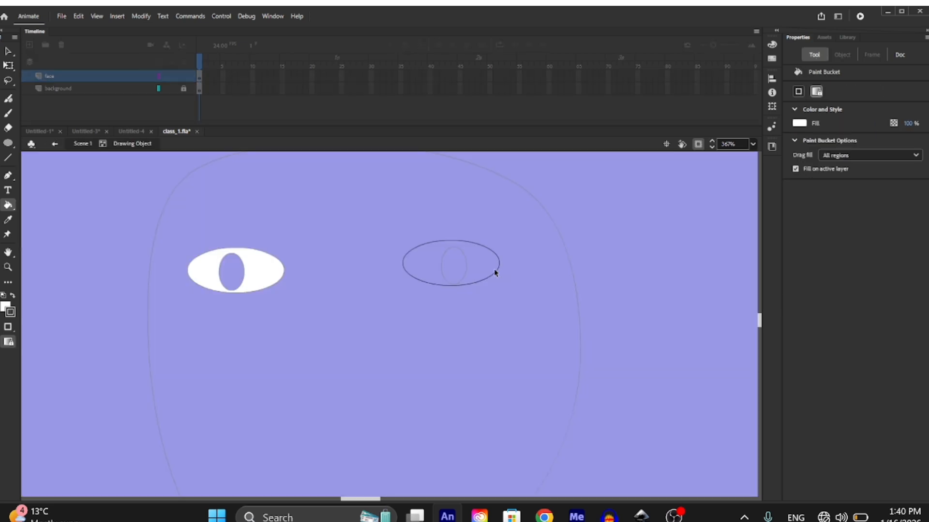
{"action": "left_click", "coordinate": [492, 268]}
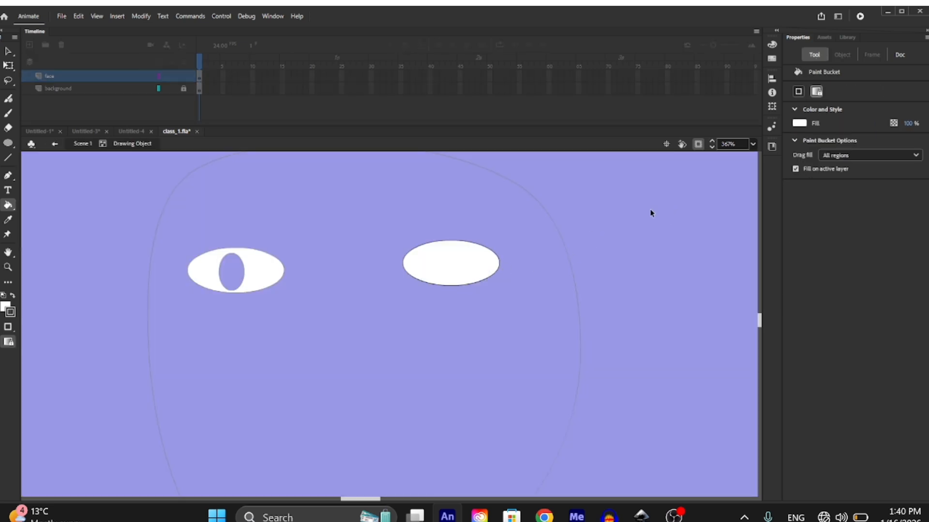
{"action": "double_click", "coordinate": [625, 216], "text": "ctrl"}
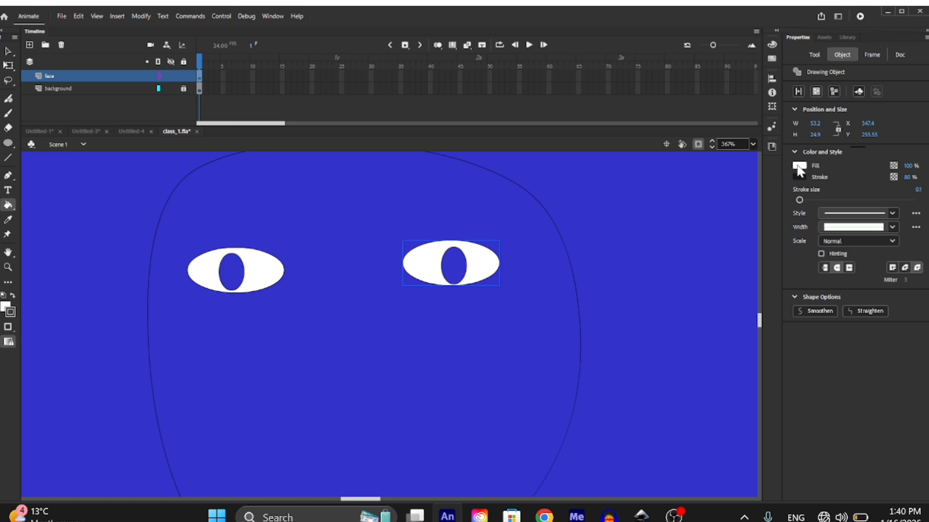
{"action": "left_click", "coordinate": [233, 279]}
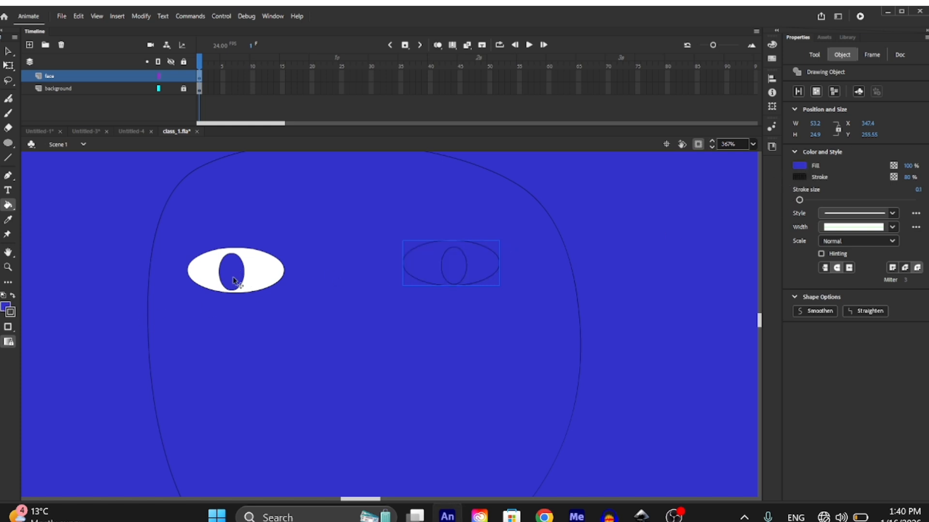
{"action": "left_click", "coordinate": [233, 279]}
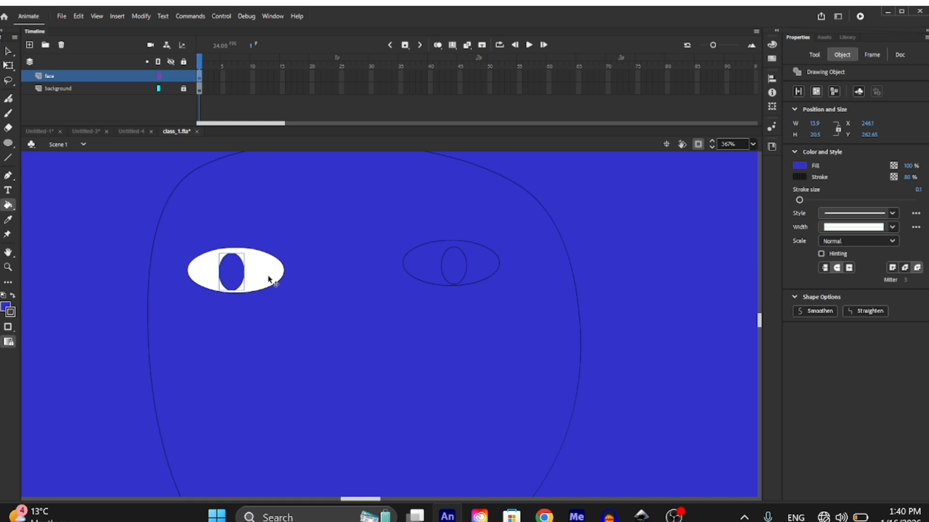
{"action": "left_click", "coordinate": [274, 283]}
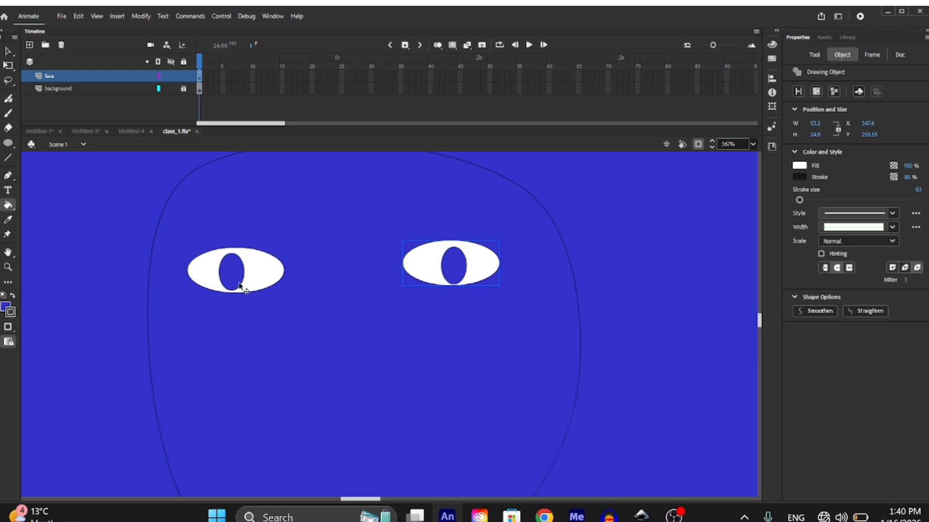
- Change the left pupil's fill to black inside its drawing object and return to the main scene
{"action": "left_click", "coordinate": [240, 285], "text": "ctrl"}
{"action": "double_click", "coordinate": [234, 279]}
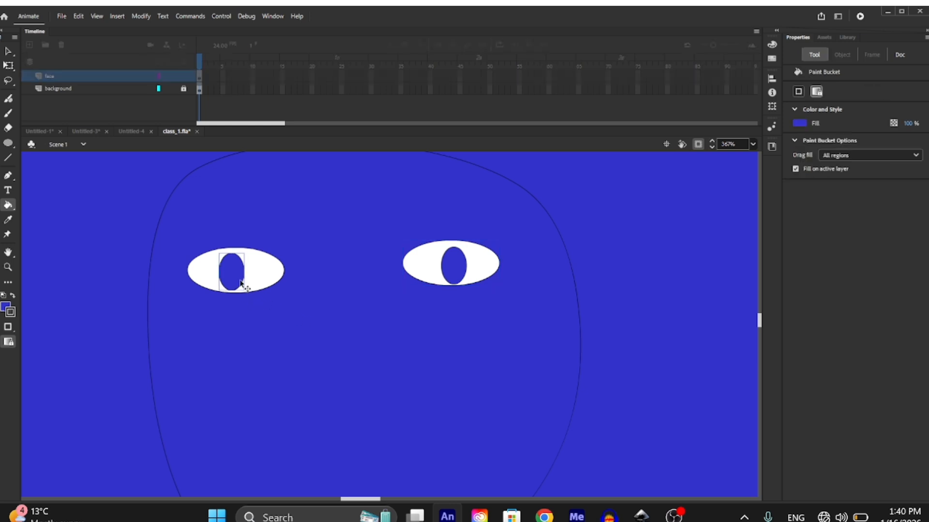
{"action": "left_click", "coordinate": [234, 279], "text": "ctrl"}
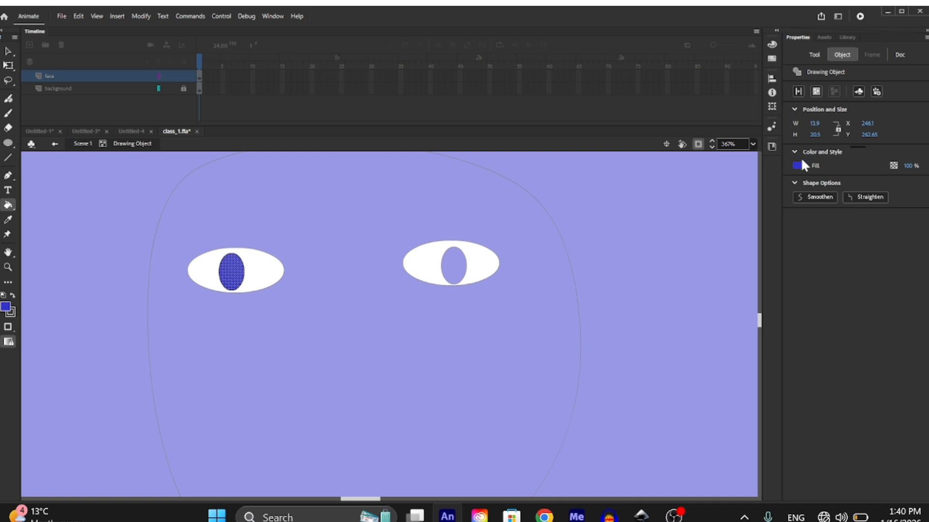
{"action": "left_click", "coordinate": [800, 165]}
{"action": "double_click", "coordinate": [454, 369]}
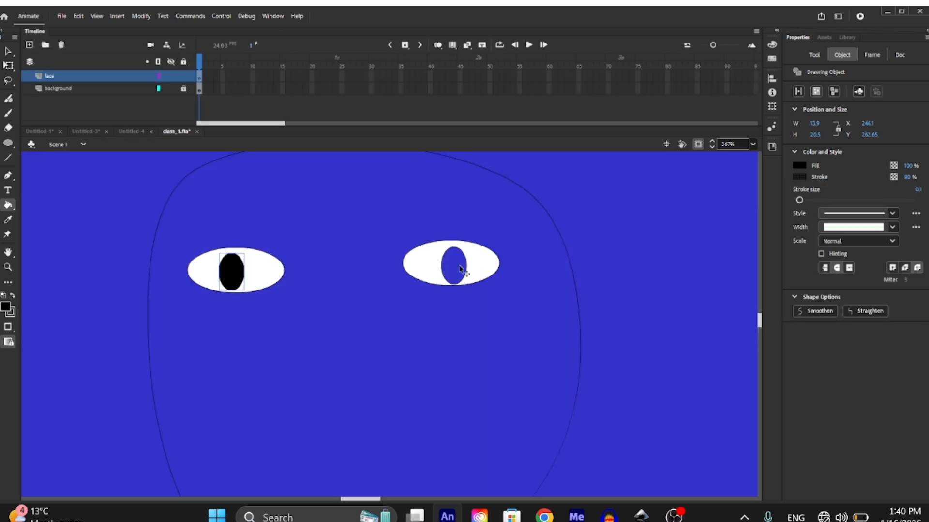
- Fill the right pupil black inside its drawing object and return to the main scene
{"action": "left_click", "coordinate": [459, 270], "text": "ctrl"}
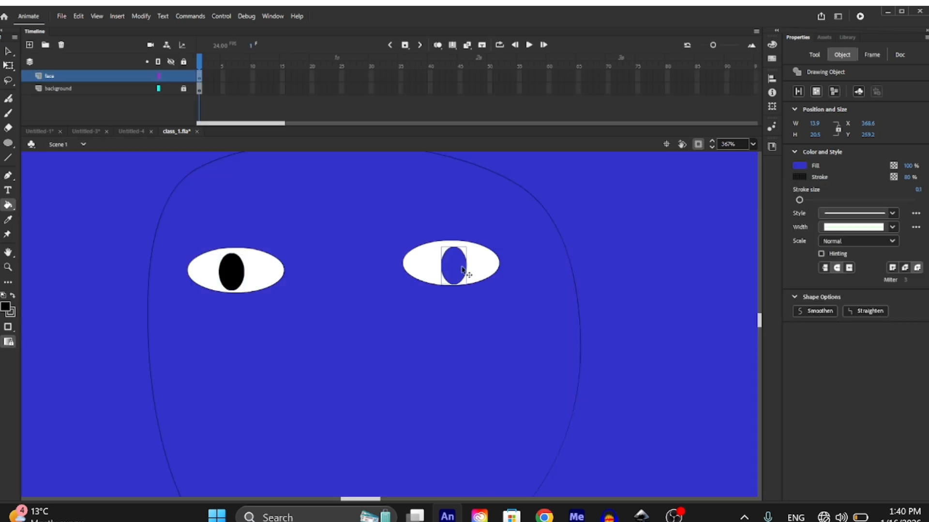
{"action": "double_click", "coordinate": [463, 272], "text": "ctrl"}
{"action": "double_click", "coordinate": [464, 272], "text": "ctrl"}
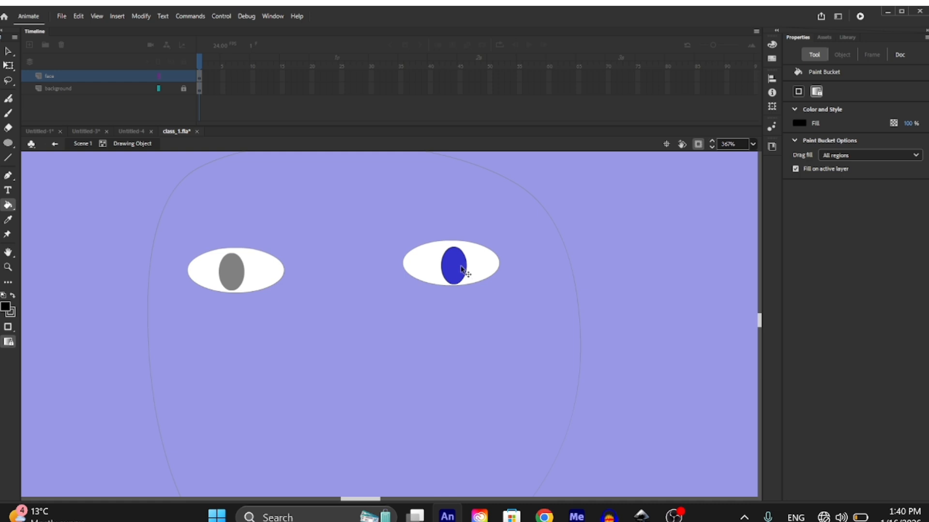
{"action": "left_click", "coordinate": [463, 272]}
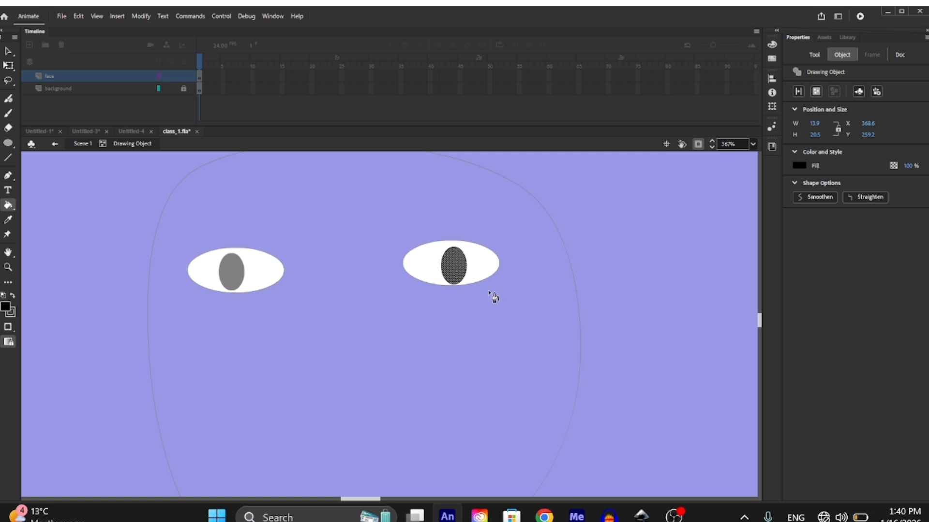
{"action": "double_click", "coordinate": [539, 319], "text": "ctrl"}
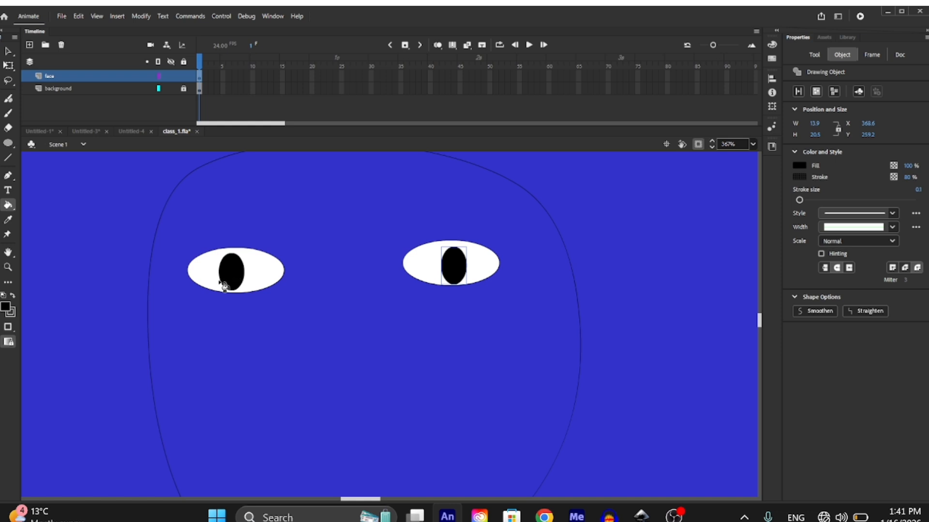
- Draw a small circle about 4 by 4 px inside the left pupil and nudge it into the pupil's upper half
{"action": "scroll", "coordinate": [273, 297], "scroll_direction": "down", "scroll_amount": 1}
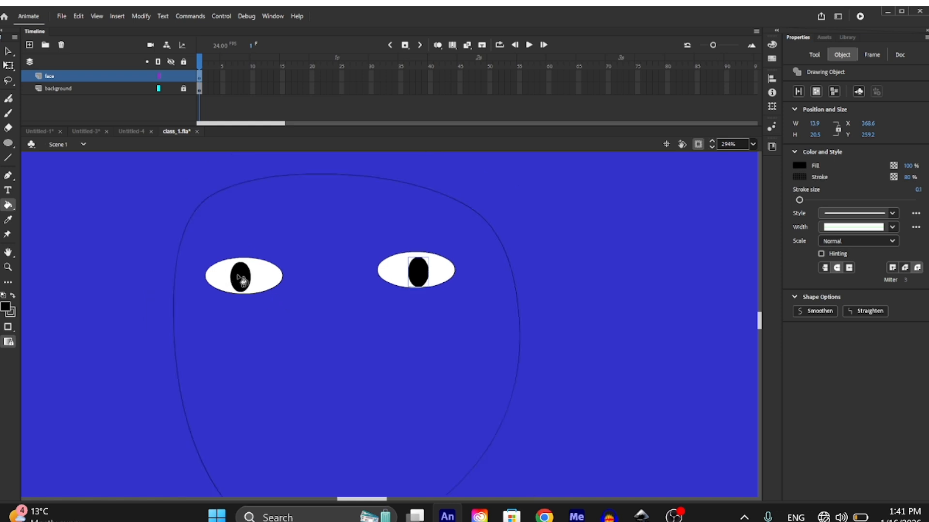
{"action": "key", "text": "v"}
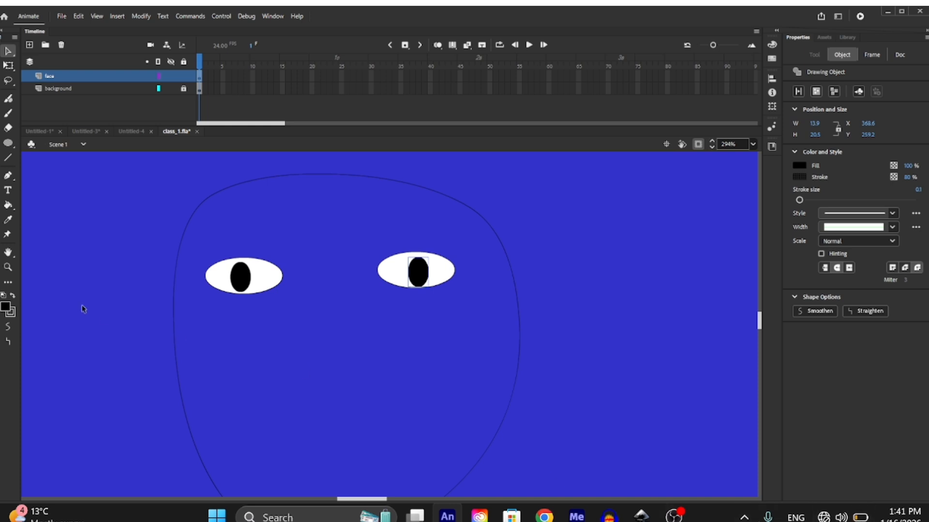
{"action": "key", "text": "o"}
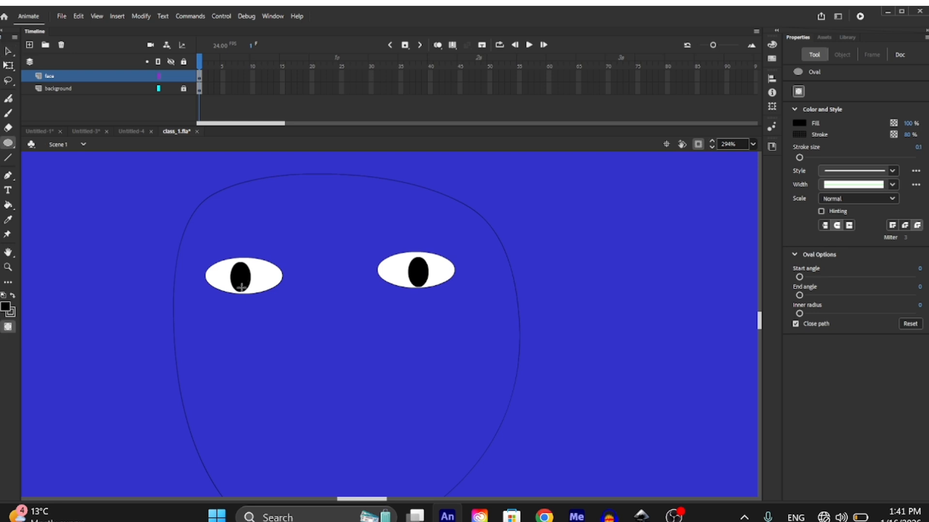
{"action": "key", "text": "v"}
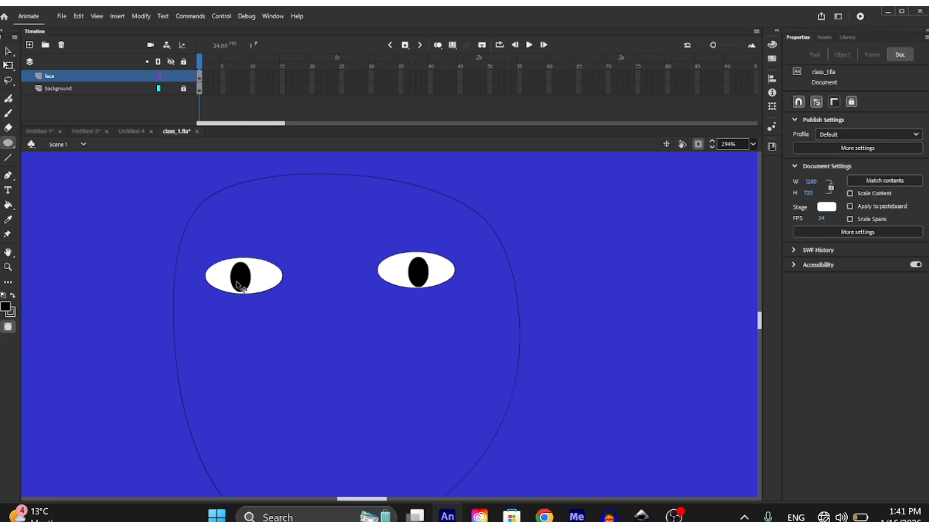
{"action": "scroll", "coordinate": [242, 278], "scroll_direction": "up", "scroll_amount": 3}
{"action": "left_click", "coordinate": [246, 269]}
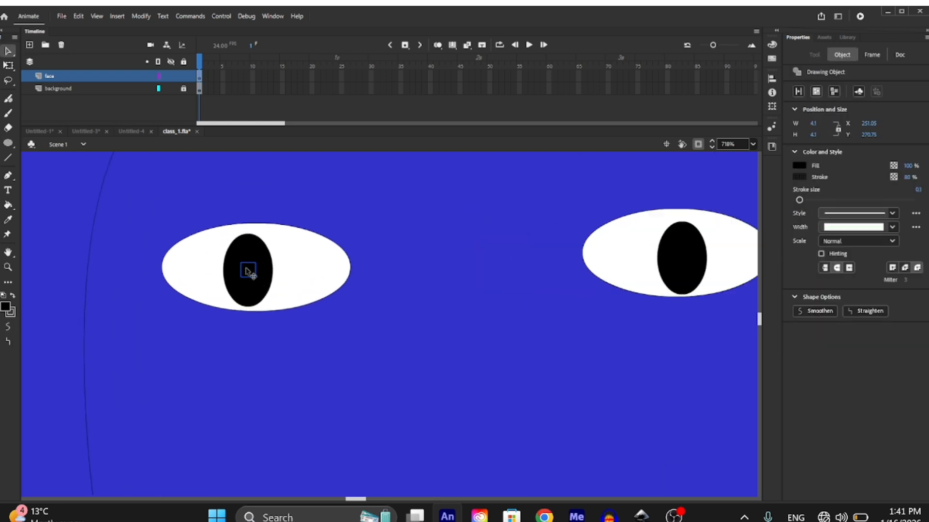
{"action": "key", "text": "Delete"}
{"action": "key", "text": "Up"}
{"action": "key", "text": "Up"}
{"action": "key", "text": "Up"}
{"action": "key", "text": "Up"}
- Recolor the left pupil's small circle white by sampling the white of the right eye, and return to the main scene
{"action": "double_click", "coordinate": [251, 258]}
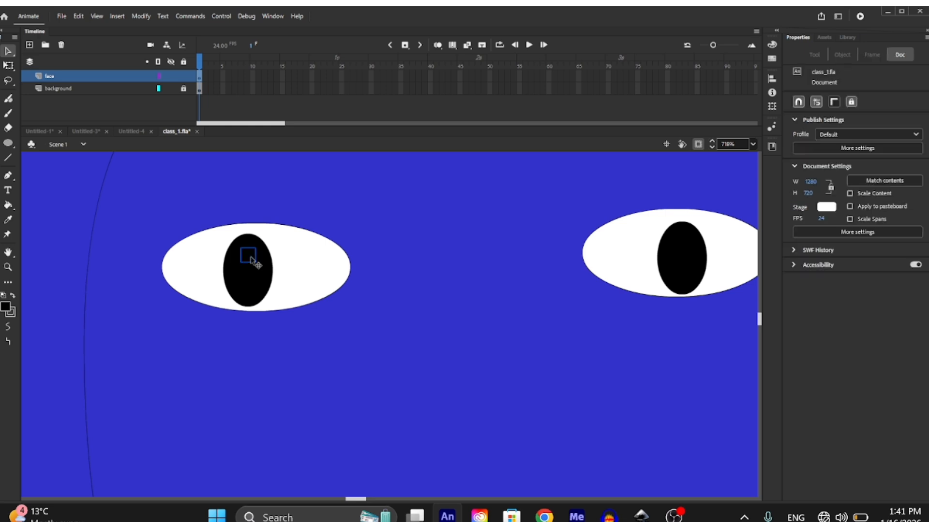
{"action": "left_click", "coordinate": [251, 258]}
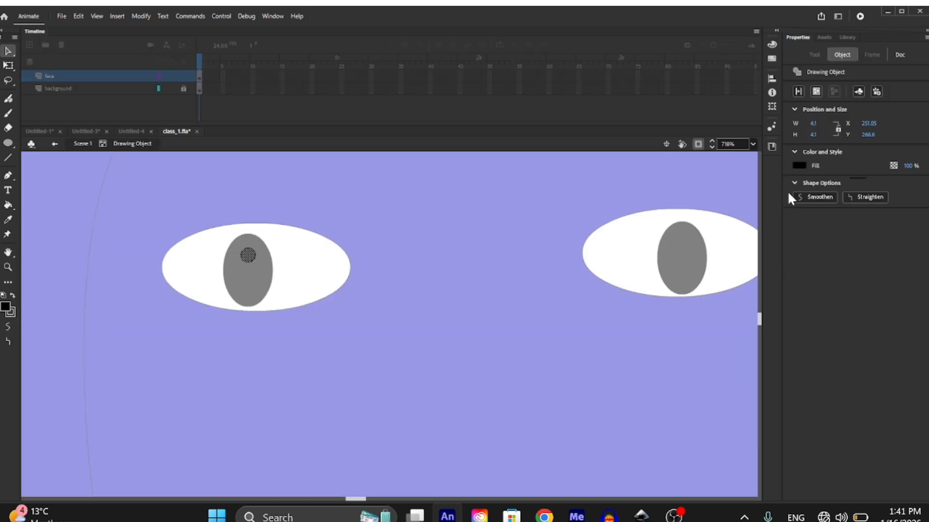
{"action": "key", "text": "i"}
{"action": "left_click", "coordinate": [626, 248]}
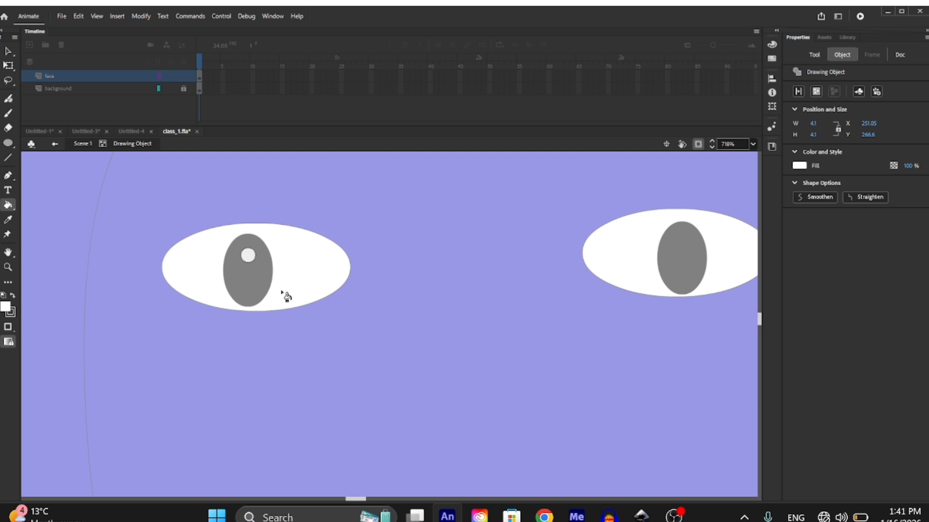
{"action": "key", "text": "v"}
{"action": "left_click", "coordinate": [346, 309]}
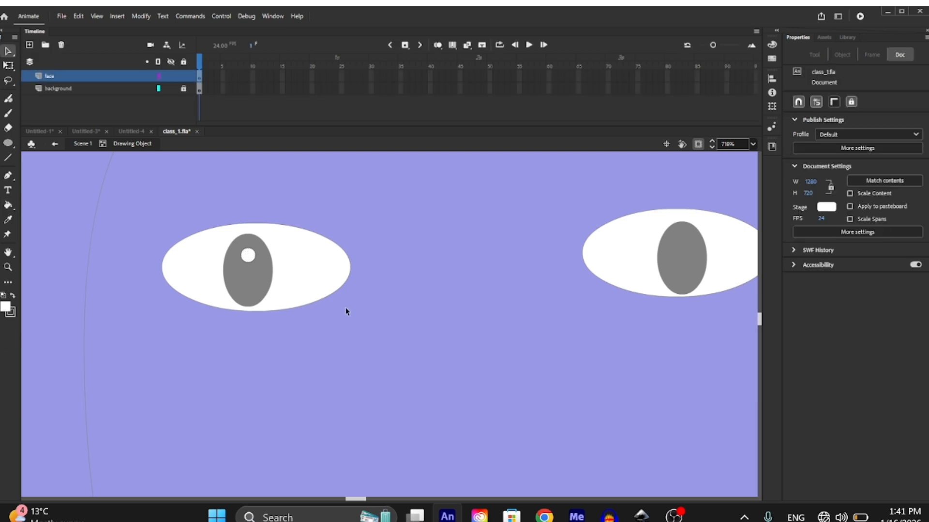
{"action": "double_click", "coordinate": [346, 306]}
- Shift the left pupil's white highlight slightly right, and place a copy in the upper right of the right pupil
{"action": "left_click", "coordinate": [245, 255]}
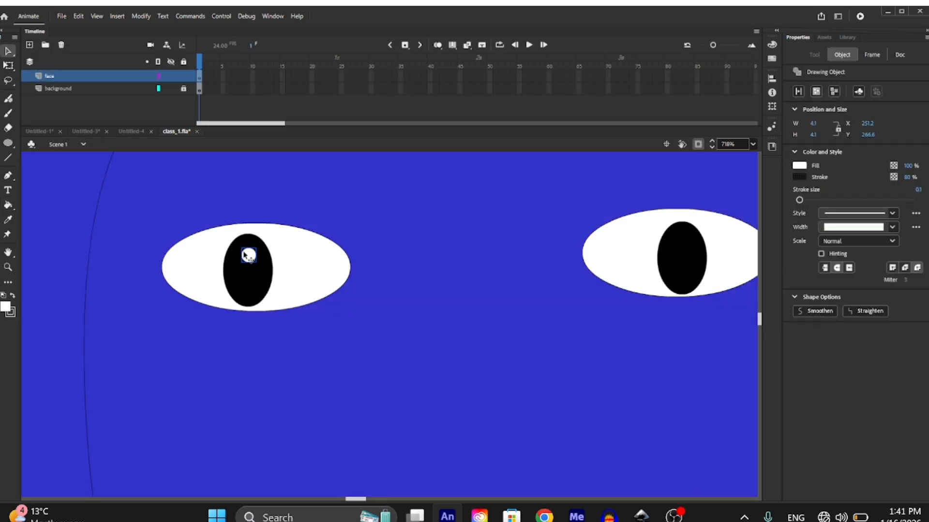
{"action": "left_click_drag", "start_coordinate": [244, 253], "coordinate": [683, 263]}
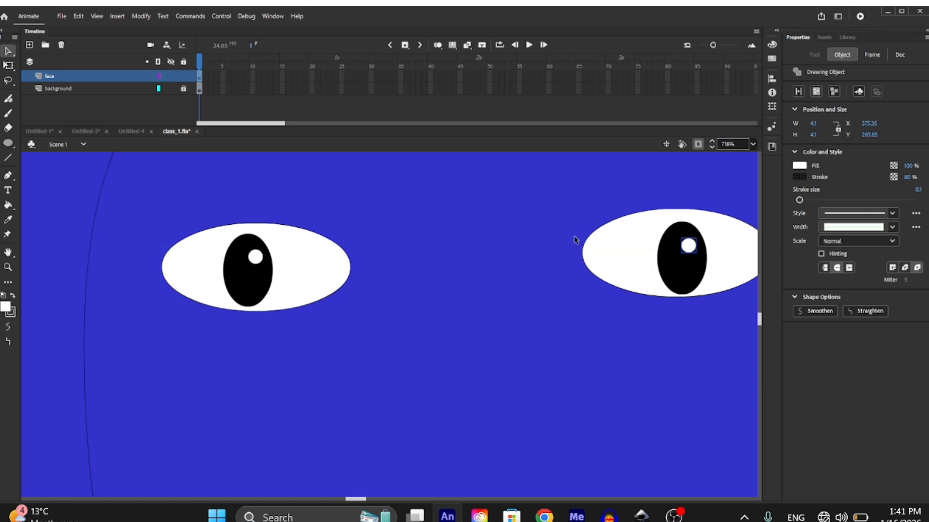
{"action": "key", "text": "Right"}
{"action": "key", "text": "Right"}
{"action": "key", "text": "Right"}
{"action": "key", "text": "Right"}
{"action": "scroll", "coordinate": [345, 382], "scroll_direction": "down", "scroll_amount": 3}
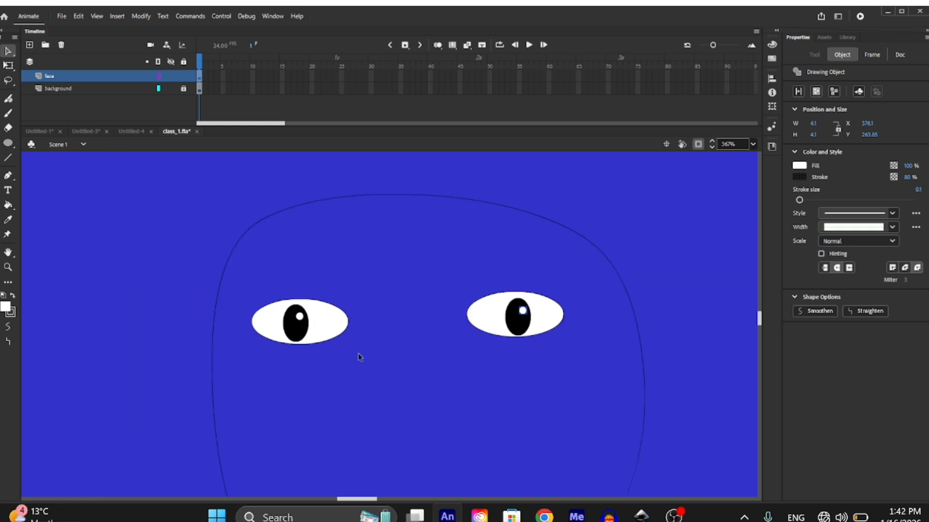
- Open the face outline's group and fill the face shape with orange using the Paint Bucket
{"action": "left_click", "coordinate": [376, 305]}
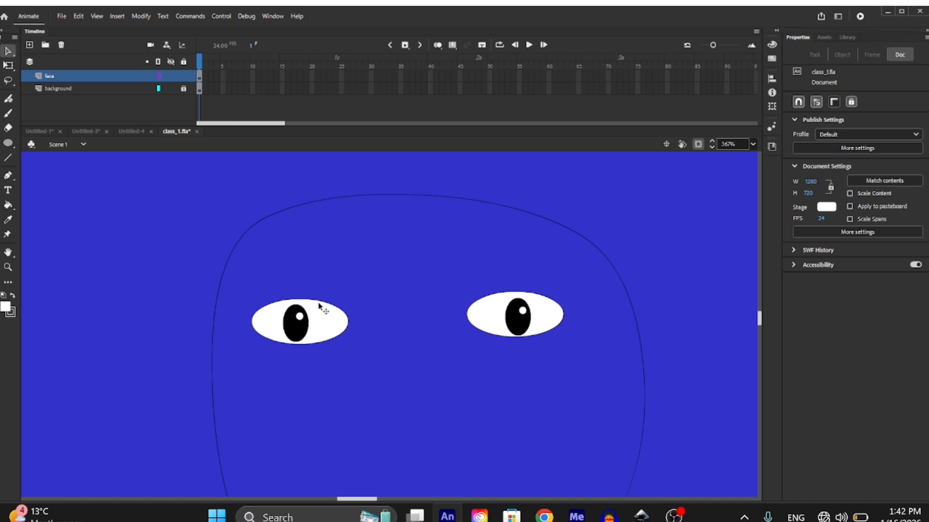
{"action": "left_click", "coordinate": [228, 258]}
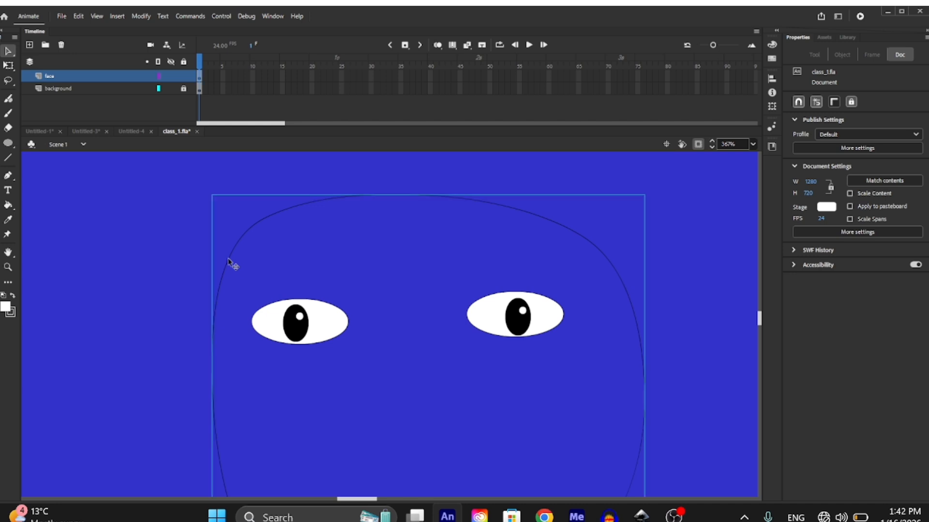
{"action": "double_click", "coordinate": [227, 258]}
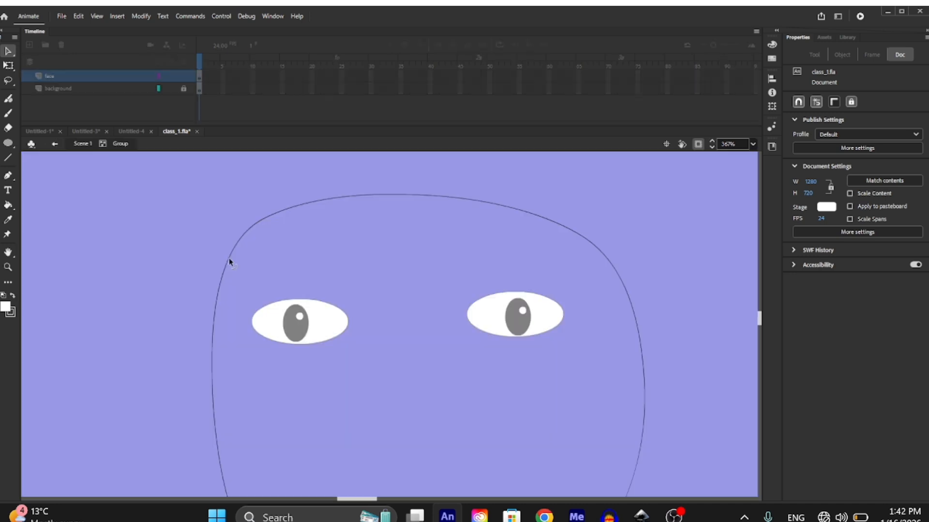
{"action": "key", "text": "k"}
{"action": "left_click", "coordinate": [389, 279]}
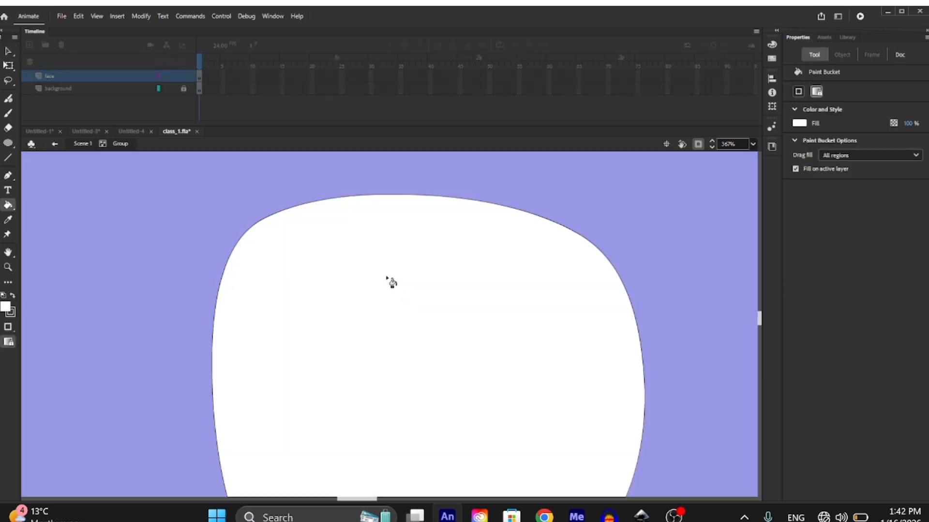
{"action": "left_click", "coordinate": [797, 123]}
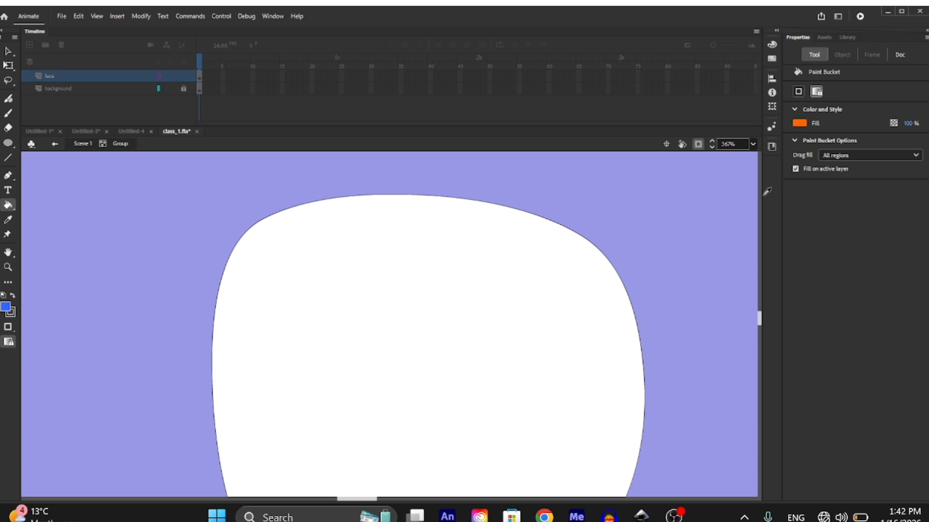
{"action": "left_click", "coordinate": [767, 191]}
{"action": "left_click", "coordinate": [414, 379]}
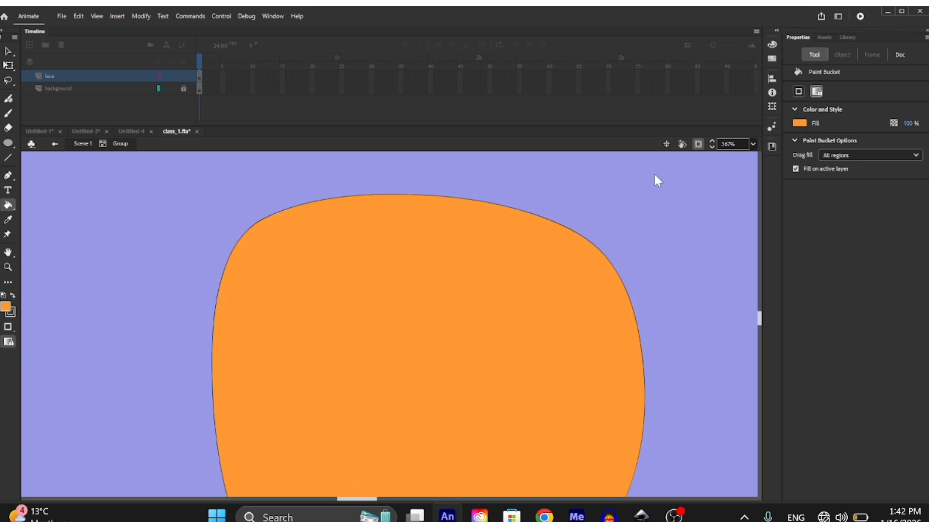
- Recolor the face fill to a light yellowish orange and return to the main scene
{"action": "key", "text": "ctrl+a"}
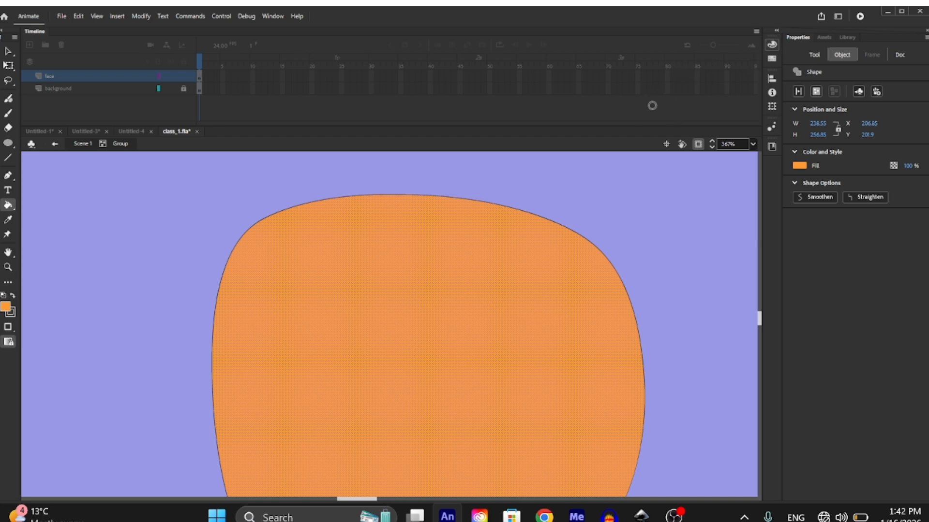
{"action": "left_click", "coordinate": [601, 120]}
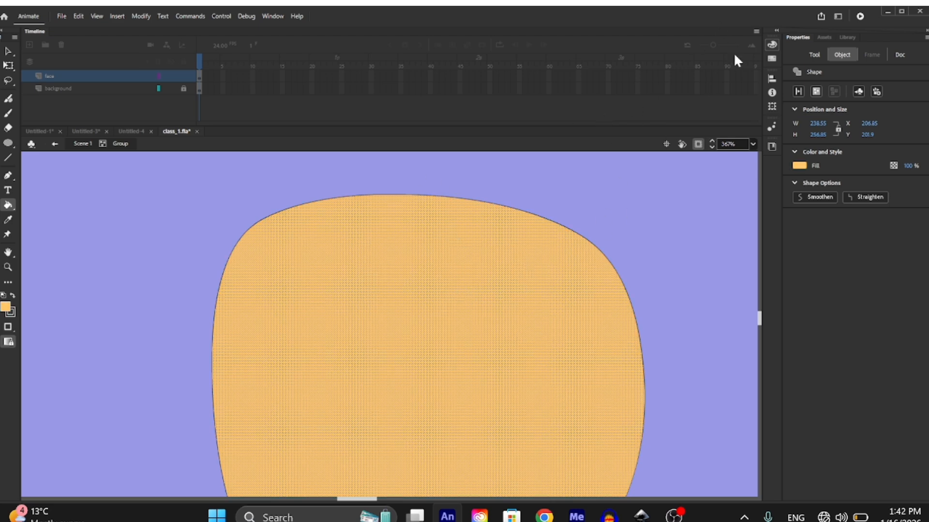
{"action": "left_click", "coordinate": [648, 249]}
{"action": "double_click", "coordinate": [648, 250]}
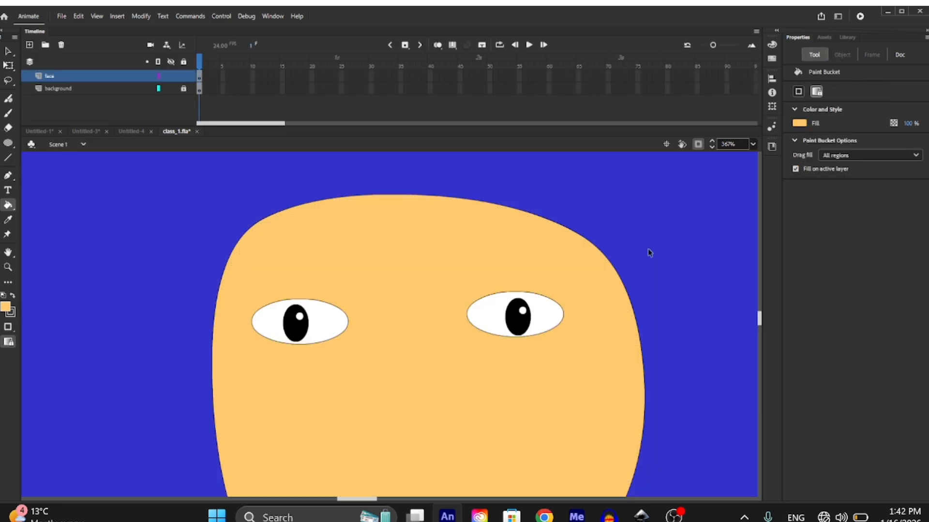
- Draw a small flat oval for the mouth on the lower part of the face
{"action": "scroll", "coordinate": [325, 286], "scroll_direction": "down", "scroll_amount": 5}
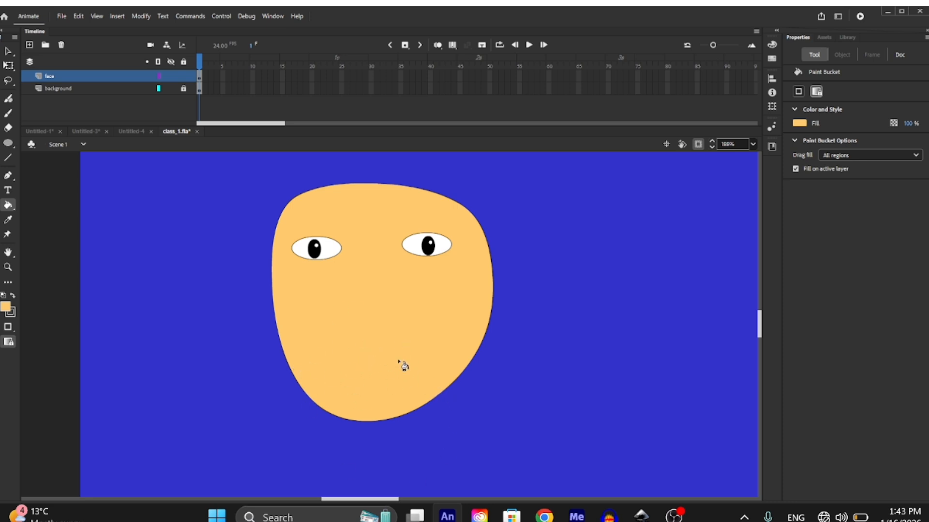
{"action": "key", "text": "v"}
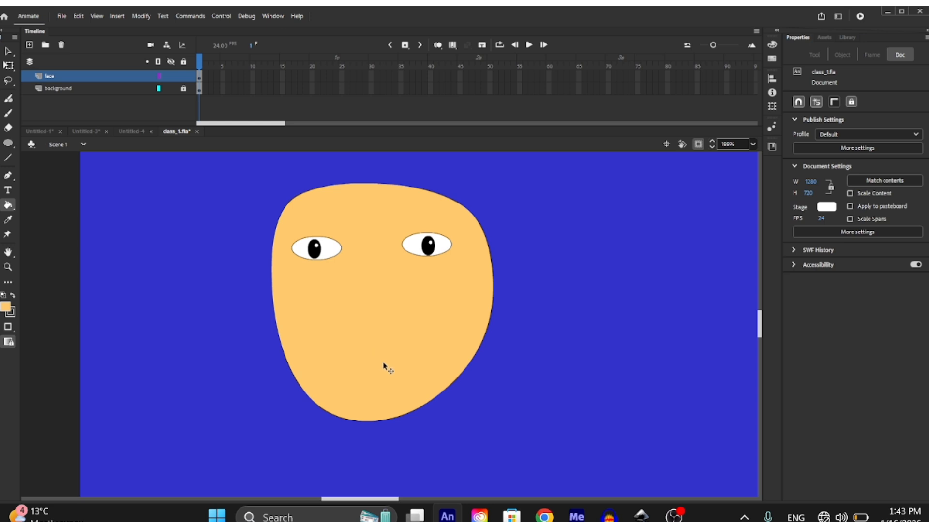
{"action": "key", "text": "o"}
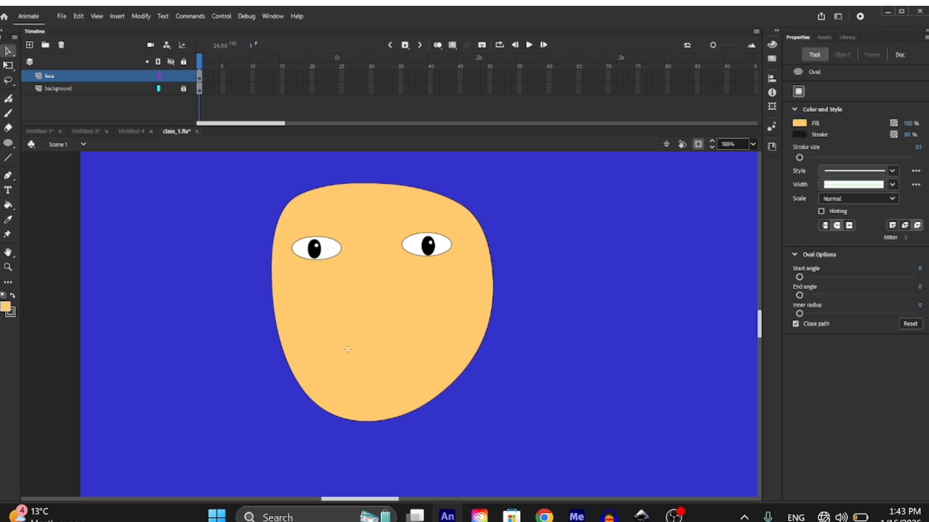
{"action": "left_click_drag", "start_coordinate": [348, 350], "coordinate": [395, 361]}
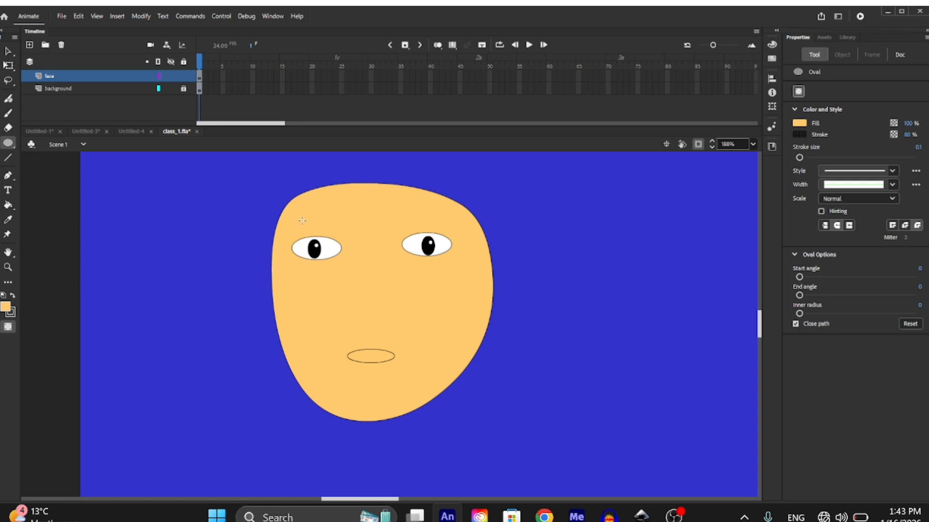
- Draw a thin horizontal rectangle just above the left eye, about as wide as the eye
{"action": "key", "text": "r"}
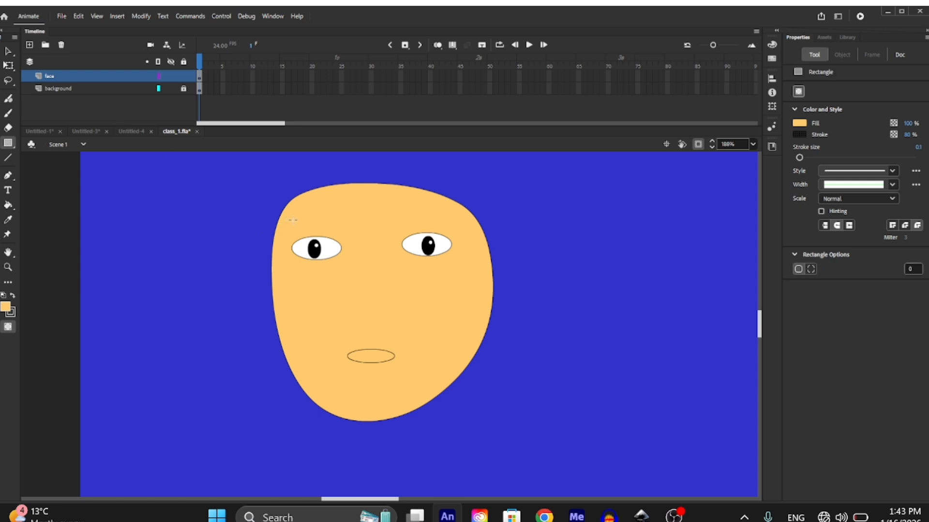
{"action": "left_click_drag", "start_coordinate": [293, 220], "coordinate": [340, 231]}
{"action": "key", "text": "v"}
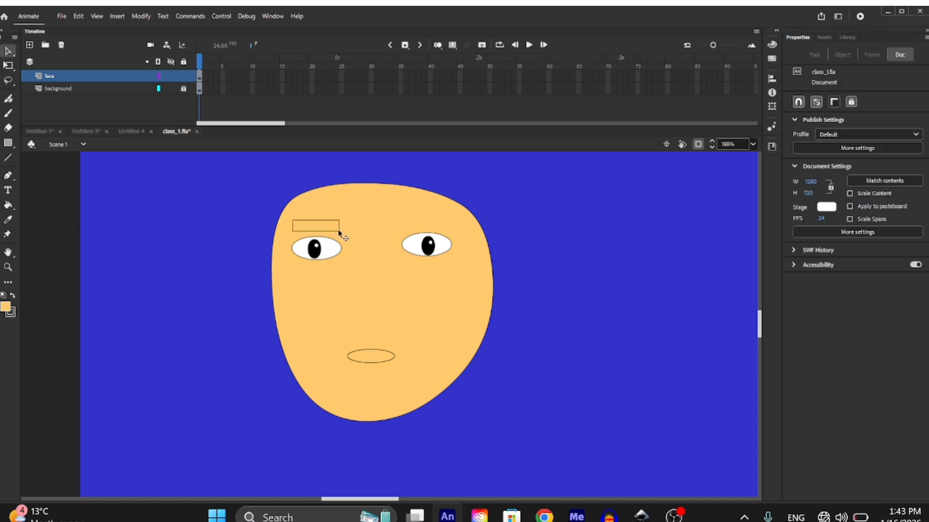
- Shape the rectangle into an eyebrow by shifting its lower corners slightly left and curving all four edges
{"action": "scroll", "coordinate": [340, 234], "scroll_direction": "up", "scroll_amount": 5}
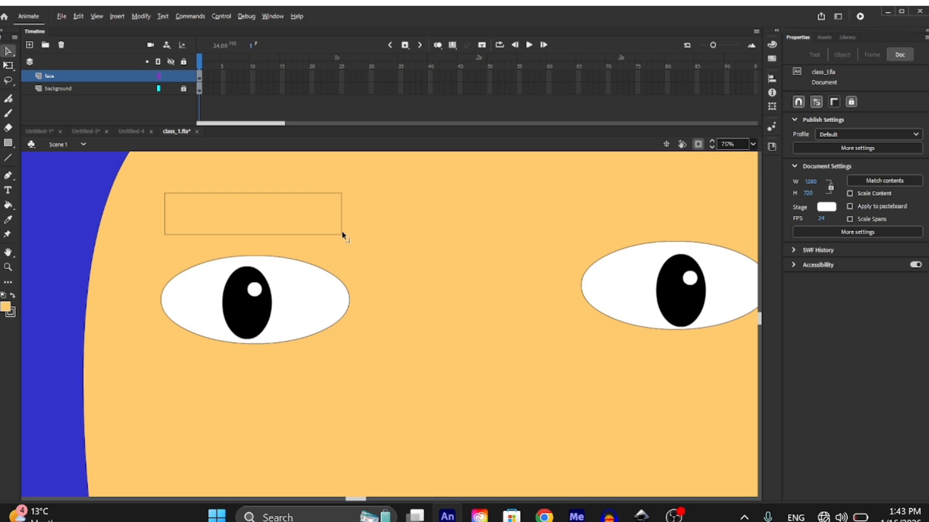
{"action": "left_click_drag", "start_coordinate": [341, 236], "coordinate": [334, 237]}
{"action": "left_click_drag", "start_coordinate": [164, 233], "coordinate": [156, 234]}
{"action": "left_click_drag", "start_coordinate": [338, 213], "coordinate": [344, 215]}
{"action": "left_click_drag", "start_coordinate": [257, 192], "coordinate": [257, 188]}
{"action": "left_click_drag", "start_coordinate": [249, 237], "coordinate": [248, 227]}
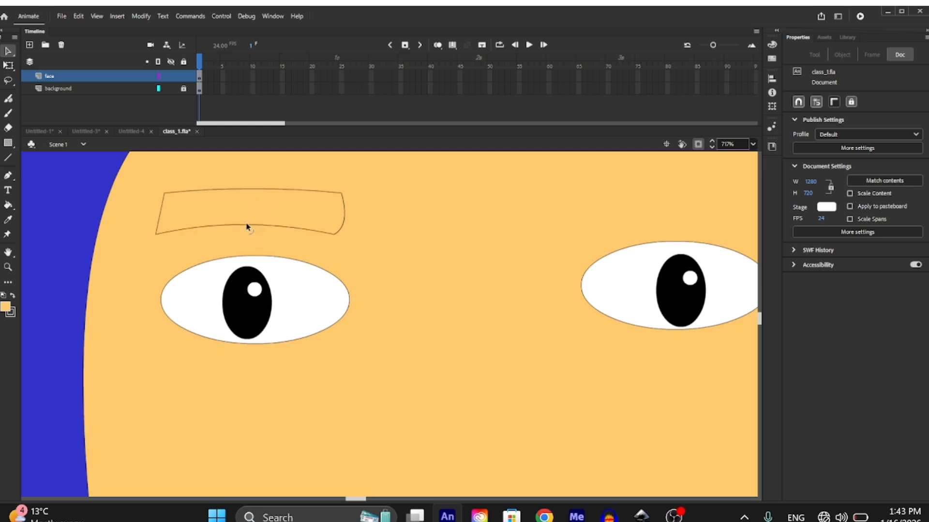
{"action": "left_click_drag", "start_coordinate": [161, 210], "coordinate": [157, 212]}
- Pull the left eyebrow's lower inner corner down and outward, making the shape about 54.5 by 16 px
{"action": "left_click", "coordinate": [236, 191]}
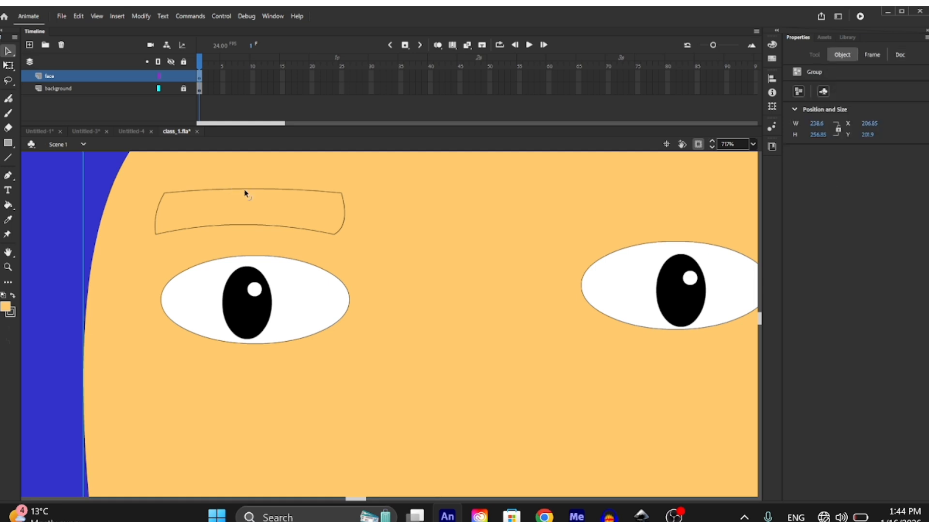
{"action": "left_click", "coordinate": [361, 218]}
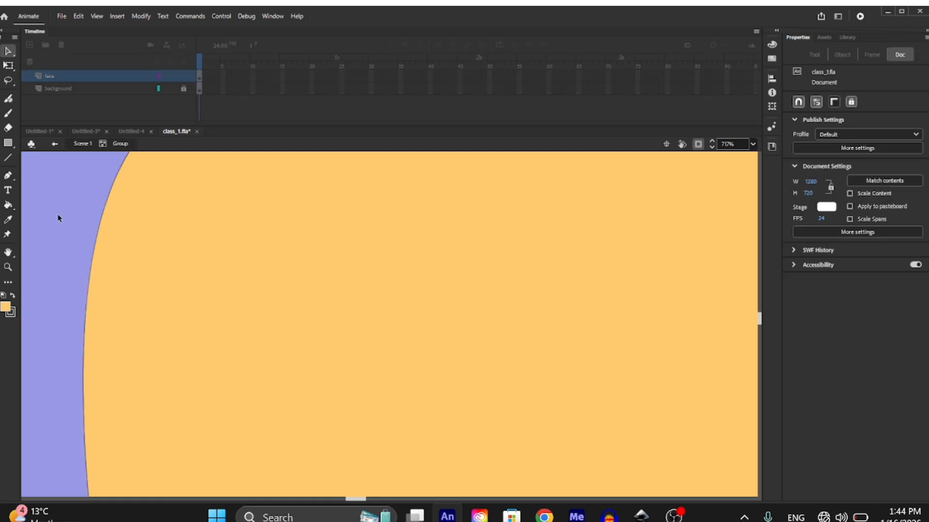
{"action": "left_click", "coordinate": [164, 254]}
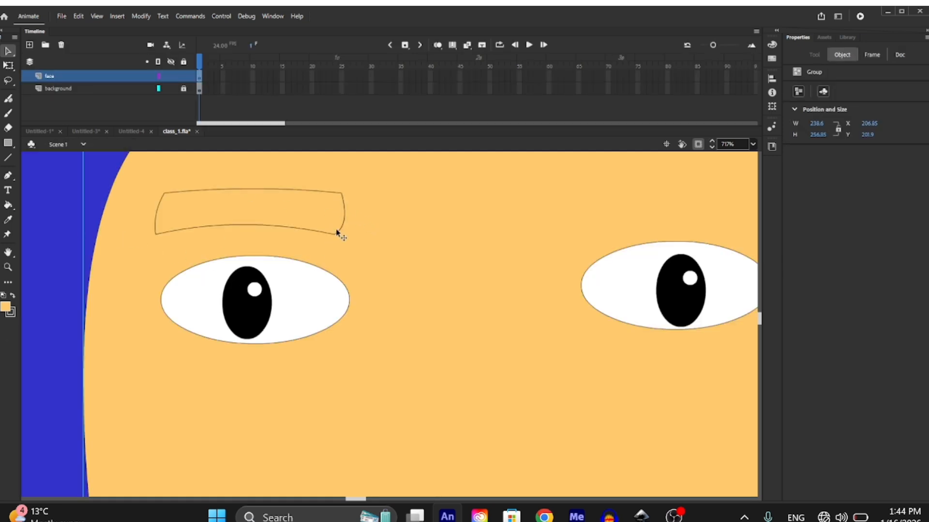
{"action": "left_click_drag", "start_coordinate": [339, 237], "coordinate": [347, 247]}
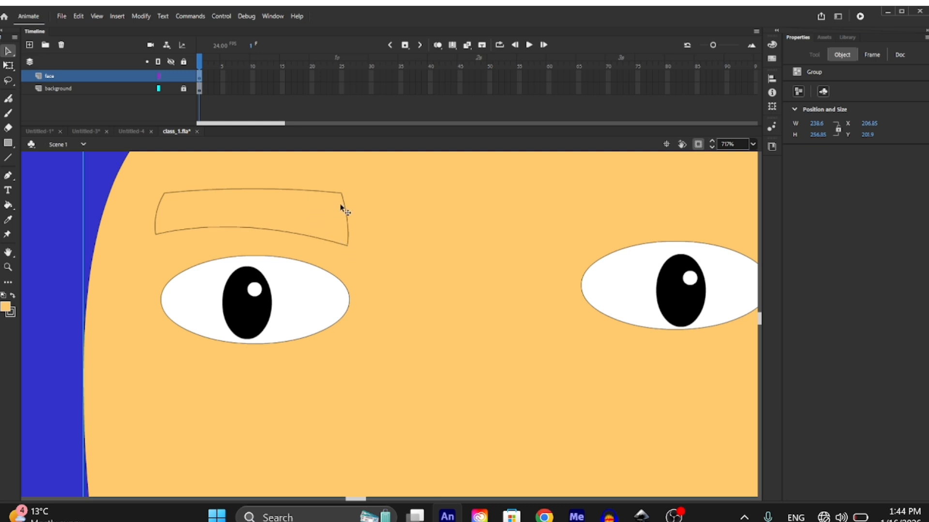
- Change the left eyebrow's fill to grey inside its drawing object and return to the main scene
{"action": "key", "text": "k"}
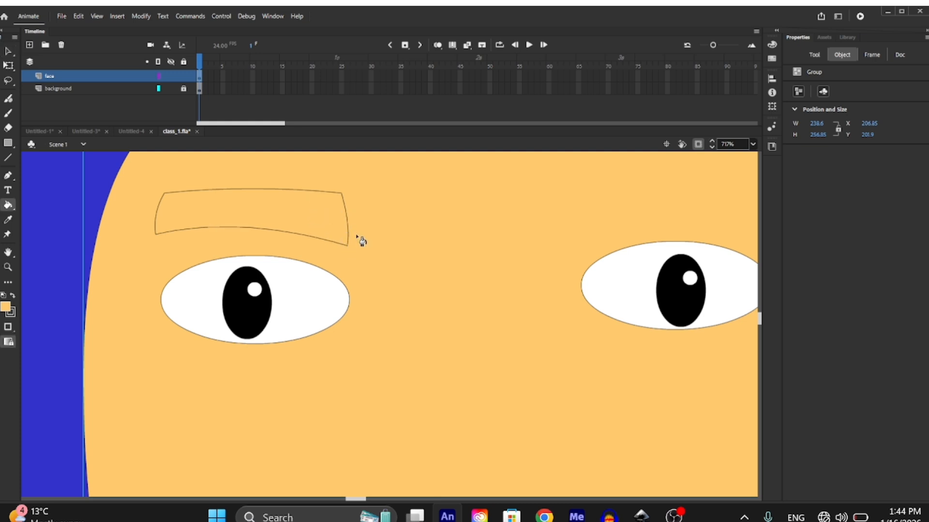
{"action": "double_click", "coordinate": [347, 226]}
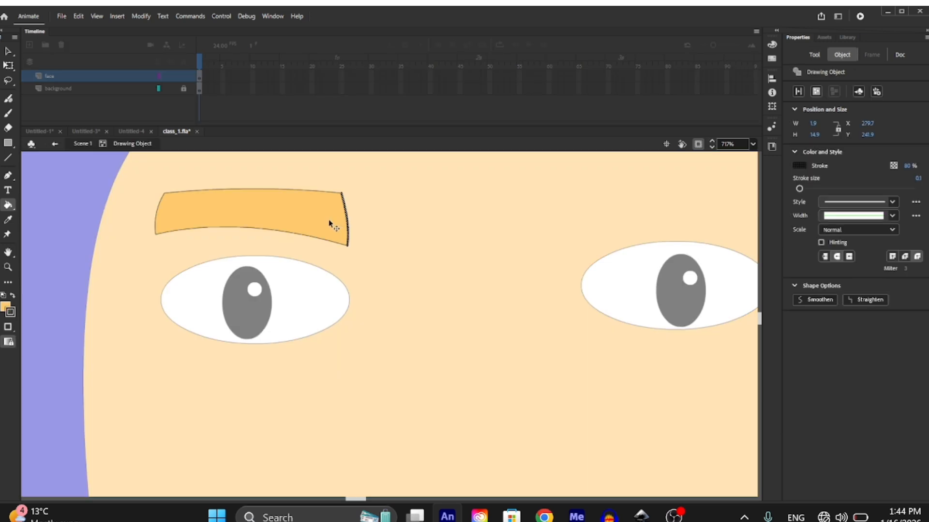
{"action": "double_click", "coordinate": [337, 229]}
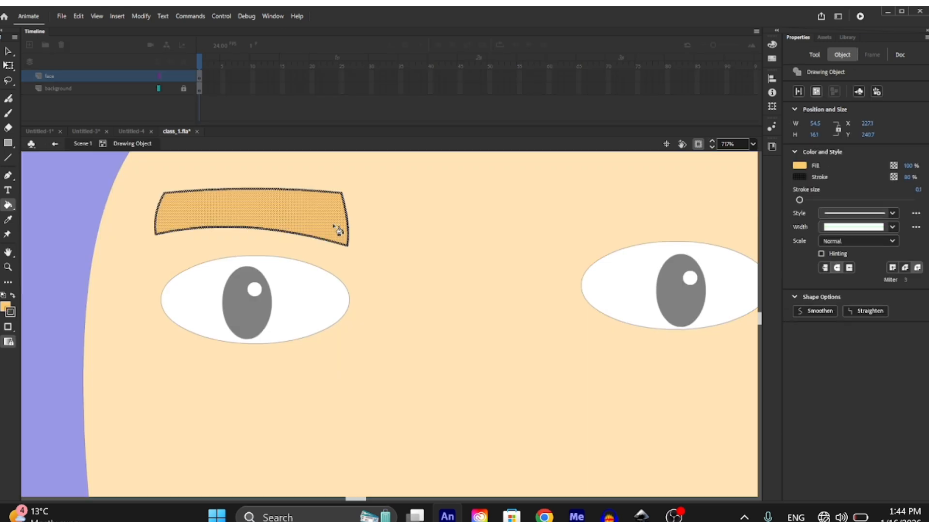
{"action": "left_click", "coordinate": [799, 165]}
{"action": "left_click", "coordinate": [677, 296]}
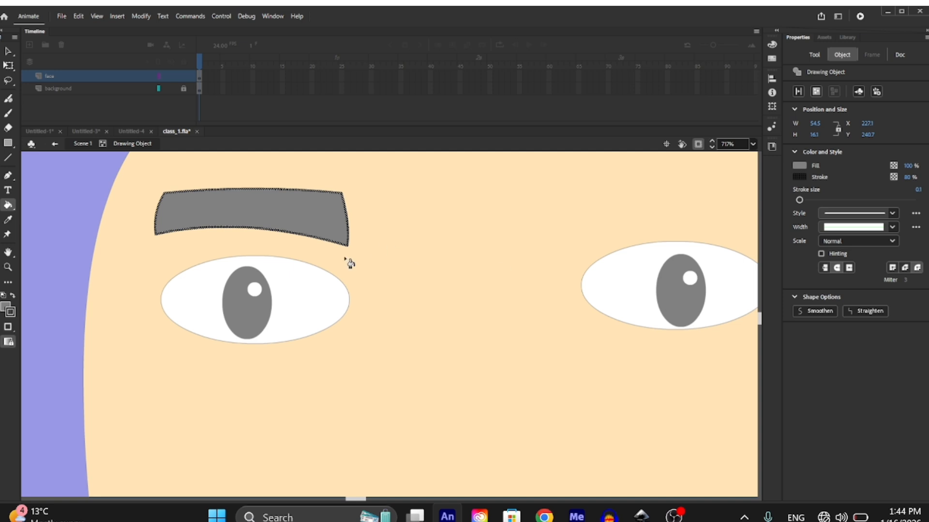
{"action": "key", "text": "v"}
{"action": "double_click", "coordinate": [368, 227]}
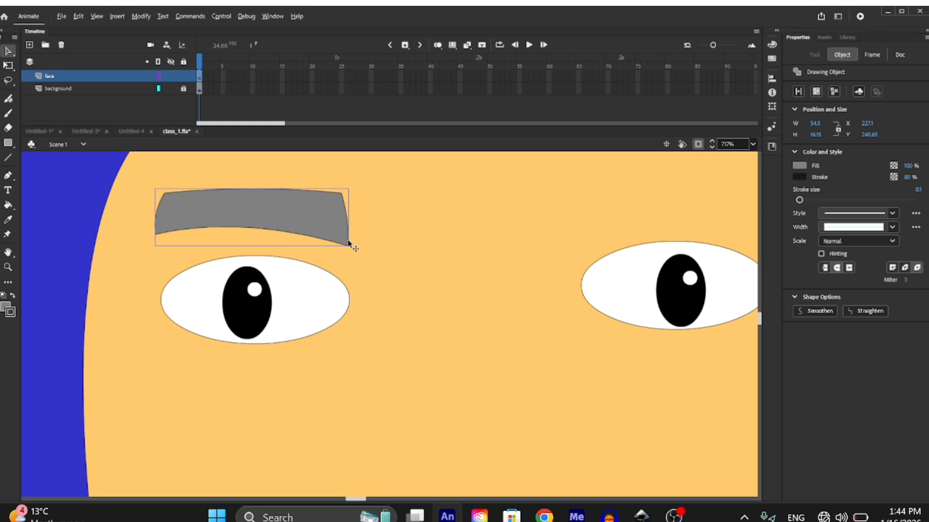
- Place a copy of the left eyebrow above the right eye at the same height and flip it horizontally
{"action": "left_click", "coordinate": [354, 239]}
{"action": "left_click_drag", "start_coordinate": [349, 241], "coordinate": [766, 242]}
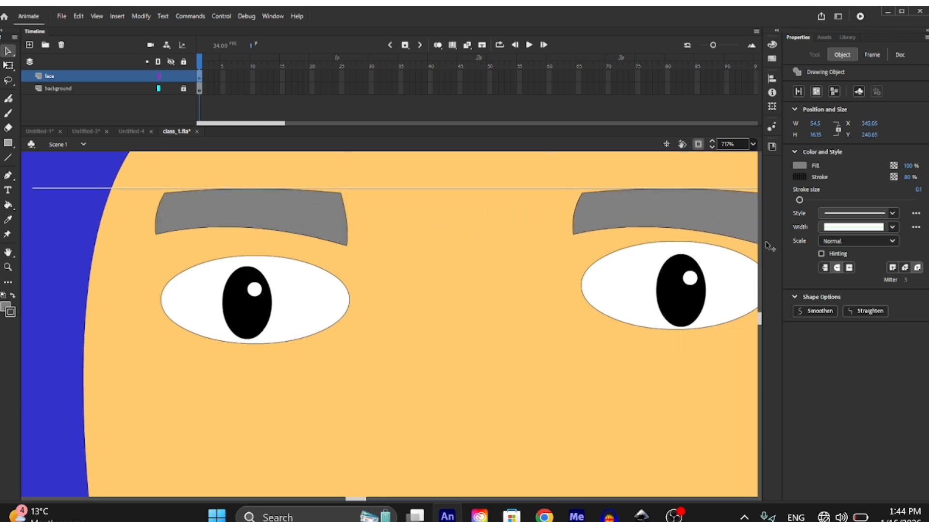
{"action": "left_click", "coordinate": [600, 218]}
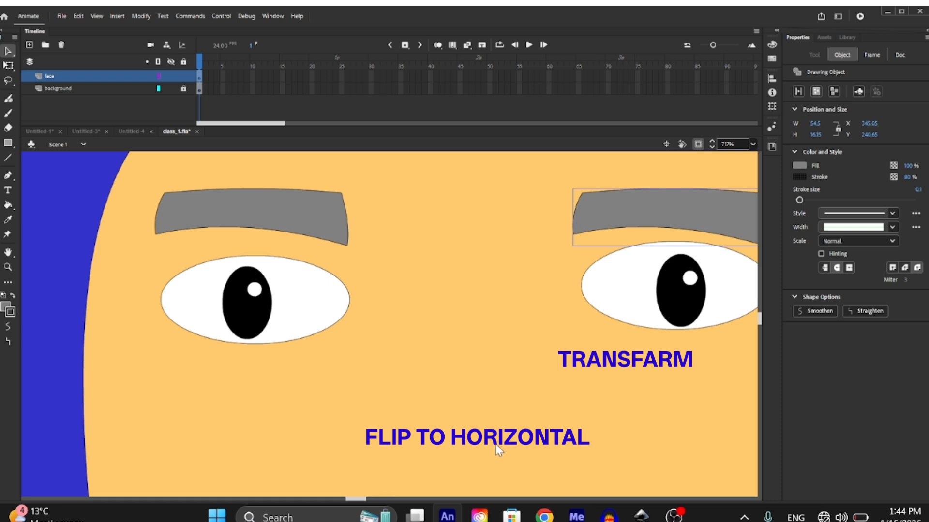
{"action": "left_click", "coordinate": [492, 442]}
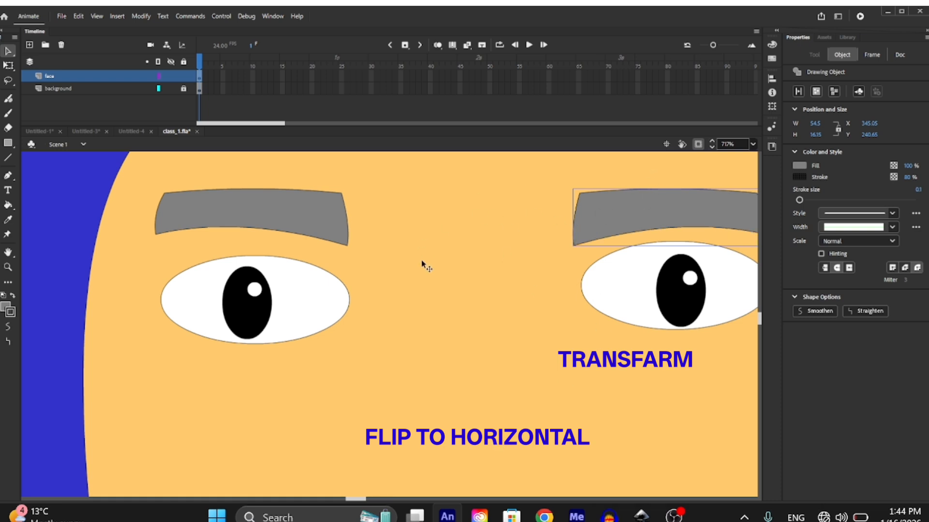
- Deselect the right eyebrow and save the document
{"action": "scroll", "coordinate": [339, 285], "scroll_direction": "down", "scroll_amount": 5}
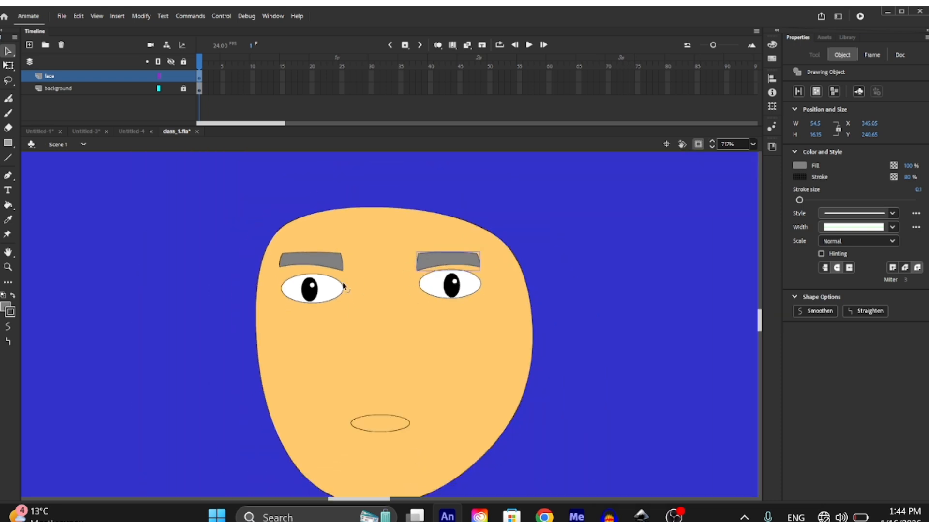
{"action": "left_click", "coordinate": [624, 246]}
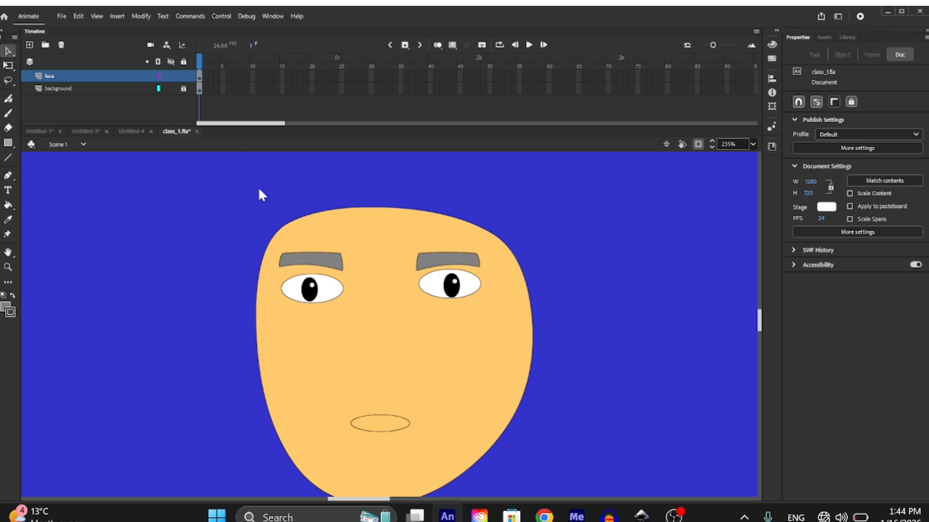
{"action": "key", "text": "ctrl+s"}
{"action": "scroll", "coordinate": [334, 271], "scroll_direction": "down", "scroll_amount": 3}
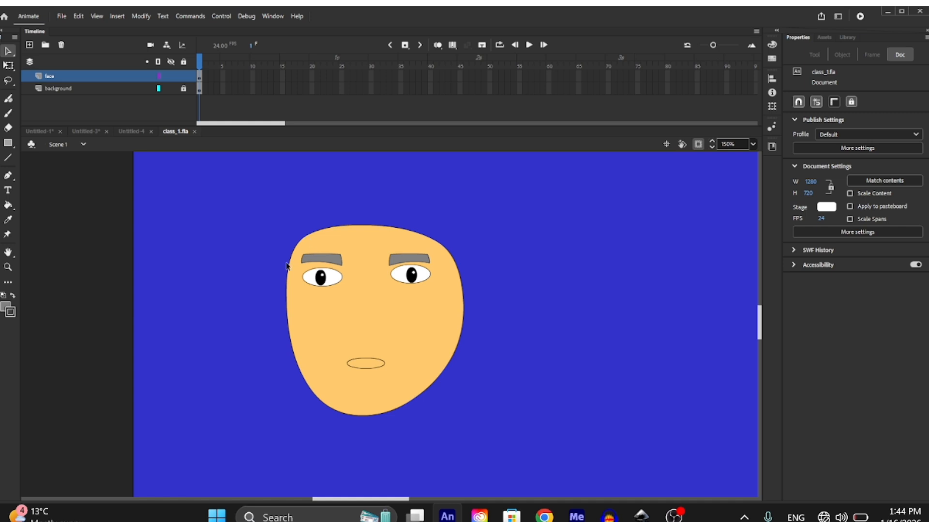